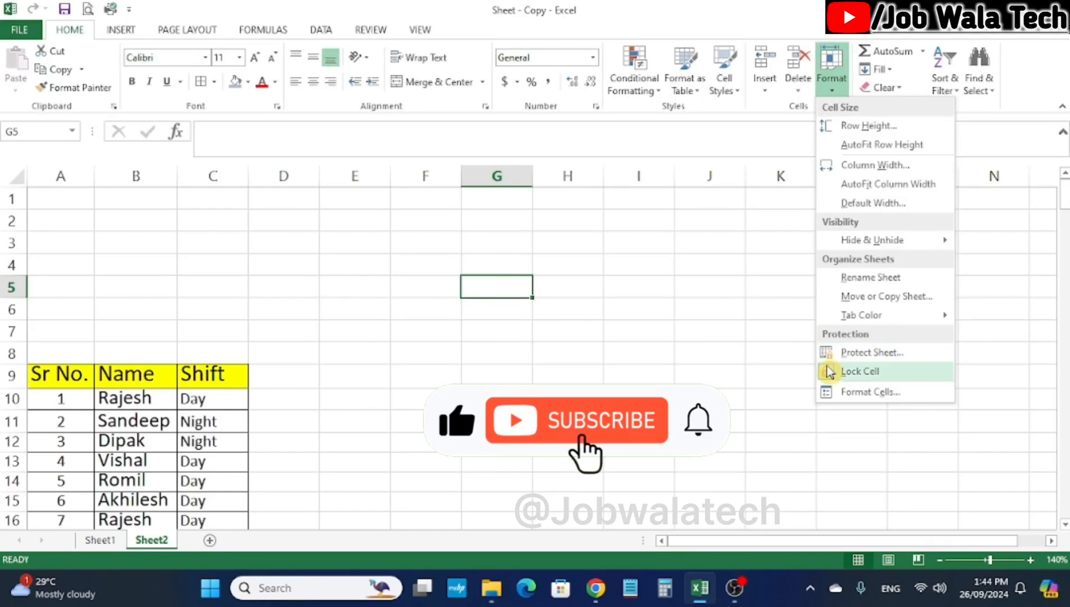
{"action": "left_click", "coordinate": [527, 340]}
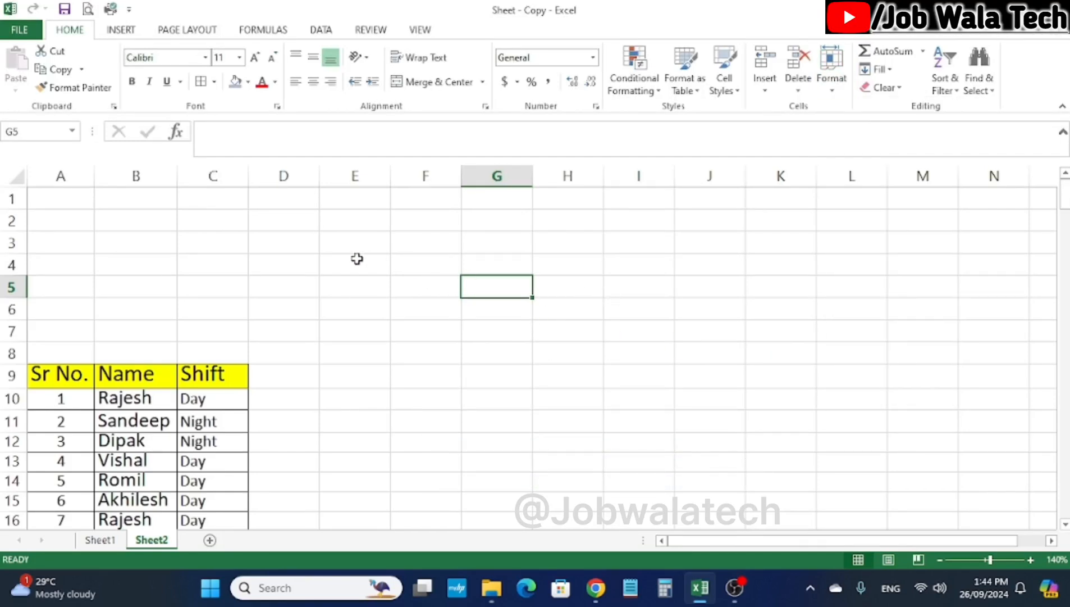
{"action": "left_click", "coordinate": [832, 84]}
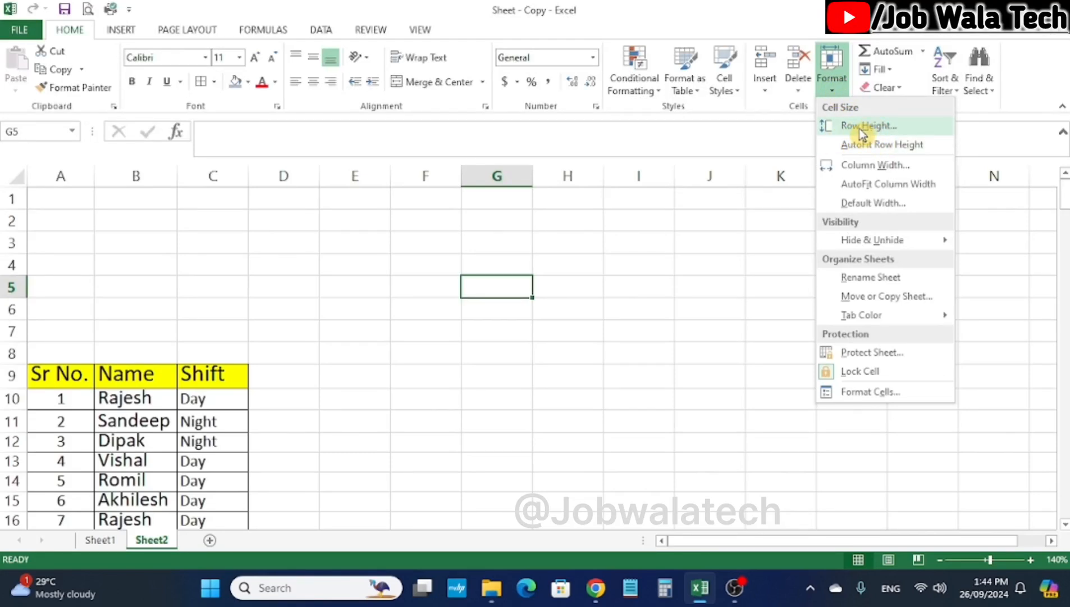
{"action": "left_click", "coordinate": [680, 184]}
{"action": "left_click", "coordinate": [15, 197]}
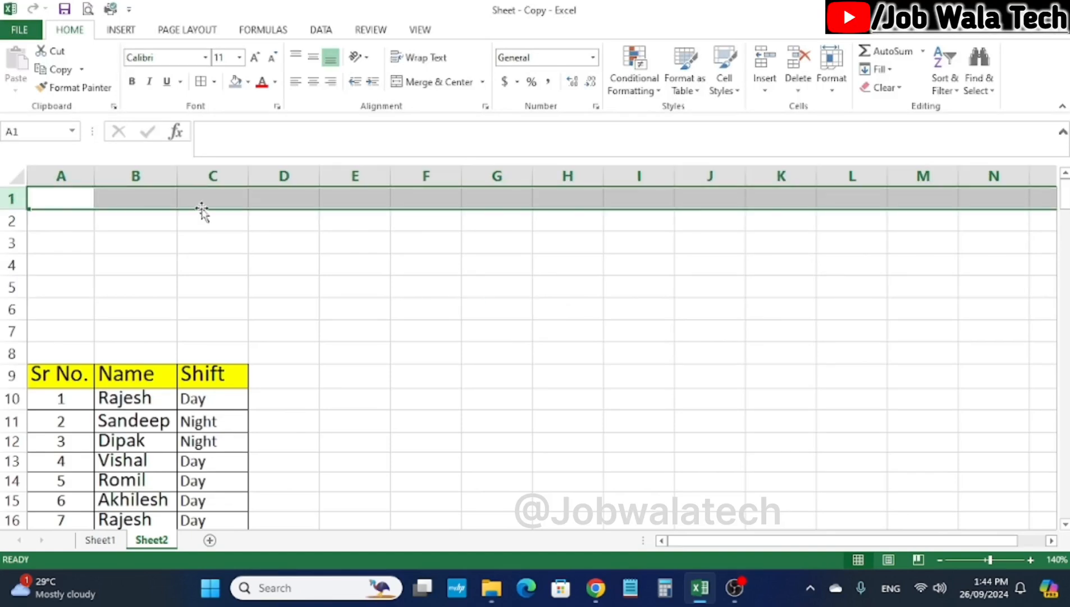
{"action": "left_click", "coordinate": [404, 287]}
Check the current height of row 1
{"action": "left_click", "coordinate": [11, 200]}
{"action": "left_click_drag", "start_coordinate": [14, 208], "coordinate": [14, 208]}
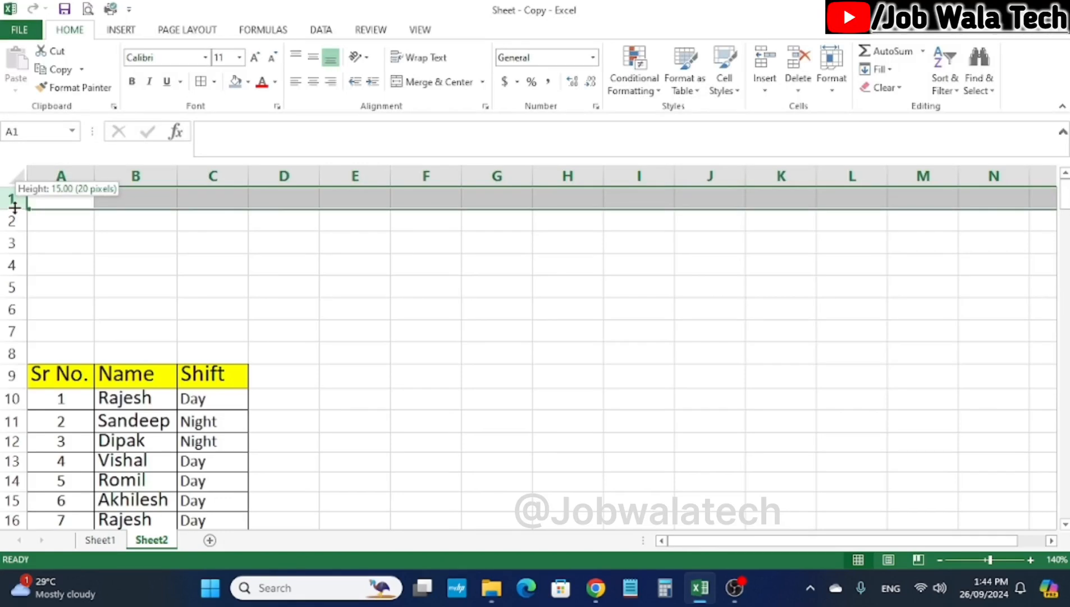
{"action": "left_click_drag", "start_coordinate": [14, 208], "coordinate": [14, 208]}
{"action": "left_click", "coordinate": [143, 242]}
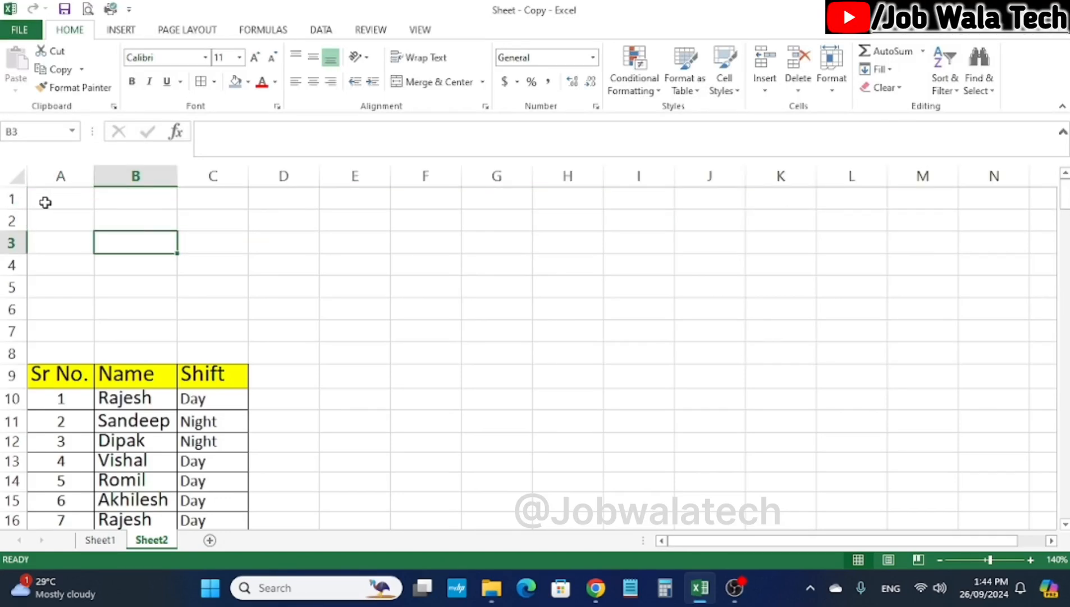
{"action": "left_click", "coordinate": [12, 200]}
{"action": "left_click", "coordinate": [271, 251]}
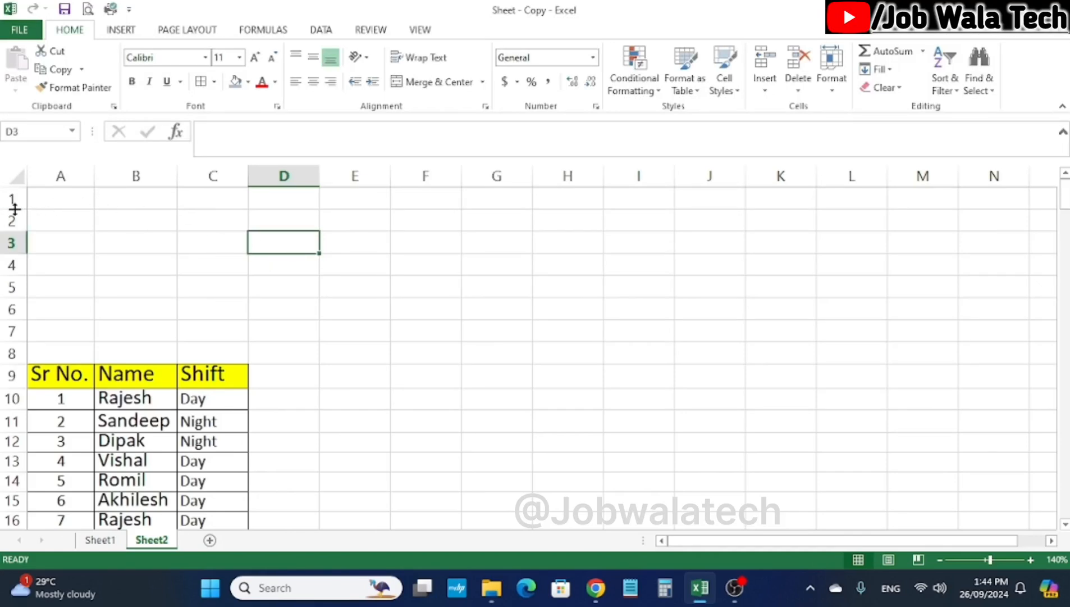
Enlarge row 1 freehand to a height of about 26.25, and reduce it slightly again
{"action": "left_click_drag", "start_coordinate": [14, 209], "coordinate": [13, 224]}
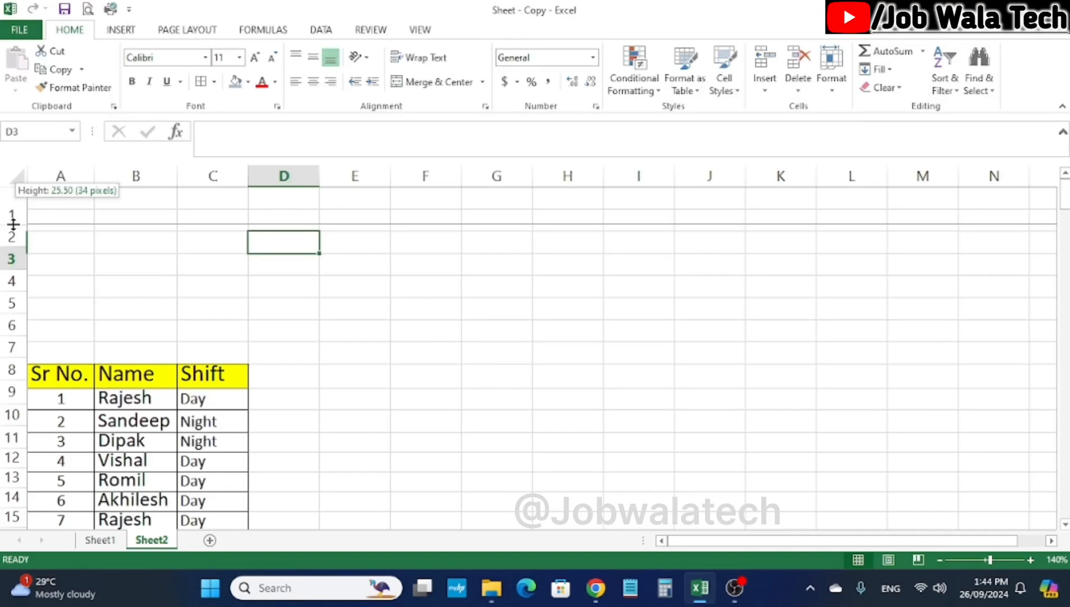
{"action": "left_click_drag", "start_coordinate": [13, 224], "coordinate": [13, 225]}
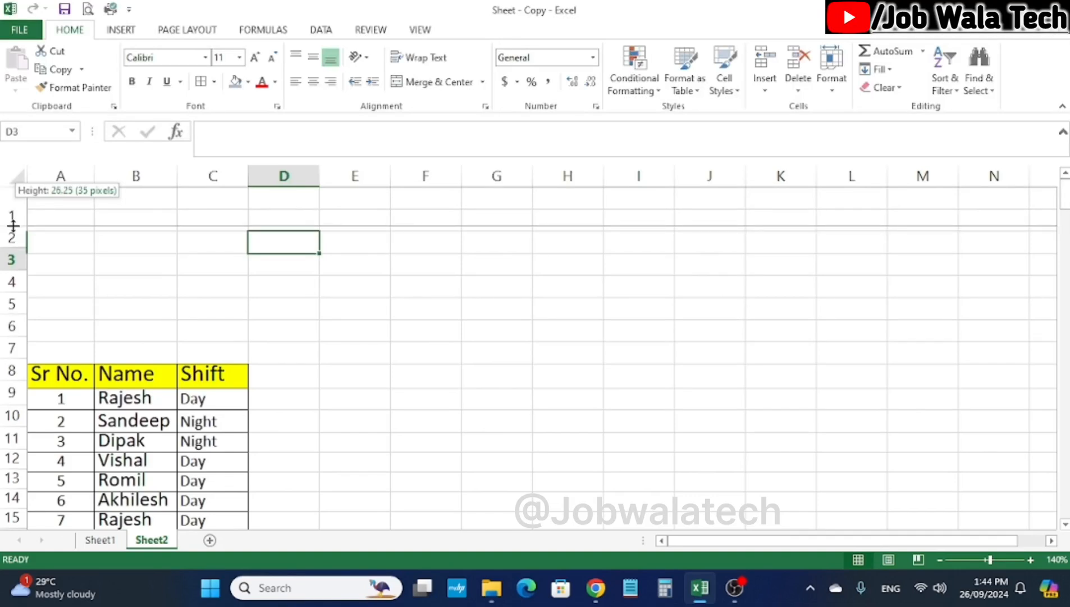
{"action": "left_click_drag", "start_coordinate": [13, 225], "coordinate": [13, 225]}
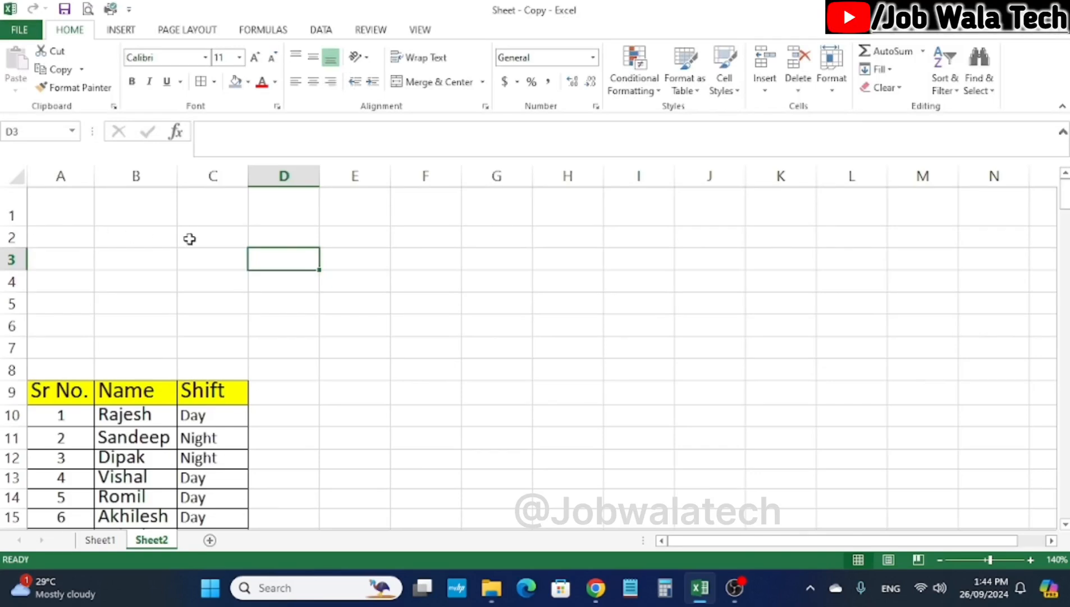
{"action": "left_click", "coordinate": [173, 264]}
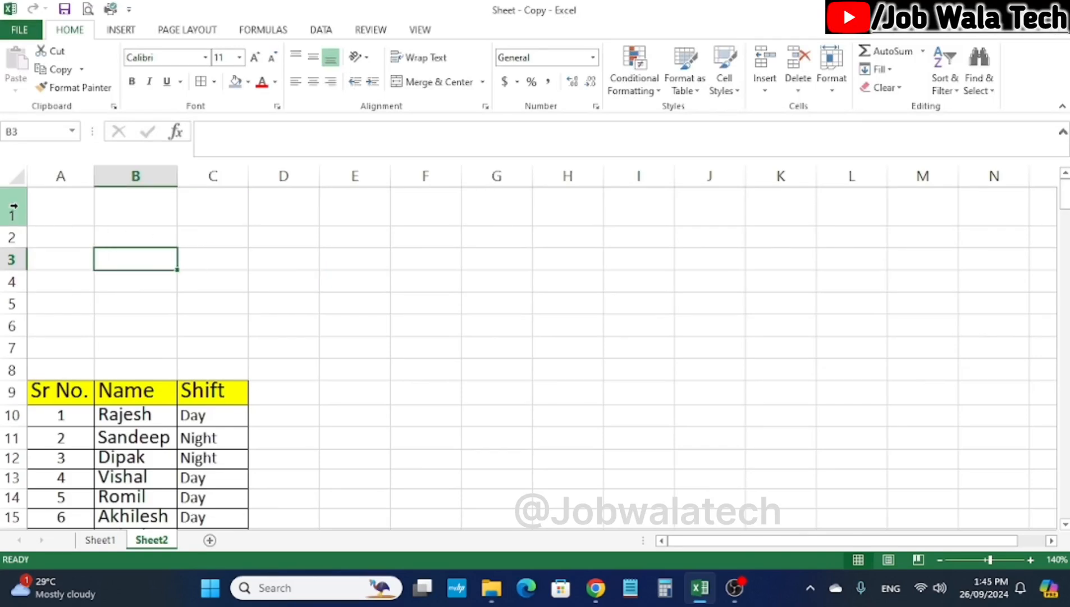
{"action": "left_click_drag", "start_coordinate": [13, 225], "coordinate": [13, 216]}
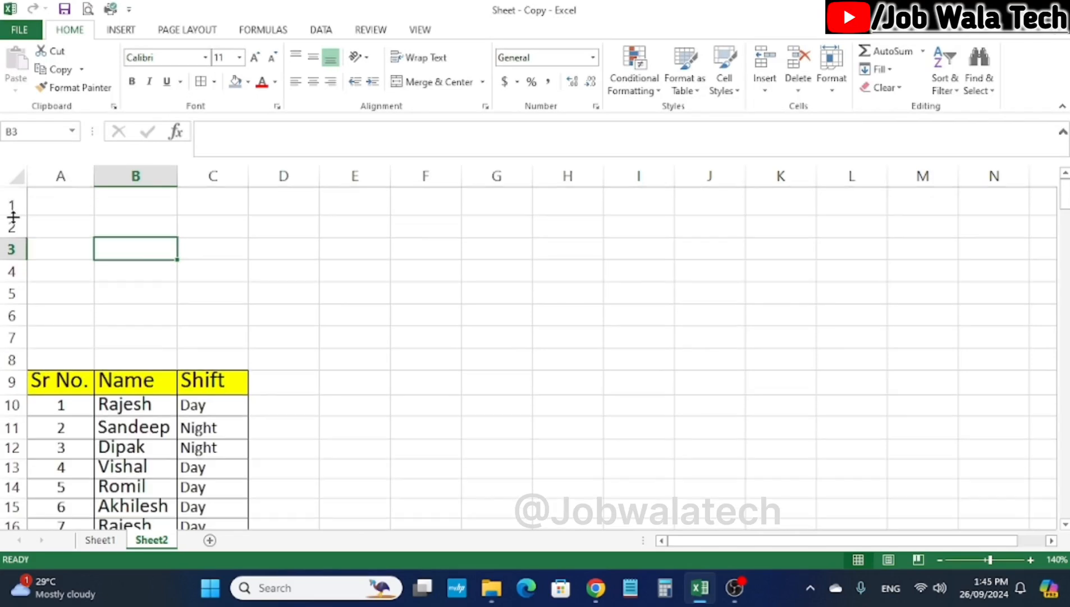
Select rows 1 to 7 and set their row height to 30
{"action": "left_click", "coordinate": [12, 203]}
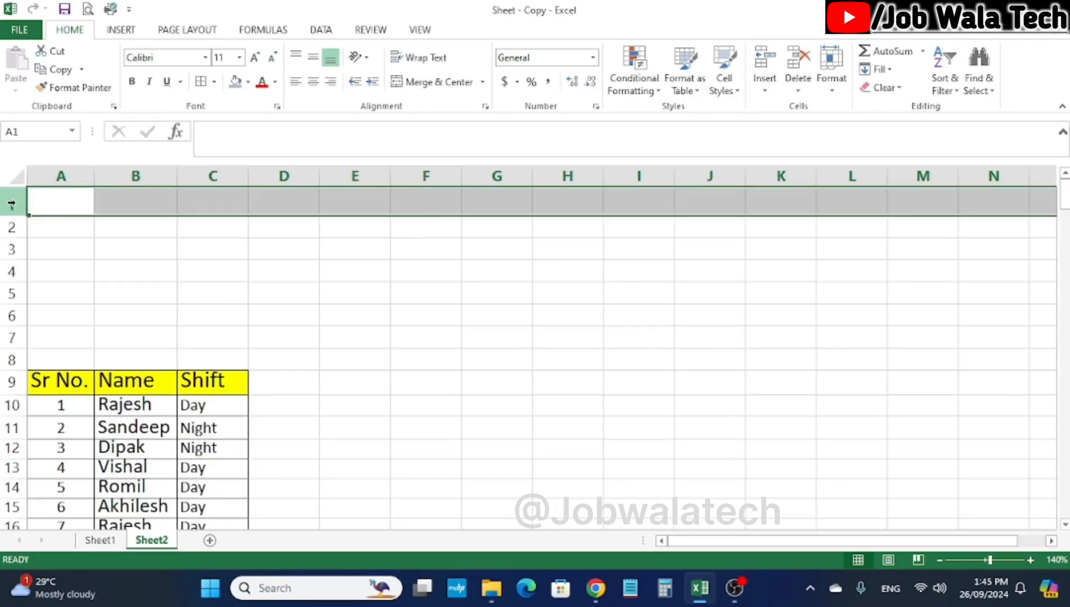
{"action": "left_click_drag", "start_coordinate": [12, 202], "coordinate": [5, 338]}
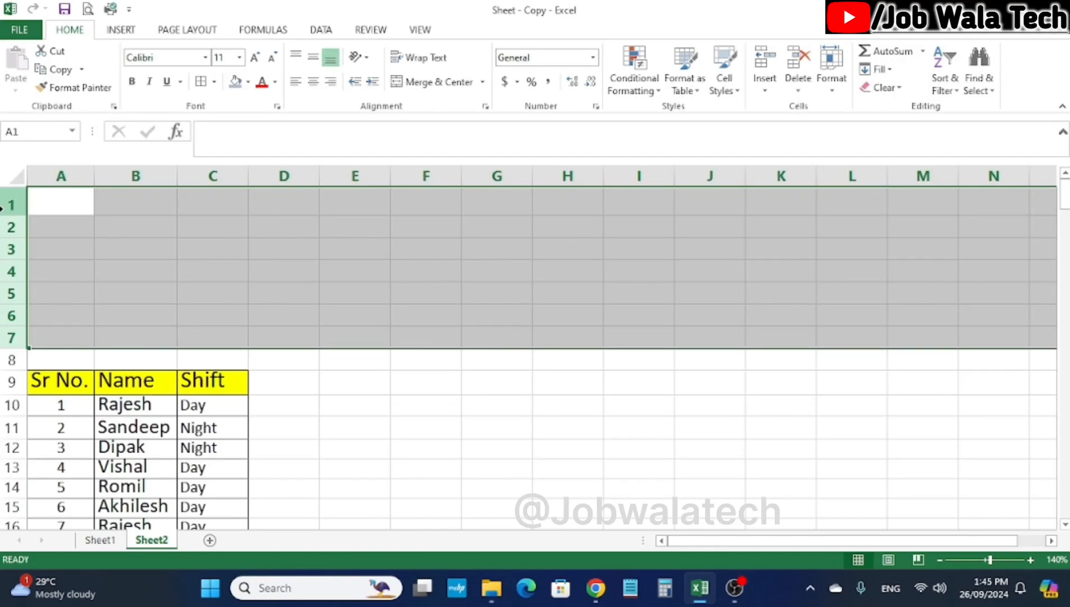
{"action": "left_click", "coordinate": [216, 247]}
{"action": "left_click", "coordinate": [16, 199]}
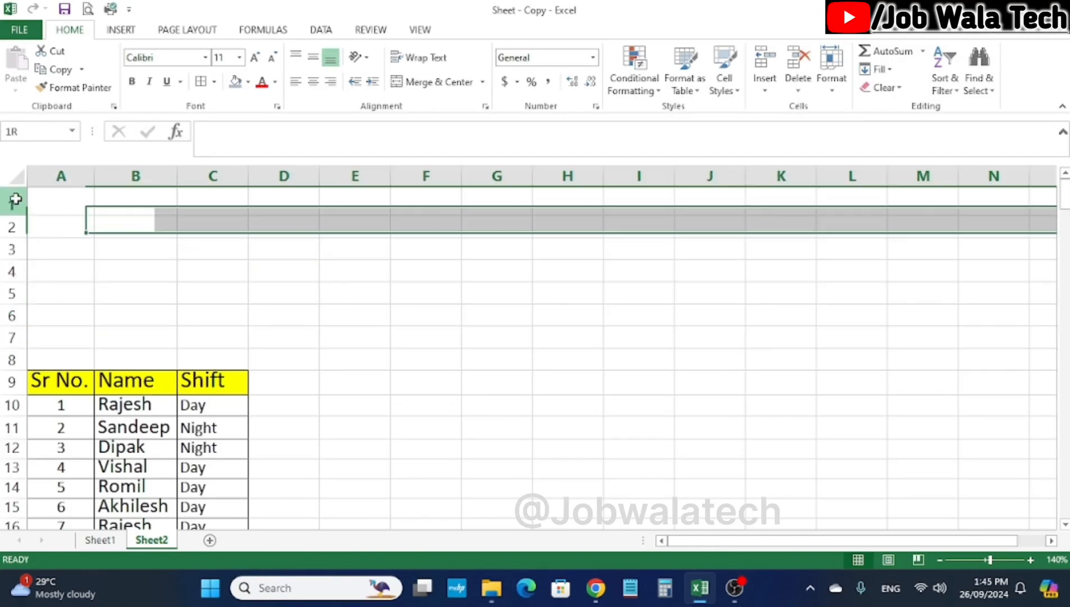
{"action": "left_click_drag", "start_coordinate": [16, 199], "coordinate": [3, 329]}
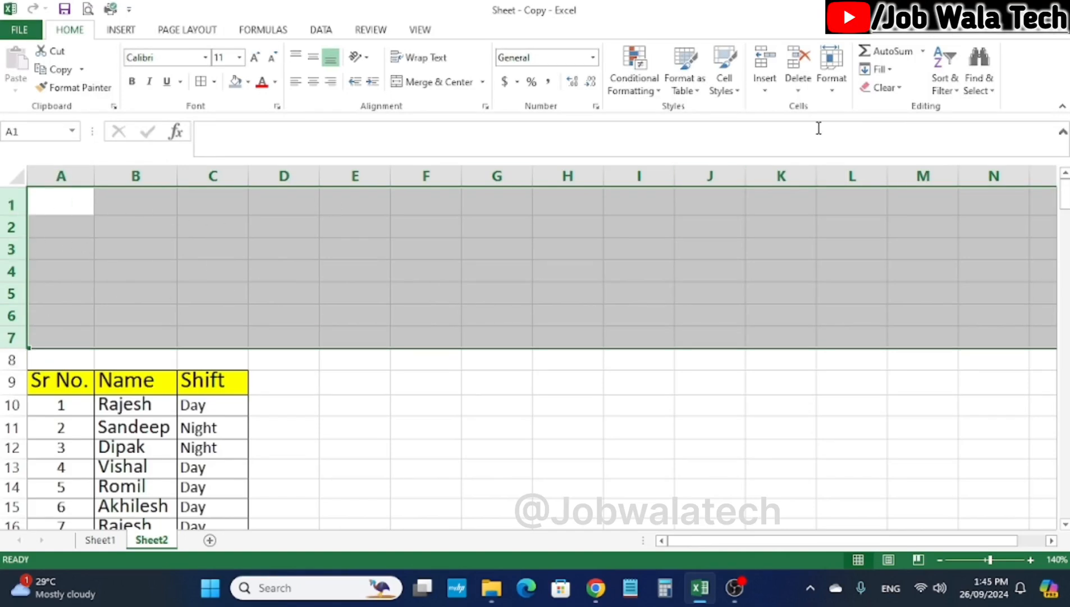
{"action": "left_click", "coordinate": [836, 90]}
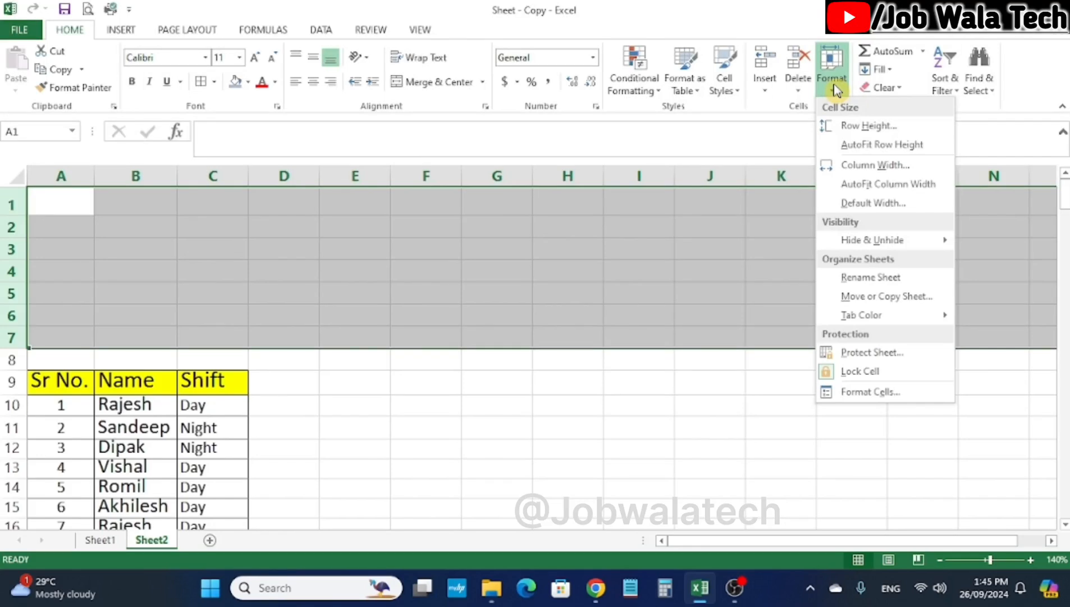
{"action": "left_click", "coordinate": [872, 126]}
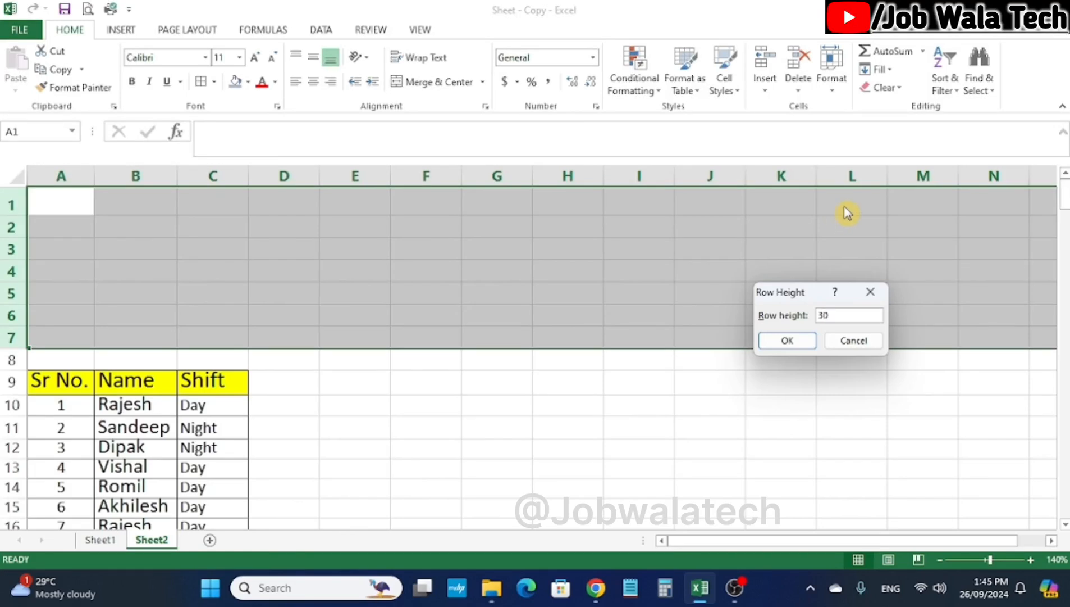
{"action": "key", "text": "Return"}
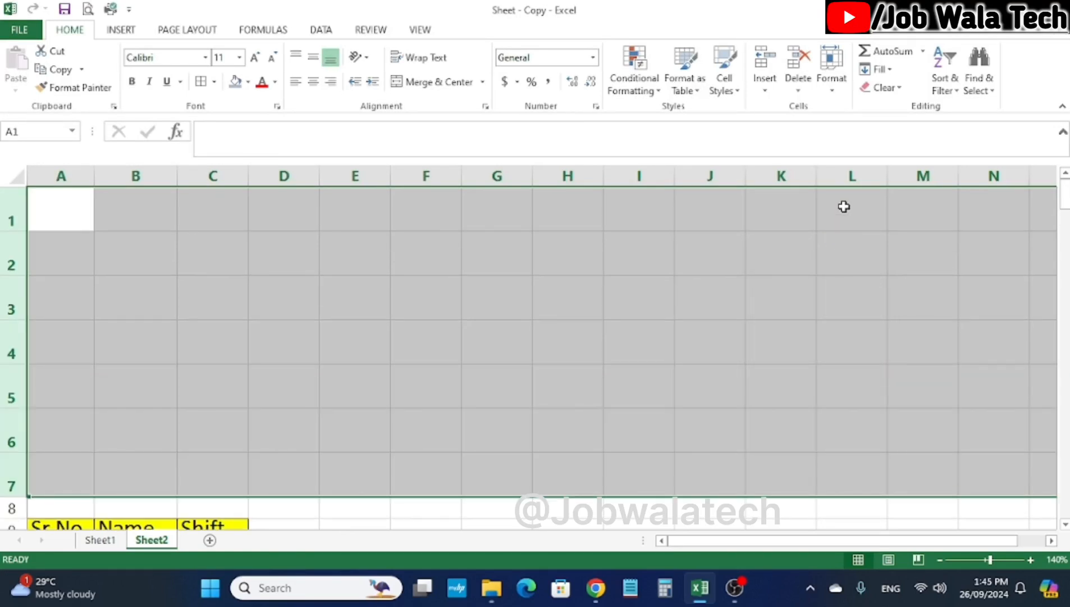
Set the height of the selected rows 1 to 7 to 10 and clear the selection
{"action": "left_click", "coordinate": [836, 87]}
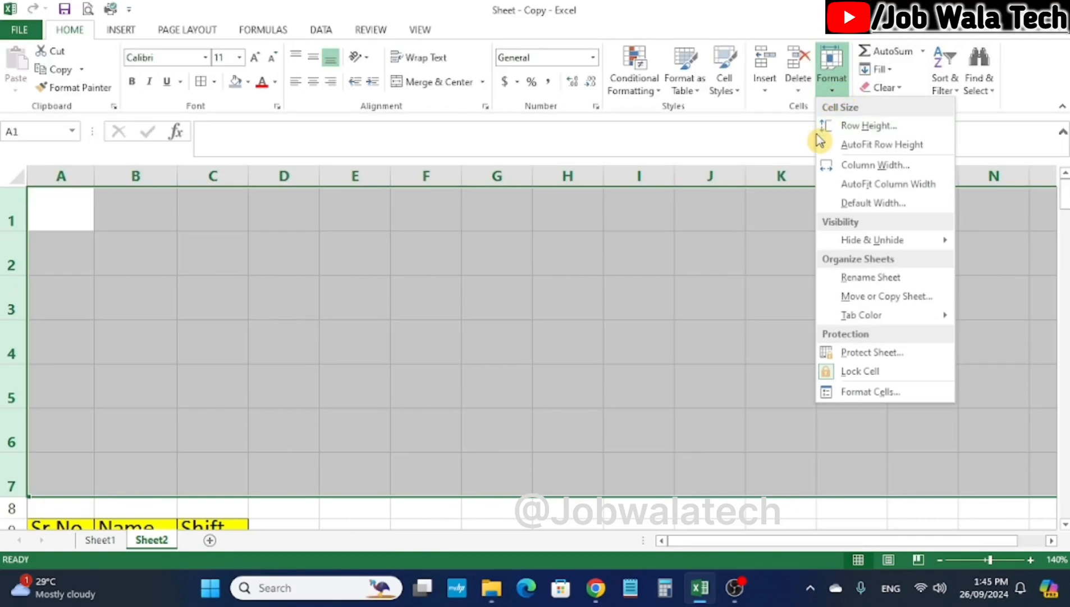
{"action": "left_click", "coordinate": [864, 126]}
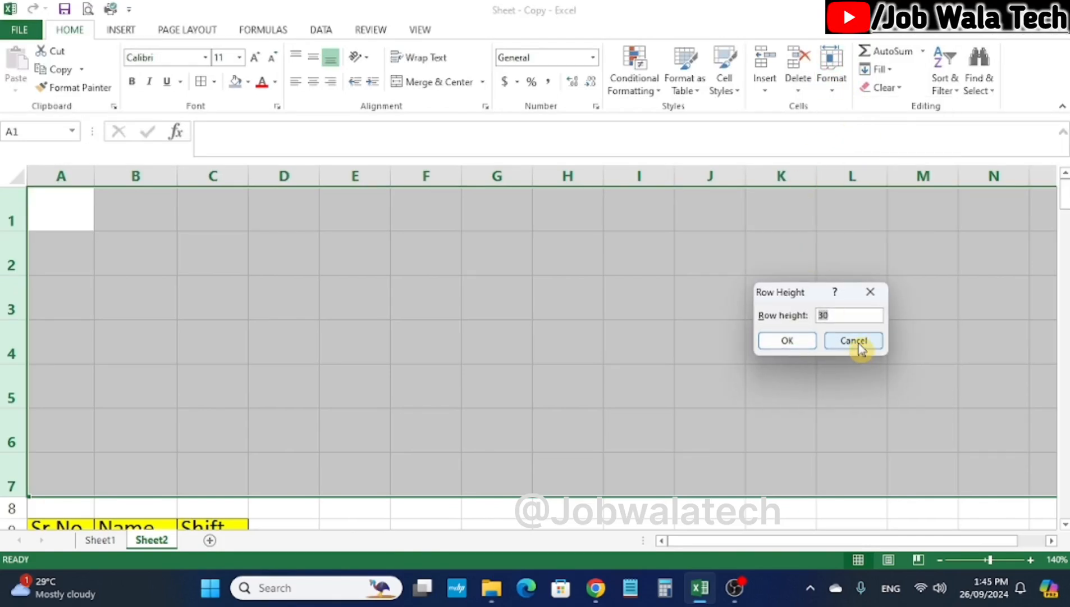
{"action": "type", "text": "1"}
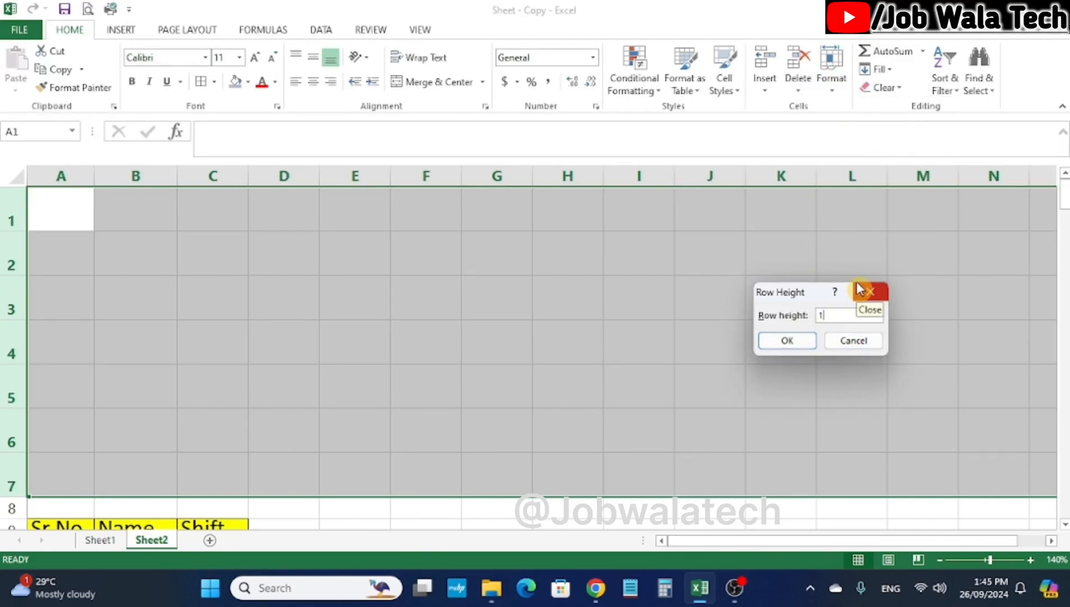
{"action": "type", "text": "0"}
{"action": "key", "text": "Return"}
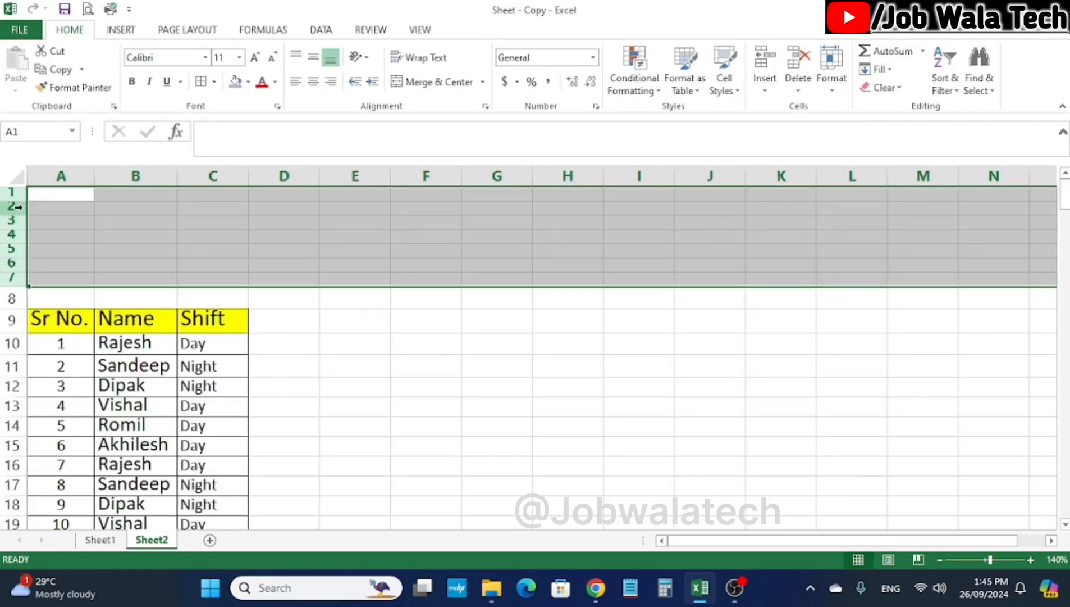
{"action": "left_click", "coordinate": [425, 320]}
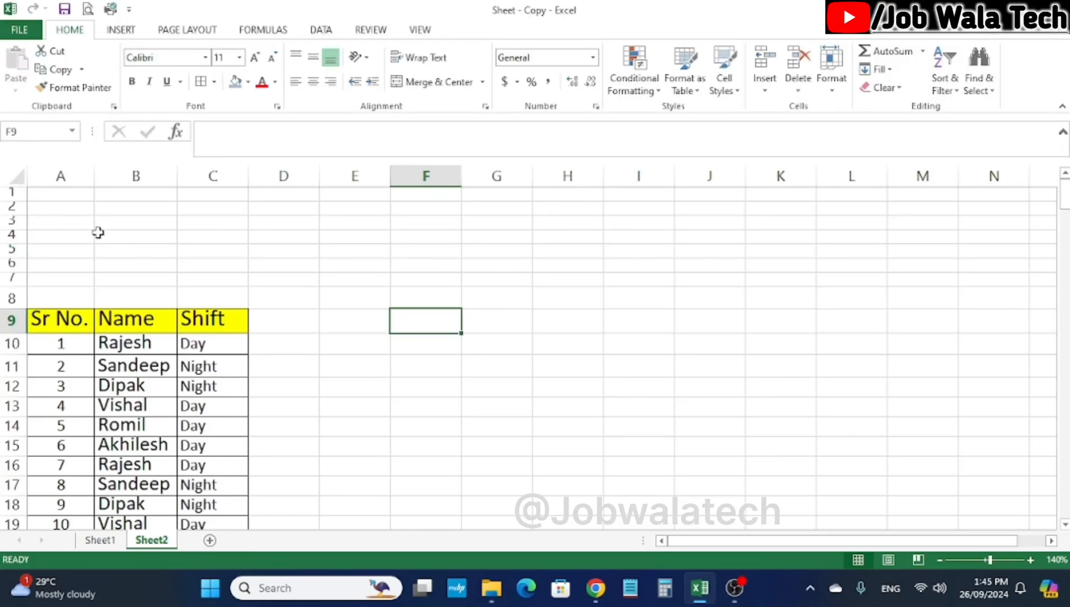
{"action": "scroll", "coordinate": [157, 244], "scroll_direction": "down", "scroll_amount": 1}
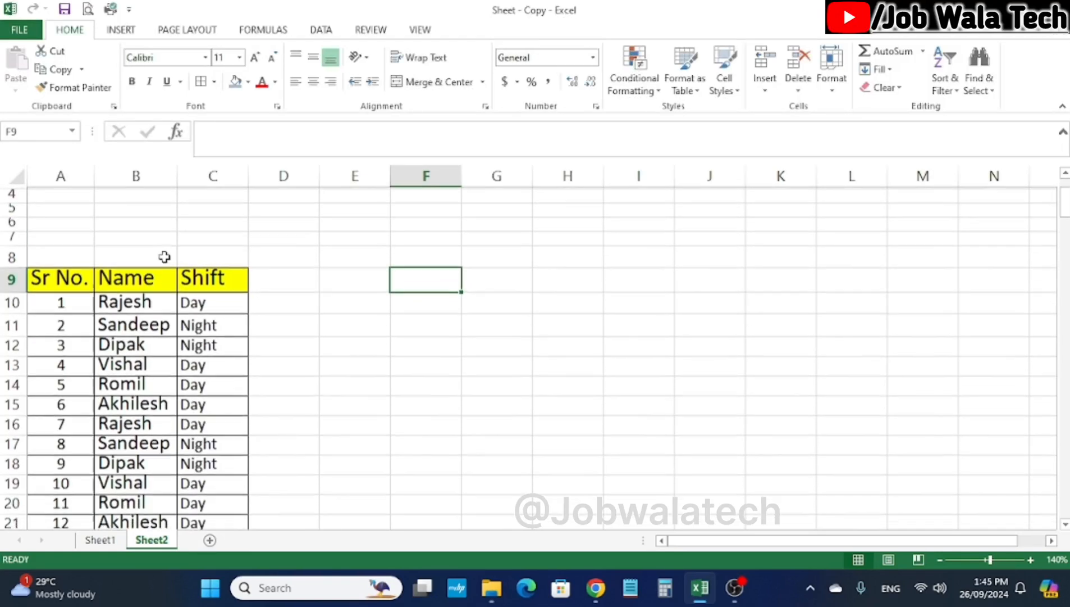
{"action": "left_click", "coordinate": [831, 70]}
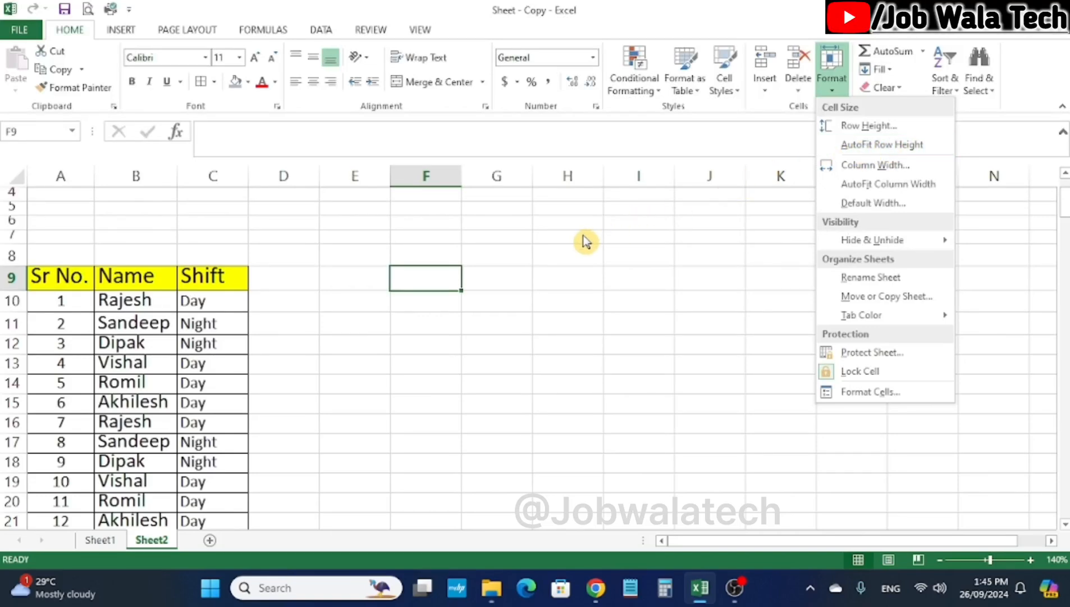
{"action": "left_click", "coordinate": [658, 189]}
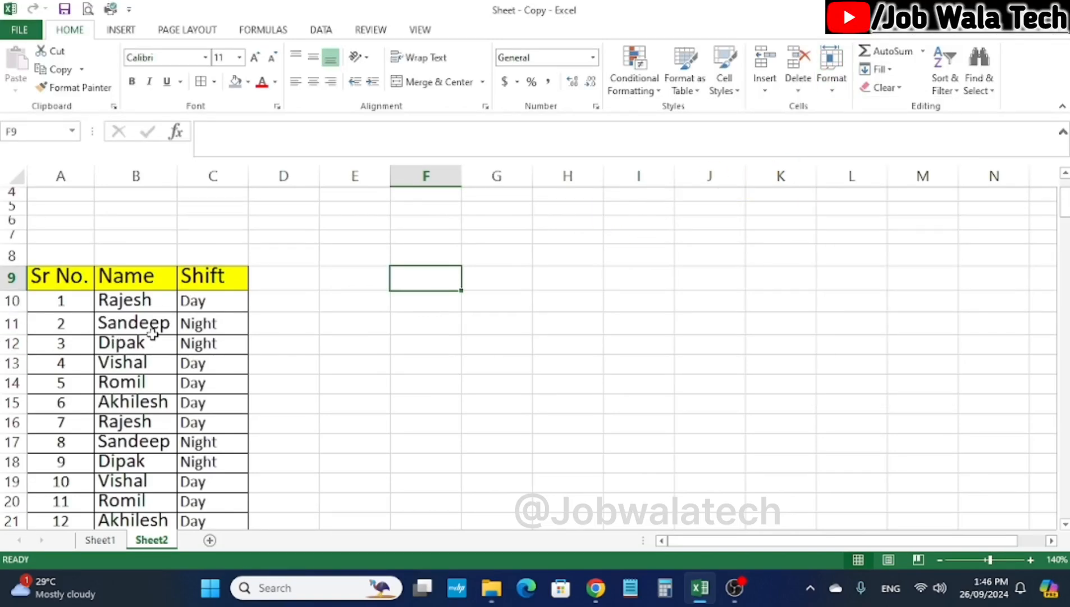
{"action": "scroll", "coordinate": [185, 335], "scroll_direction": "down", "scroll_amount": 1}
{"action": "left_click_drag", "start_coordinate": [59, 240], "coordinate": [232, 497]}
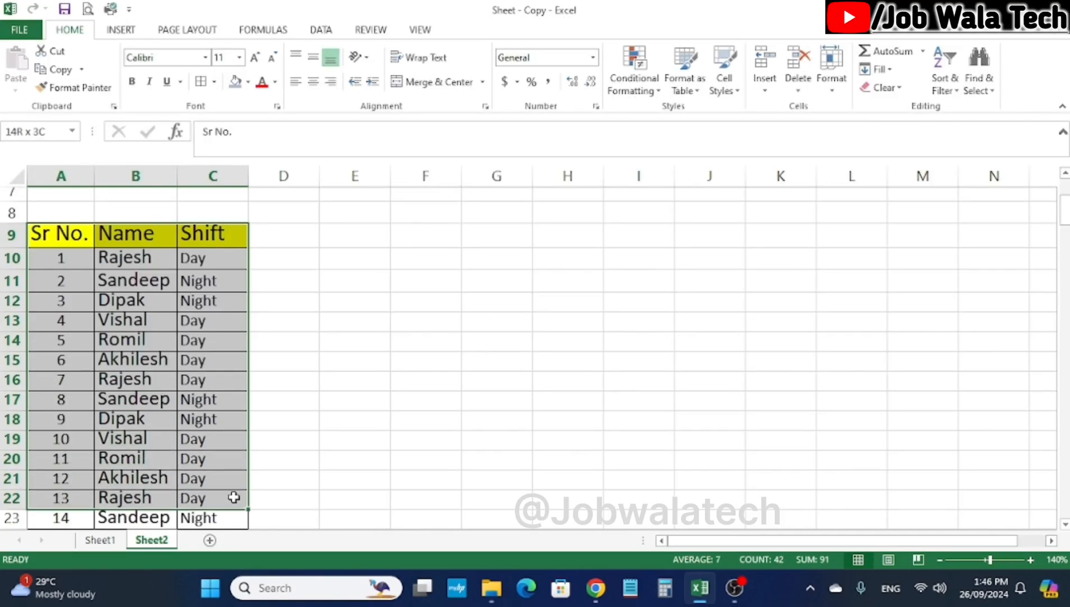
{"action": "left_click", "coordinate": [496, 281]}
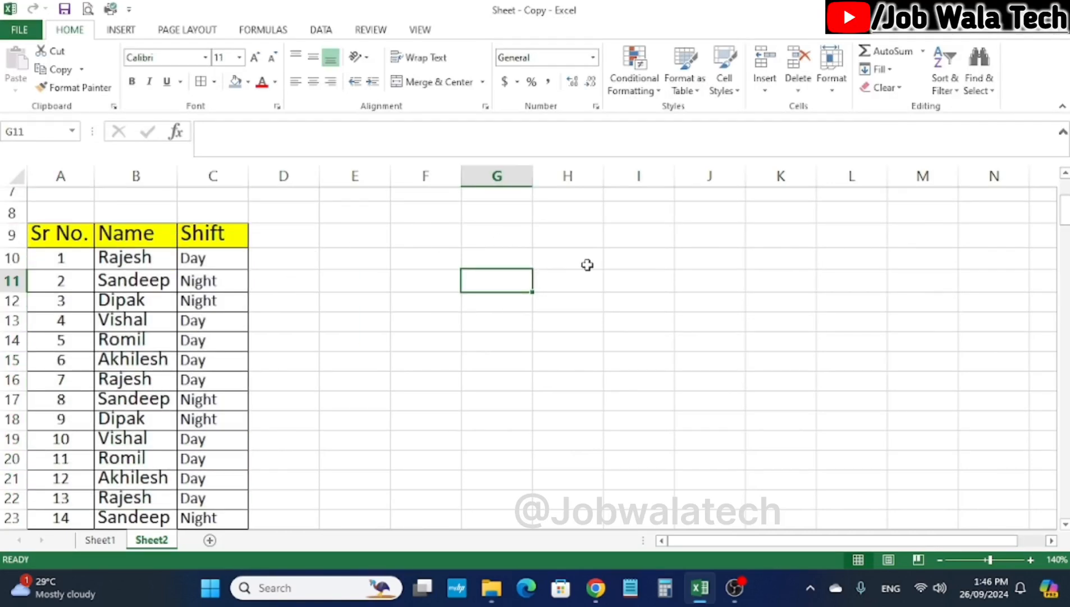
{"action": "left_click", "coordinate": [827, 87]}
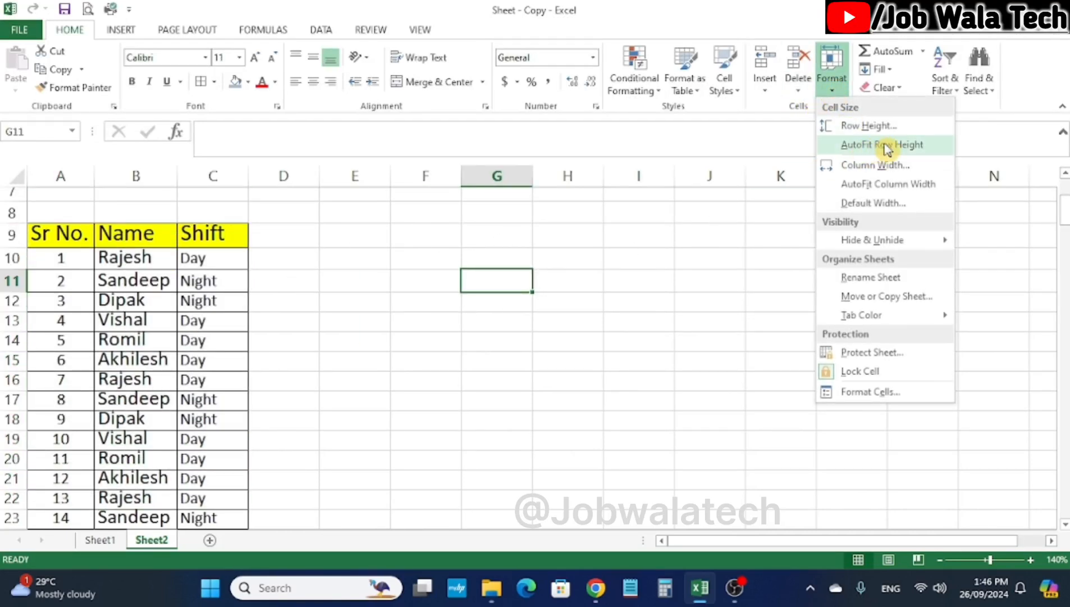
{"action": "left_click", "coordinate": [451, 257]}
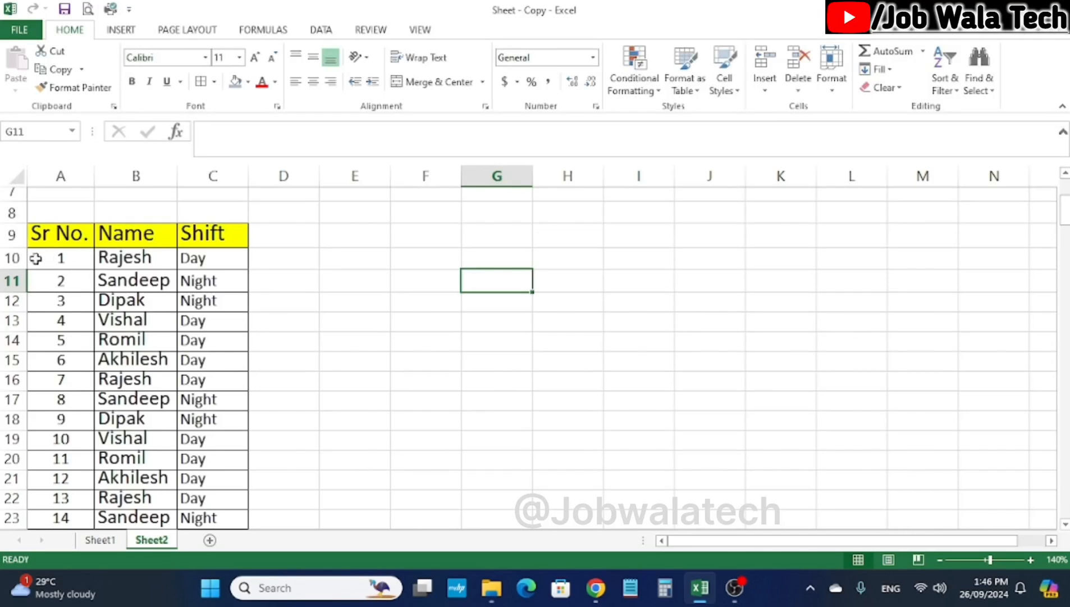
{"action": "left_click_drag", "start_coordinate": [38, 235], "coordinate": [199, 234]}
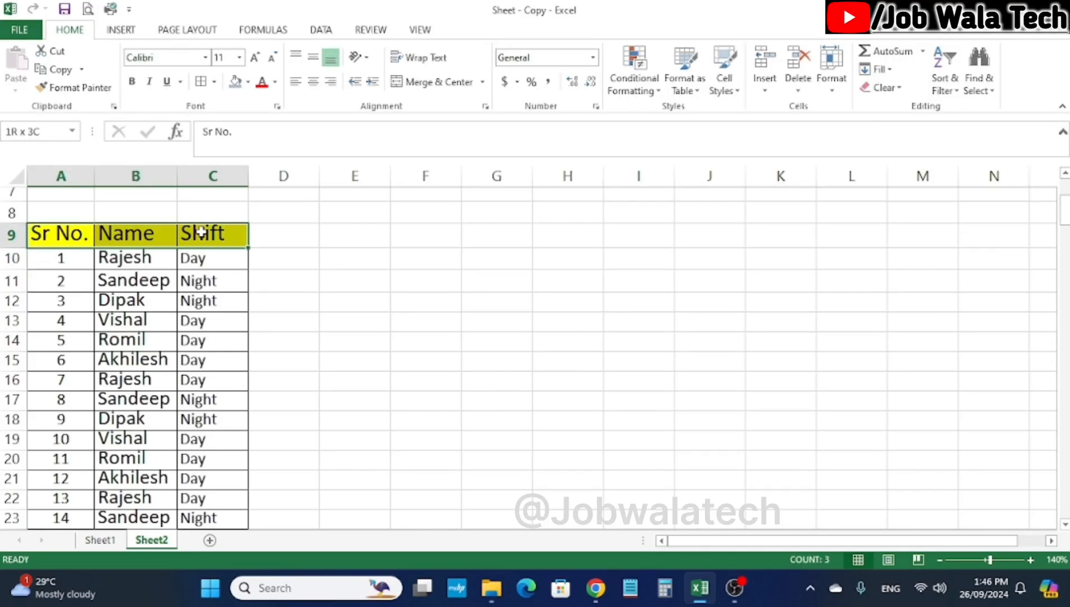
{"action": "left_click_drag", "start_coordinate": [39, 236], "coordinate": [214, 235]}
{"action": "left_click", "coordinate": [351, 258]}
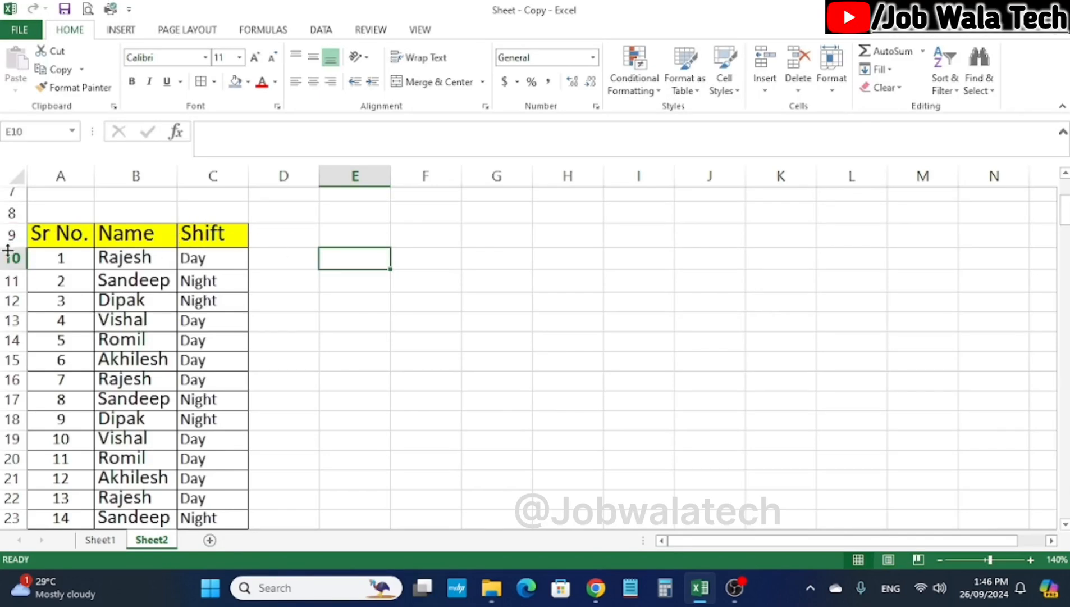
Select the table's header row 9 and AutoFit its row height
{"action": "left_click_drag", "start_coordinate": [41, 233], "coordinate": [209, 231]}
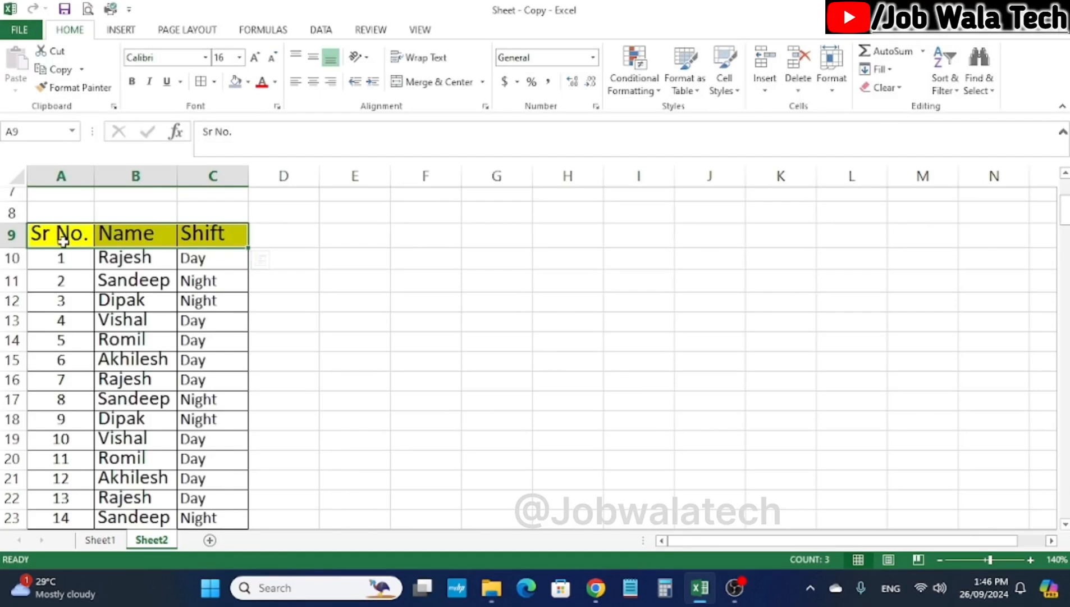
{"action": "left_click_drag", "start_coordinate": [65, 234], "coordinate": [216, 231]}
{"action": "left_click", "coordinate": [1, 230]}
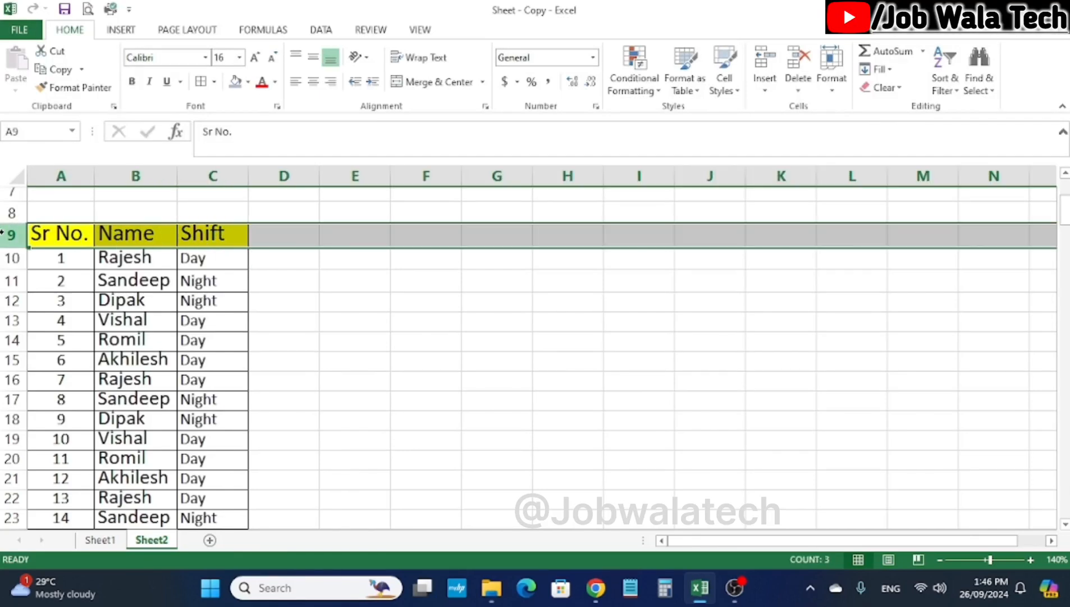
{"action": "left_click", "coordinate": [830, 87]}
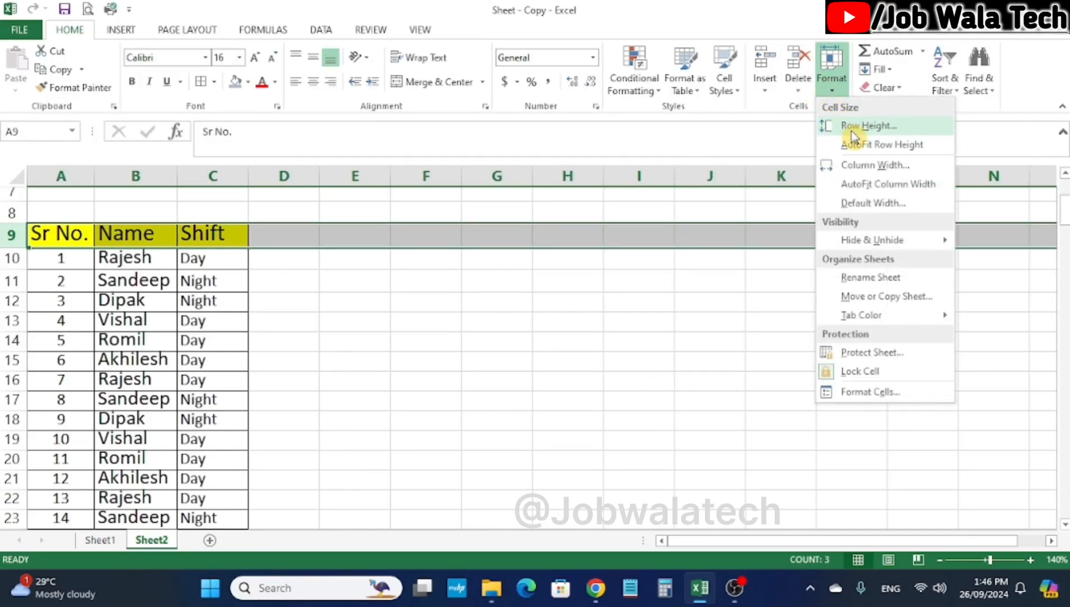
{"action": "left_click", "coordinate": [885, 147]}
{"action": "left_click", "coordinate": [366, 263]}
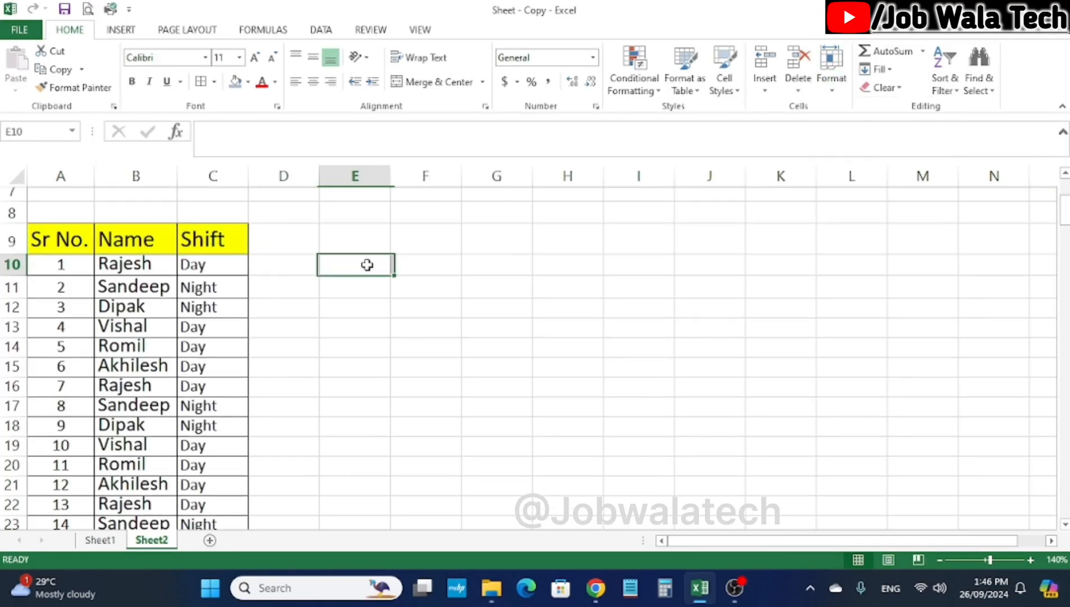
{"action": "left_click_drag", "start_coordinate": [31, 240], "coordinate": [196, 236]}
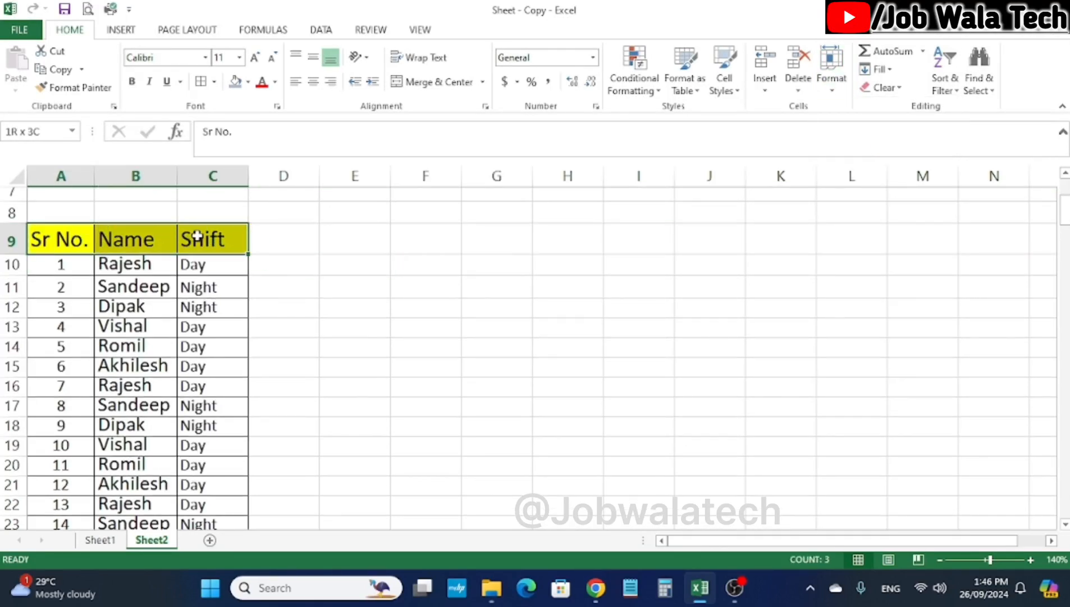
{"action": "left_click", "coordinate": [477, 312]}
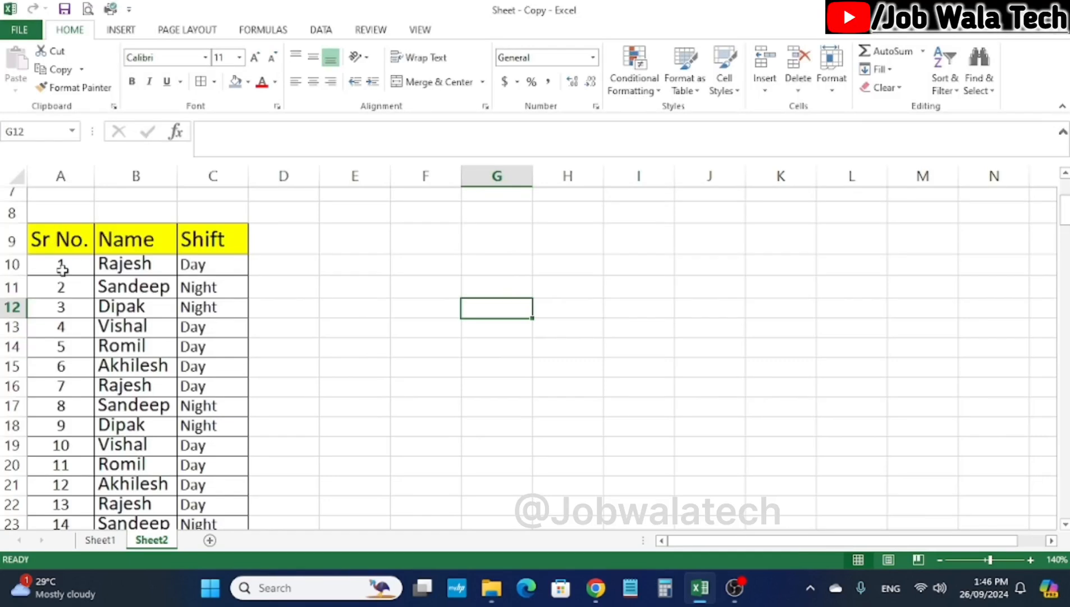
{"action": "left_click_drag", "start_coordinate": [44, 237], "coordinate": [191, 237]}
{"action": "left_click", "coordinate": [403, 265]}
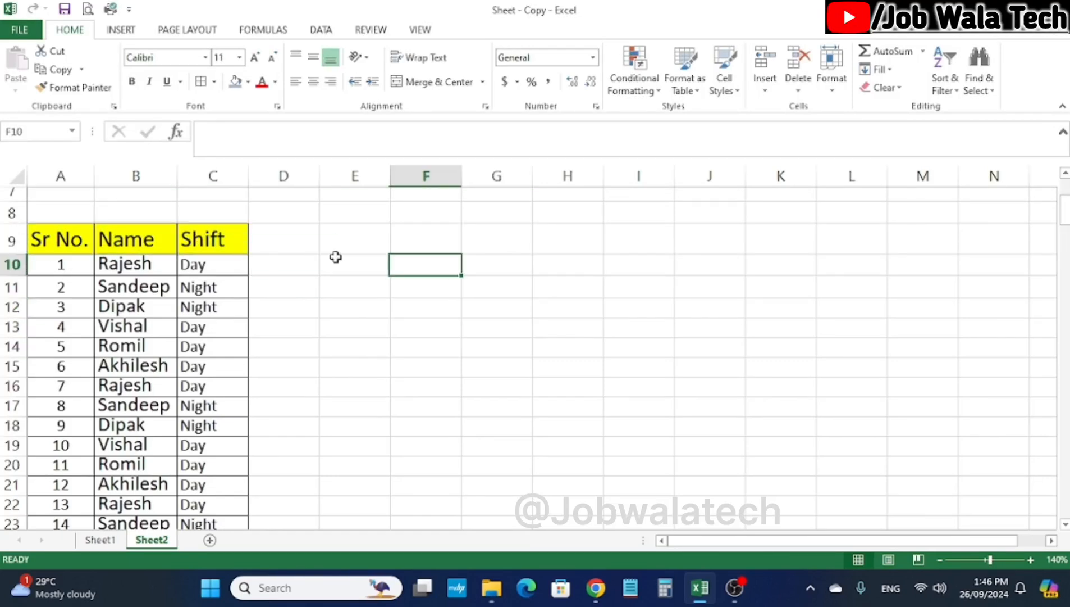
{"action": "left_click_drag", "start_coordinate": [43, 238], "coordinate": [205, 239]}
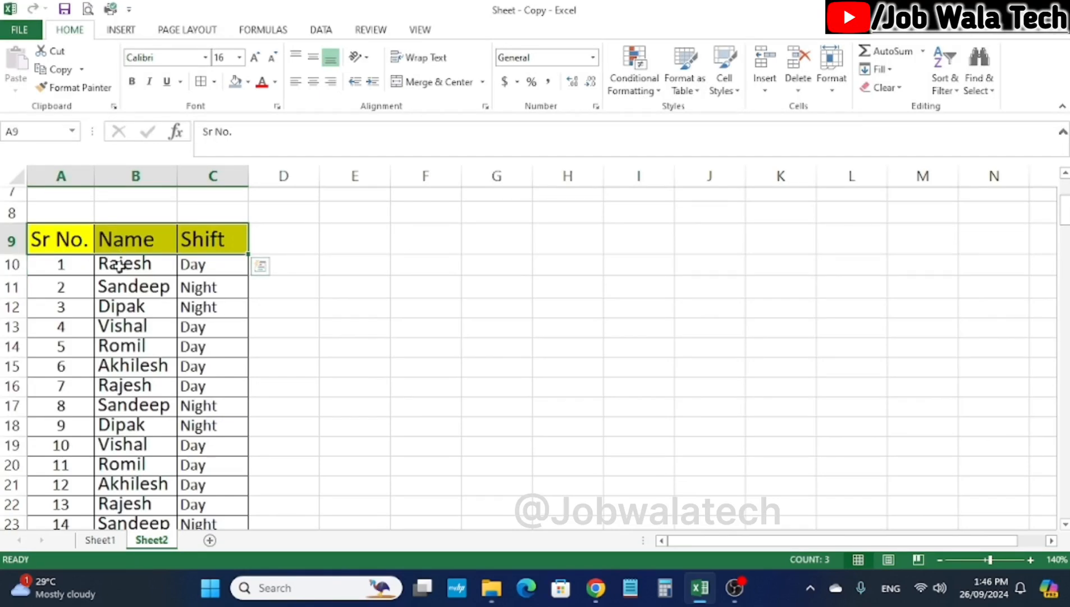
AutoFit the height of row 10, the first data row, directly from its row boundary
{"action": "left_click_drag", "start_coordinate": [63, 264], "coordinate": [213, 264]}
{"action": "left_click", "coordinate": [409, 309]}
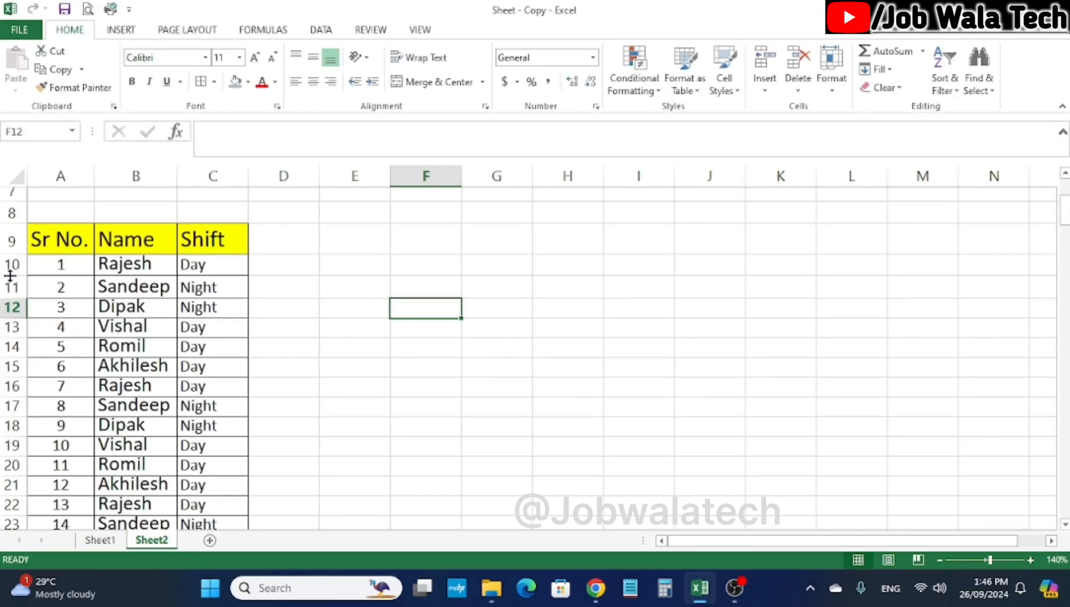
{"action": "left_click_drag", "start_coordinate": [10, 275], "coordinate": [195, 269]}
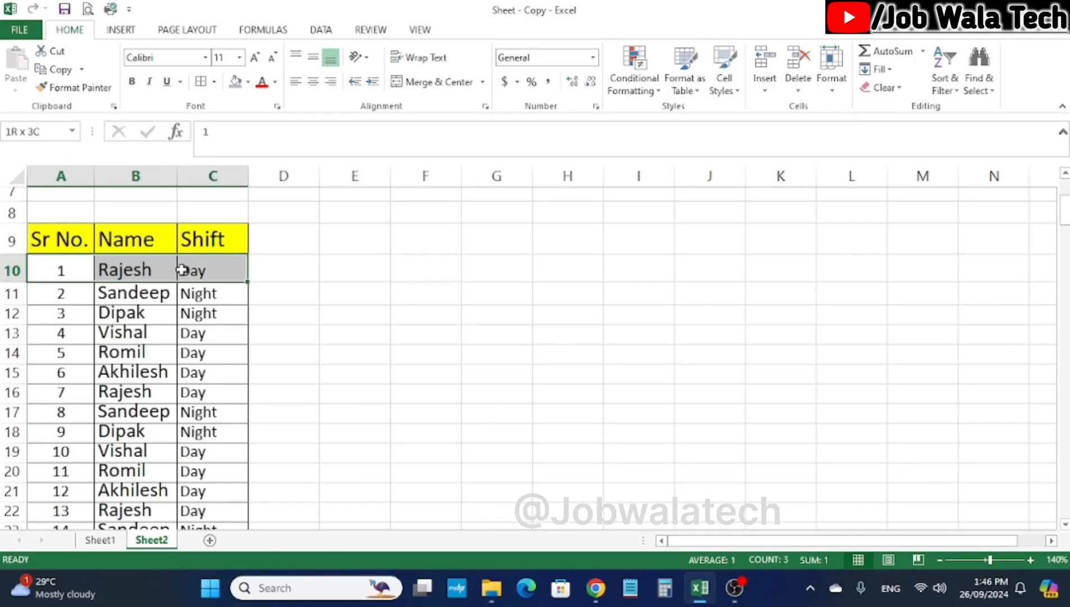
{"action": "left_click", "coordinate": [355, 288]}
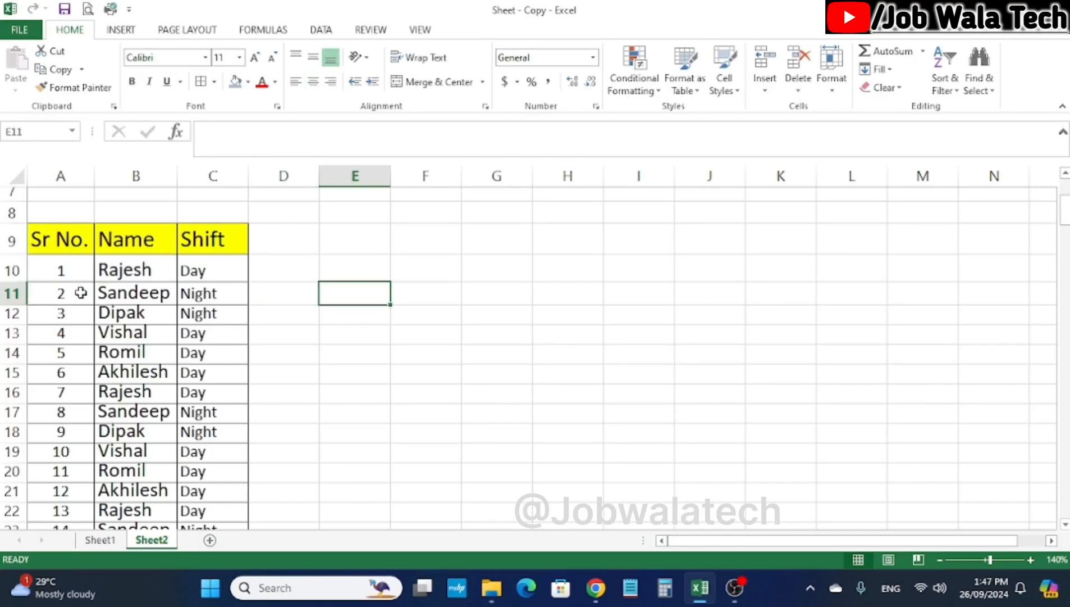
Select rows 10 to 30 of the table, AutoFit their row height and check the result down to the last record
{"action": "scroll", "coordinate": [82, 302], "scroll_direction": "down", "scroll_amount": 3}
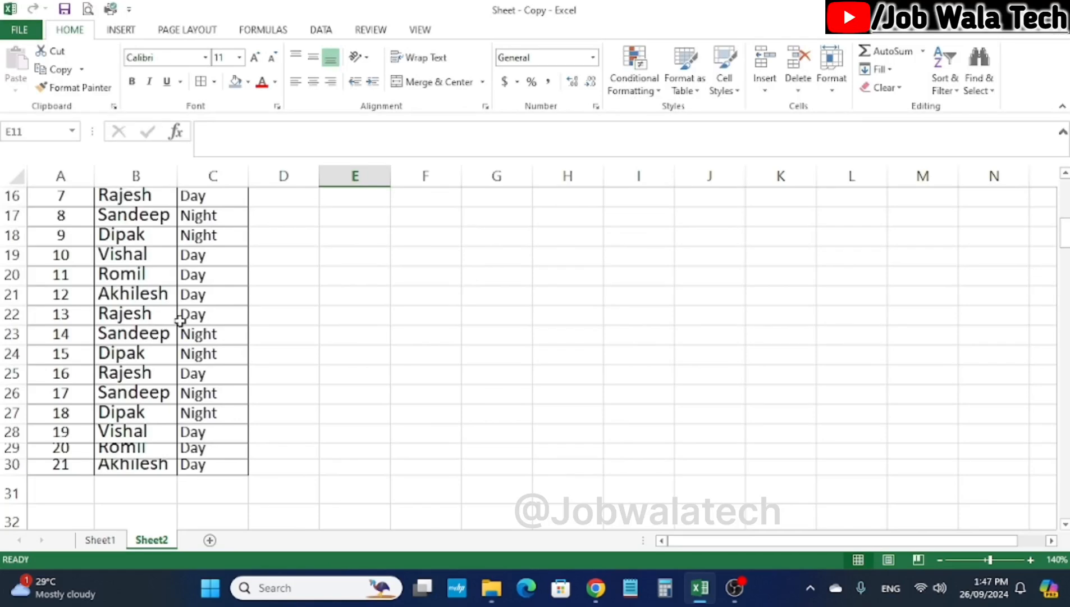
{"action": "scroll", "coordinate": [179, 320], "scroll_direction": "up", "scroll_amount": 4}
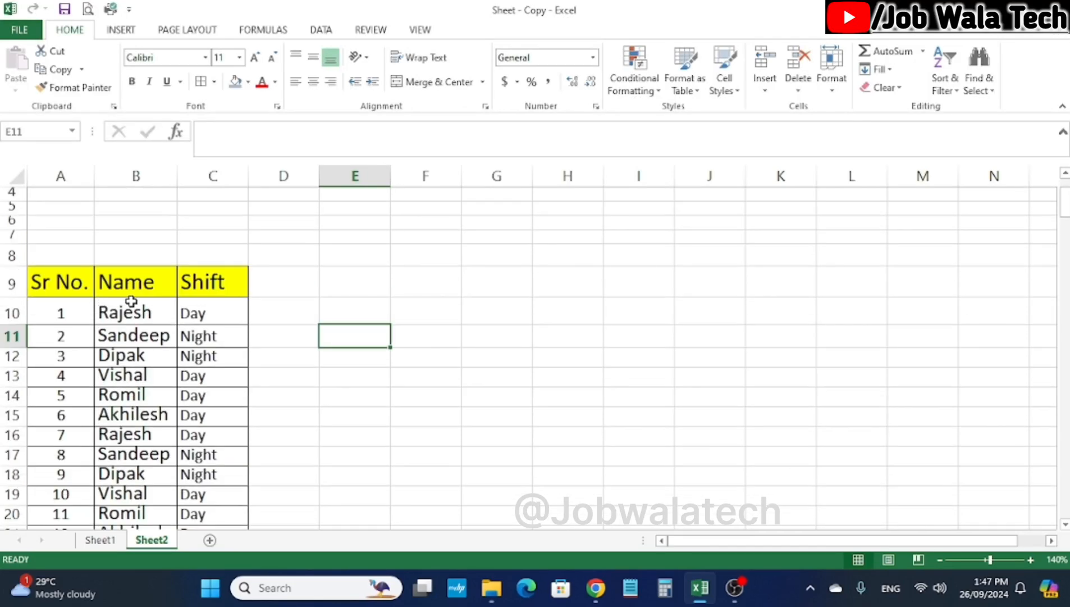
{"action": "scroll", "coordinate": [131, 301], "scroll_direction": "down", "scroll_amount": 1}
{"action": "left_click_drag", "start_coordinate": [12, 270], "coordinate": [107, 488]}
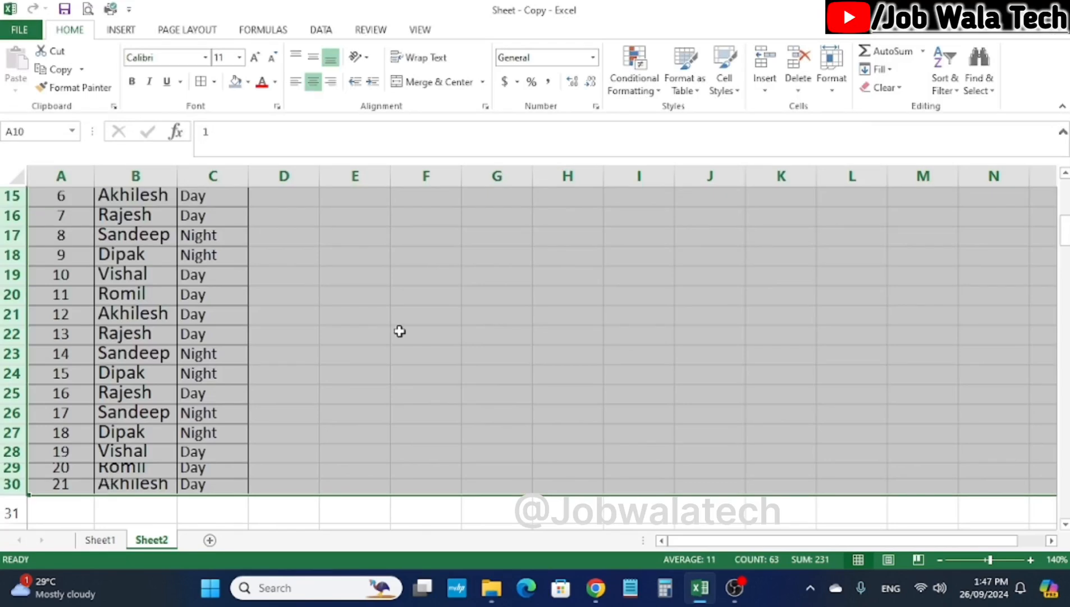
{"action": "scroll", "coordinate": [400, 331], "scroll_direction": "up", "scroll_amount": 5}
{"action": "left_click", "coordinate": [831, 79]}
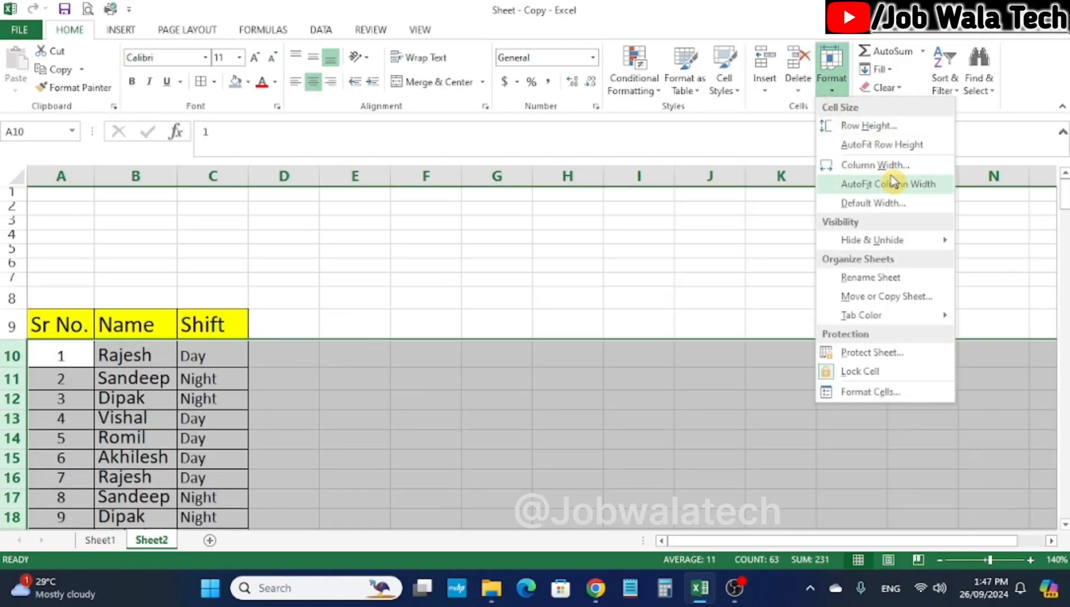
{"action": "left_click", "coordinate": [882, 145]}
{"action": "scroll", "coordinate": [328, 331], "scroll_direction": "down", "scroll_amount": 3}
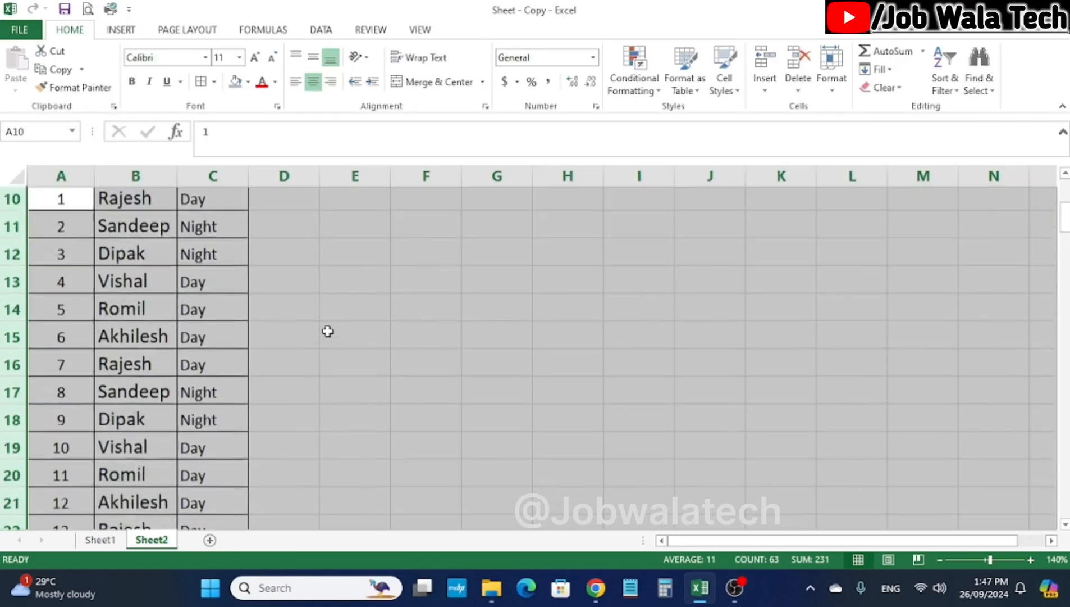
{"action": "scroll", "coordinate": [328, 332], "scroll_direction": "down", "scroll_amount": 1}
{"action": "left_click", "coordinate": [365, 320]}
{"action": "scroll", "coordinate": [232, 313], "scroll_direction": "up", "scroll_amount": 4}
{"action": "scroll", "coordinate": [149, 328], "scroll_direction": "down", "scroll_amount": 2}
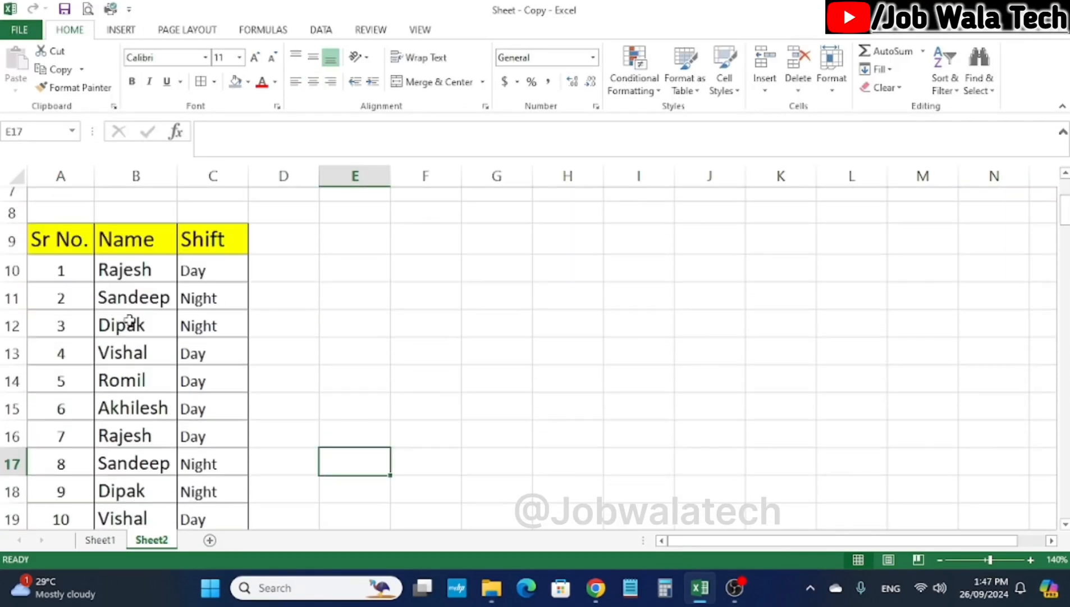
{"action": "scroll", "coordinate": [136, 304], "scroll_direction": "down", "scroll_amount": 4}
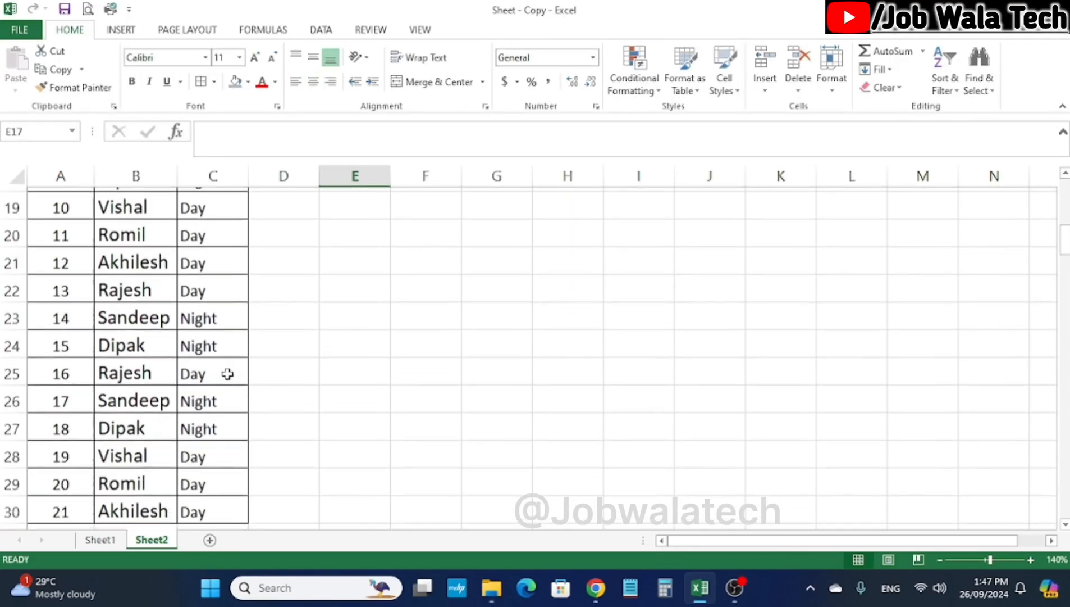
{"action": "scroll", "coordinate": [228, 373], "scroll_direction": "down", "scroll_amount": 2}
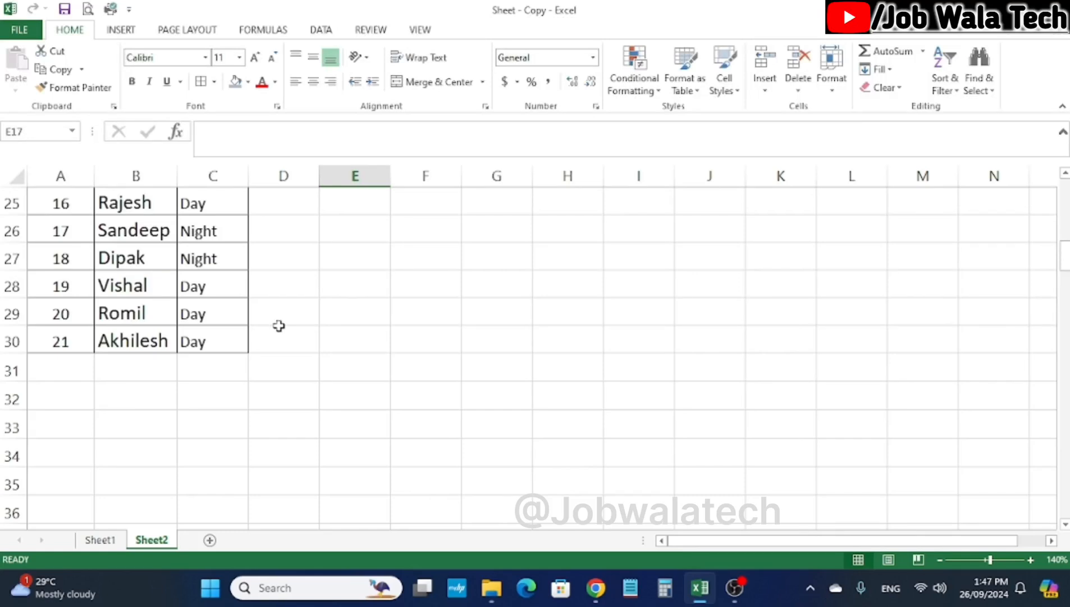
{"action": "scroll", "coordinate": [308, 291], "scroll_direction": "up", "scroll_amount": 4}
{"action": "left_click", "coordinate": [834, 90]}
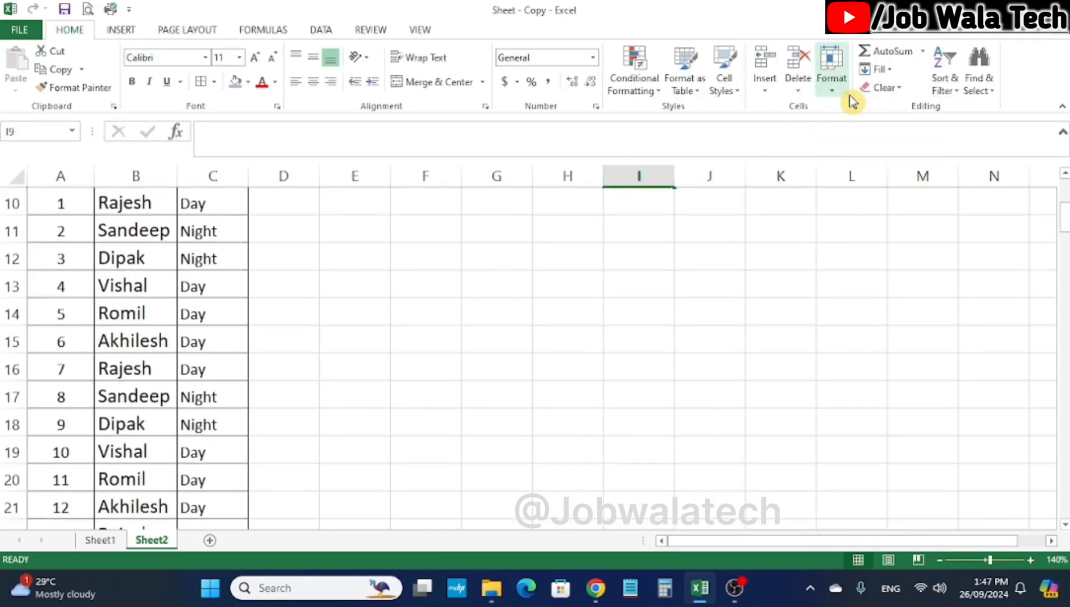
{"action": "left_click", "coordinate": [838, 93]}
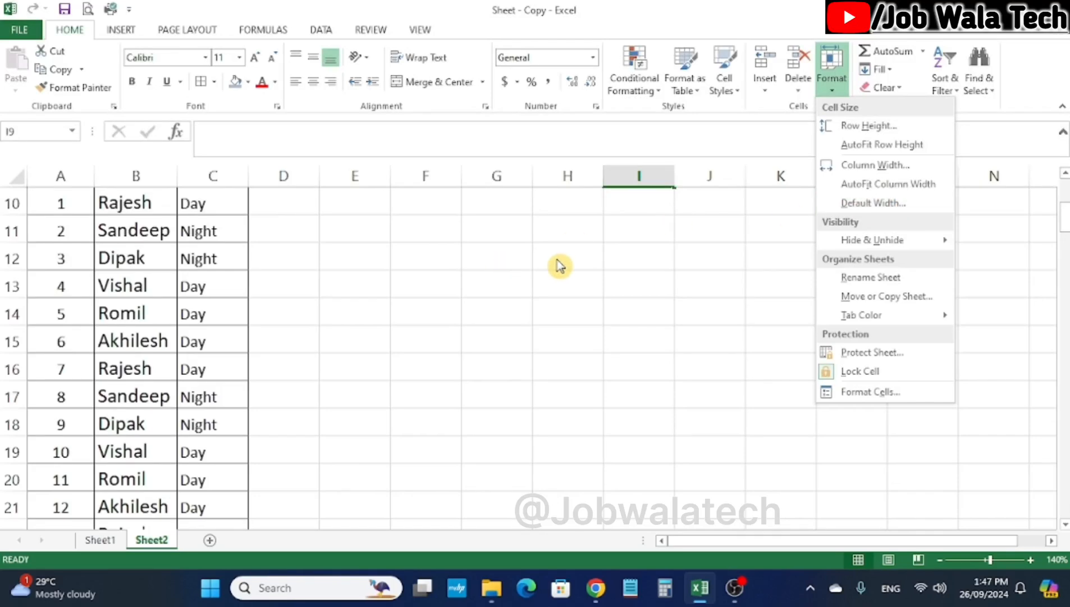
{"action": "key", "text": "Escape"}
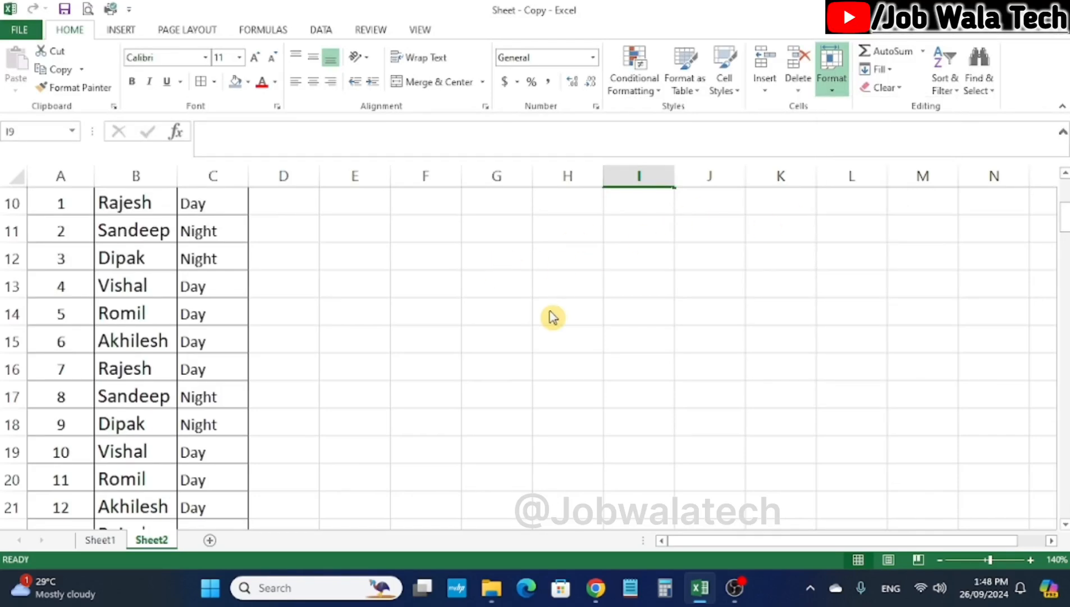
Add a new blank worksheet after Sheet2 and select cell M7 in it
{"action": "left_click", "coordinate": [210, 540]}
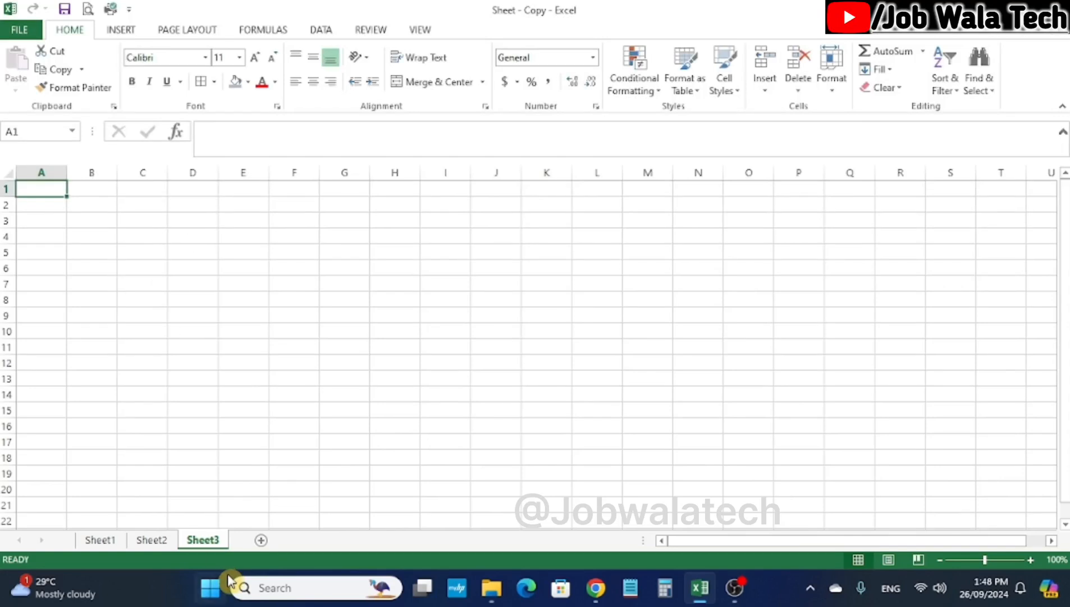
{"action": "left_click", "coordinate": [152, 219]}
{"action": "left_click", "coordinate": [356, 264]}
{"action": "left_click", "coordinate": [624, 286]}
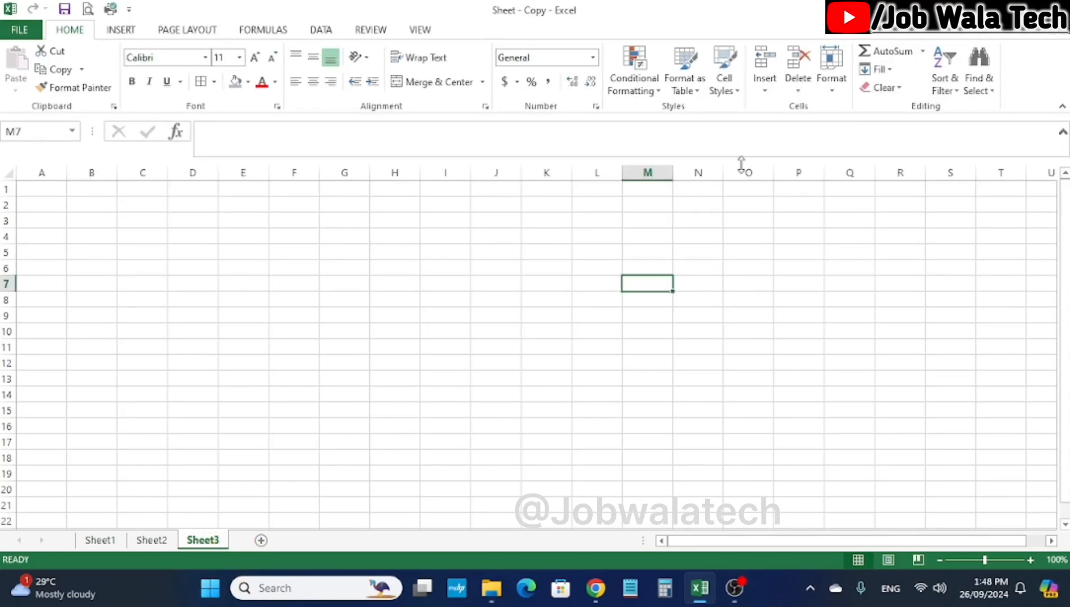
Check the standard column width of the new sheet
{"action": "left_click", "coordinate": [842, 93]}
{"action": "left_click", "coordinate": [864, 203]}
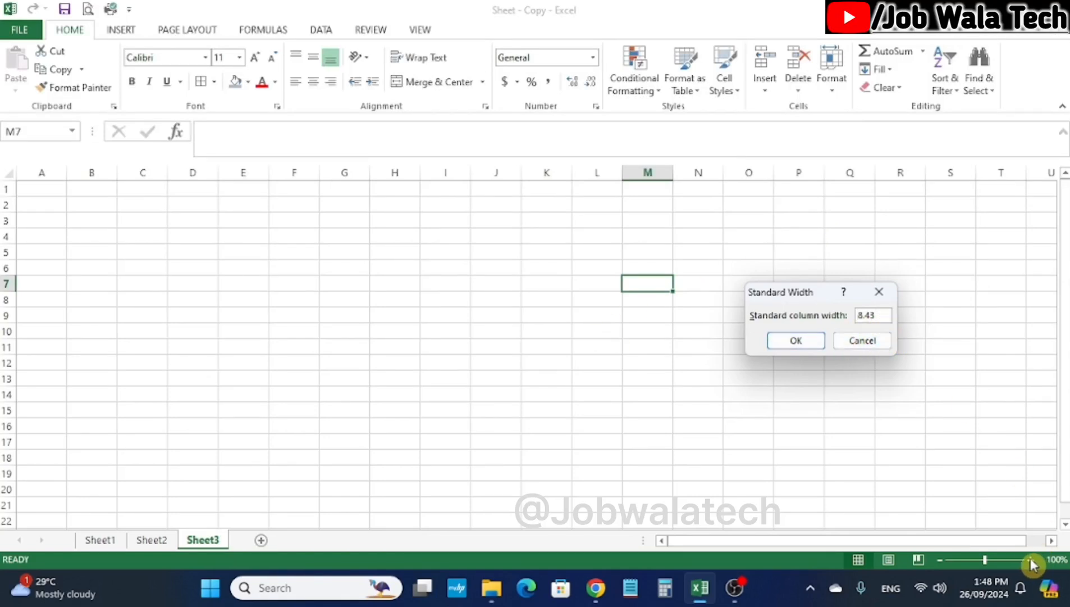
{"action": "left_click", "coordinate": [878, 292]}
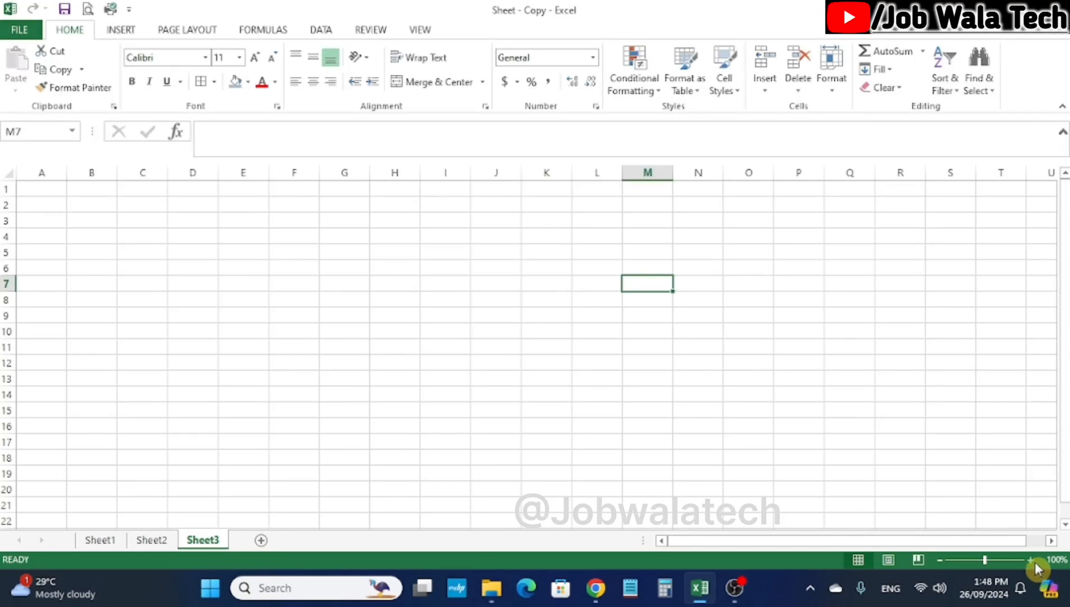
{"action": "left_click", "coordinate": [1031, 560]}
{"action": "left_click", "coordinate": [1031, 560]}
{"action": "left_click", "coordinate": [1031, 560]}
{"action": "left_click", "coordinate": [1032, 560]}
{"action": "left_click", "coordinate": [831, 67]}
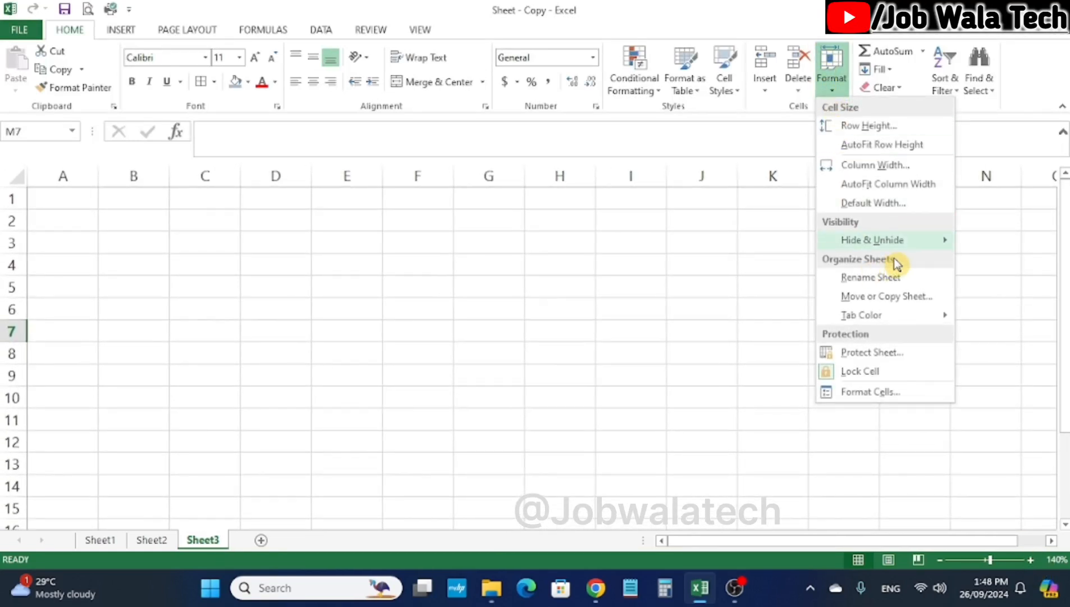
{"action": "left_click", "coordinate": [884, 204]}
{"action": "left_click", "coordinate": [888, 316]}
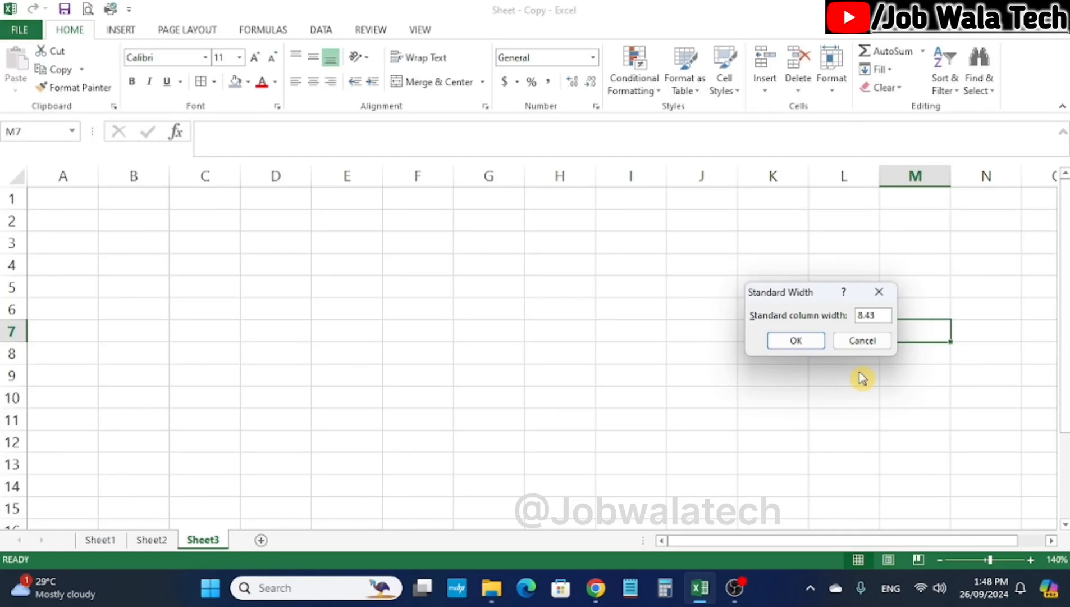
{"action": "left_click", "coordinate": [879, 292]}
Look over the remaining cell formatting options, including those for hiding and unhiding rows, columns and sheets
{"action": "left_click", "coordinate": [831, 70]}
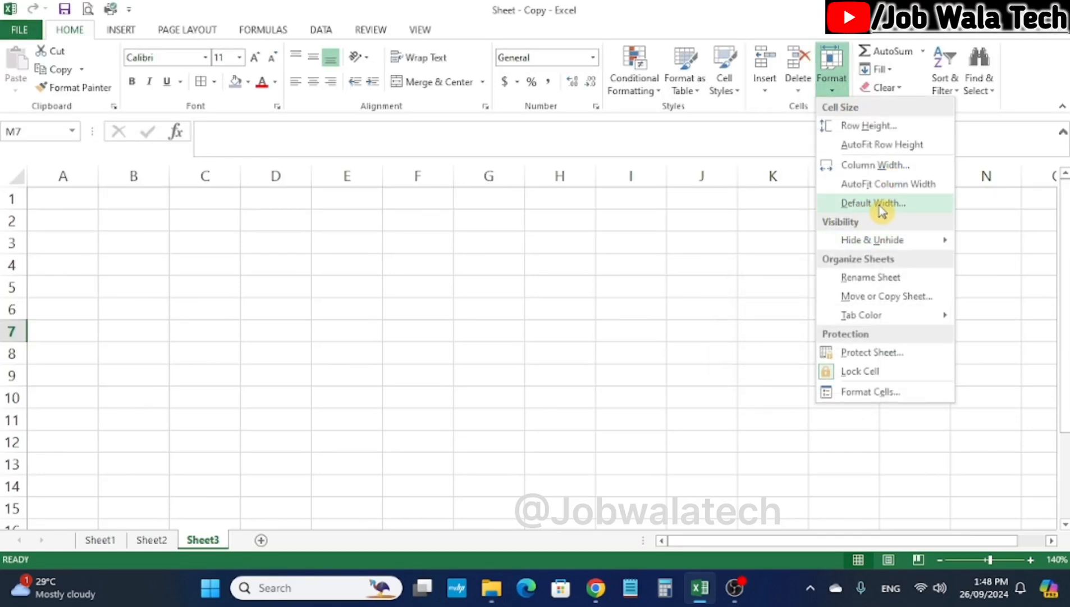
{"action": "left_click", "coordinate": [600, 334]}
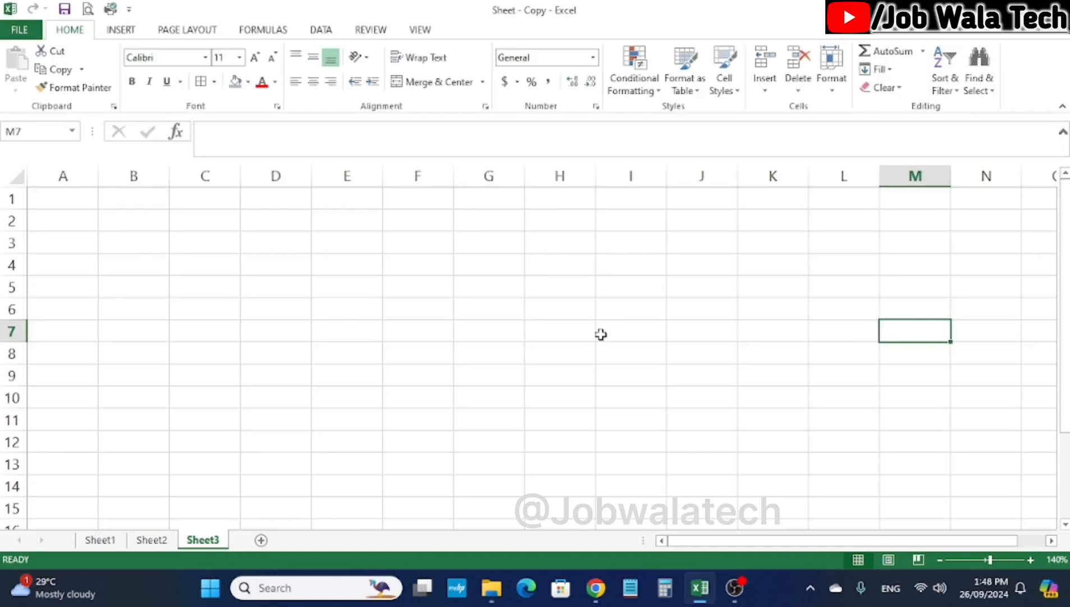
{"action": "left_click", "coordinate": [831, 76]}
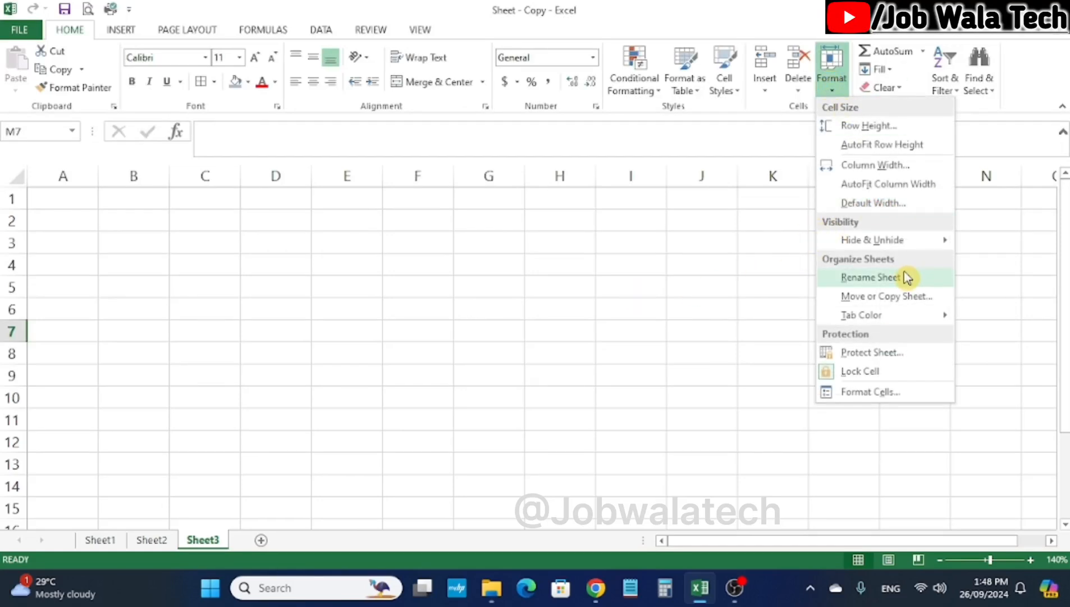
{"action": "left_click", "coordinate": [745, 263]}
{"action": "left_click", "coordinate": [832, 83]}
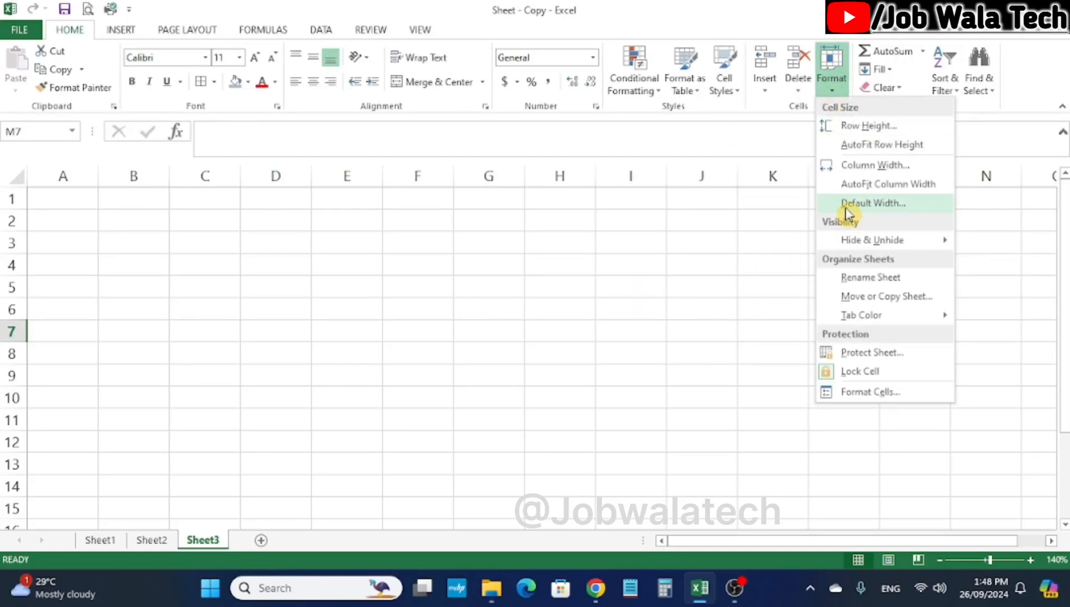
{"action": "mouse_move", "coordinate": [856, 242]}
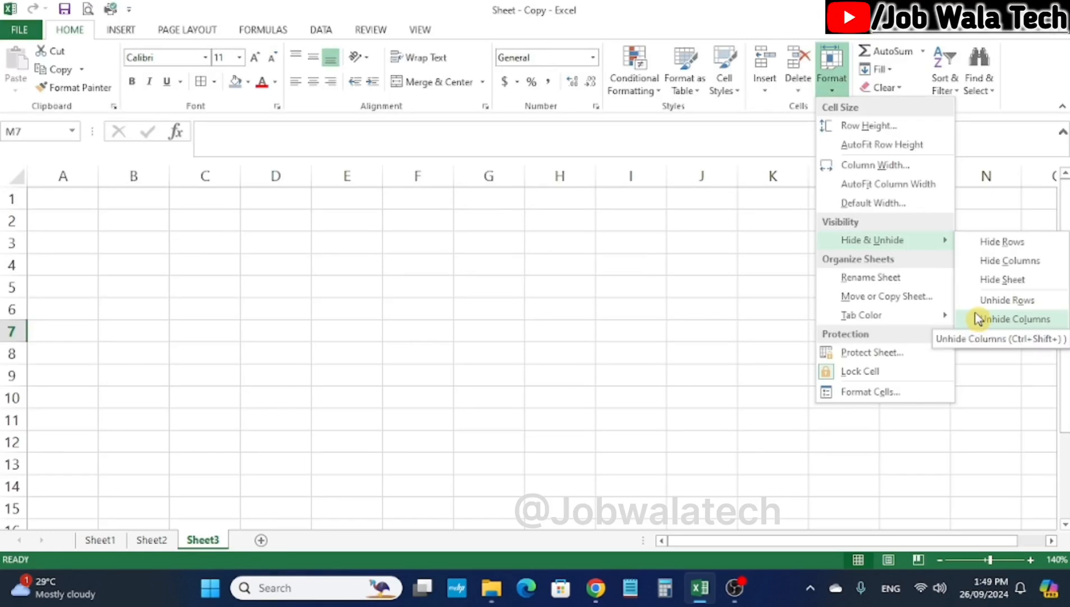
{"action": "left_click", "coordinate": [621, 284]}
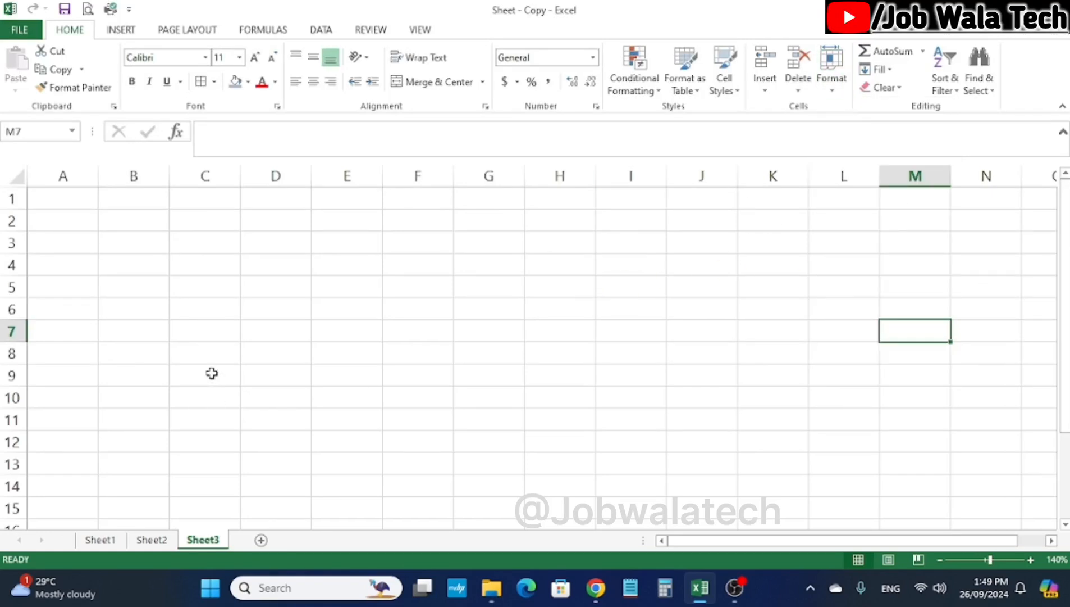
Hide row 3, the first record of the table, on Sheet1
{"action": "left_click", "coordinate": [107, 540]}
{"action": "scroll", "coordinate": [214, 413], "scroll_direction": "up", "scroll_amount": 5}
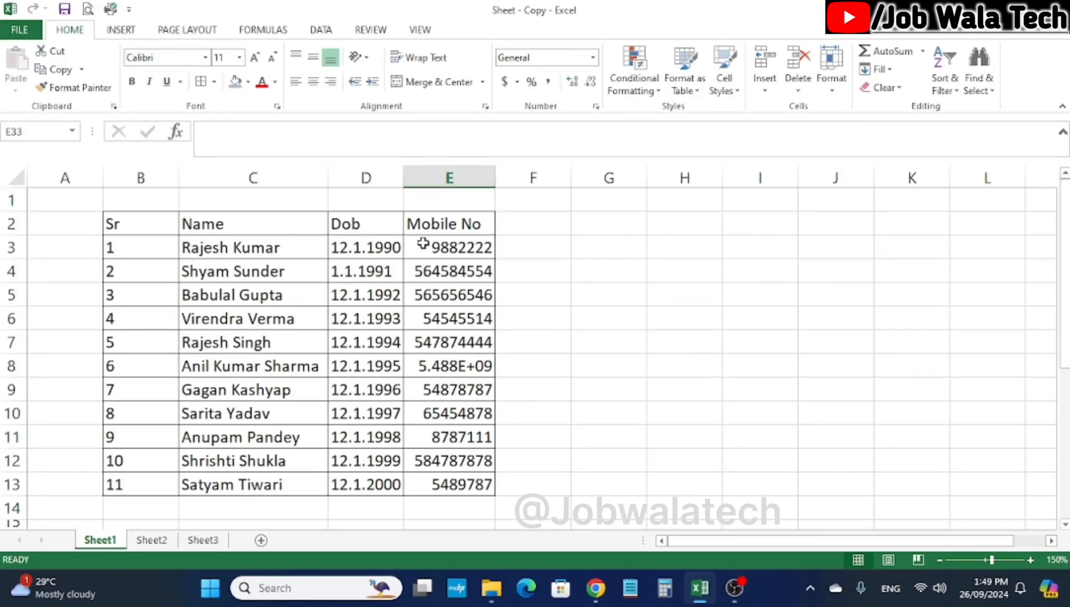
{"action": "left_click", "coordinate": [11, 247]}
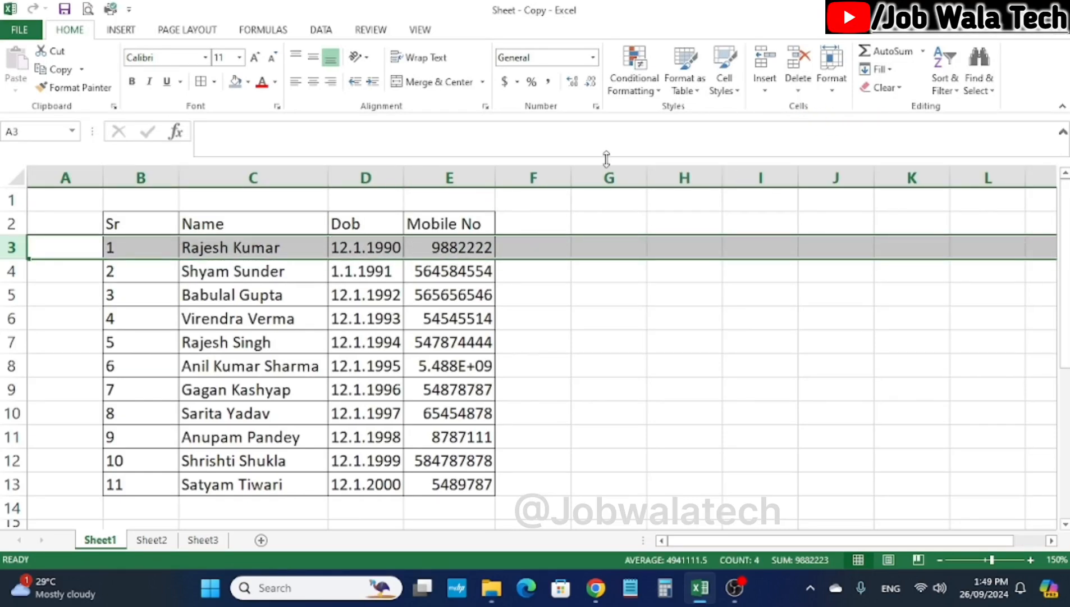
{"action": "left_click", "coordinate": [837, 92]}
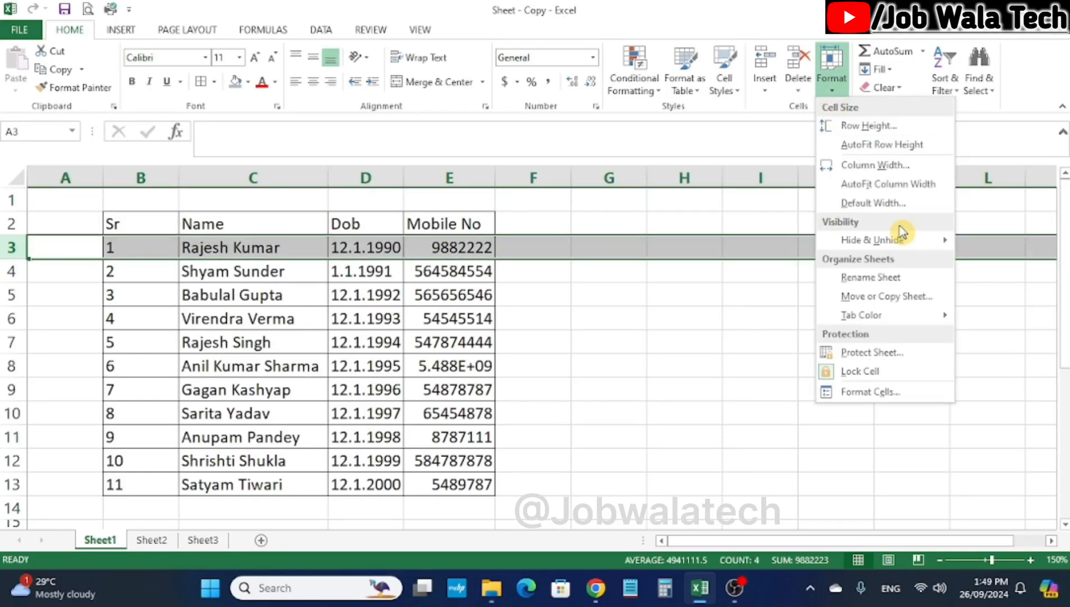
{"action": "mouse_move", "coordinate": [907, 250]}
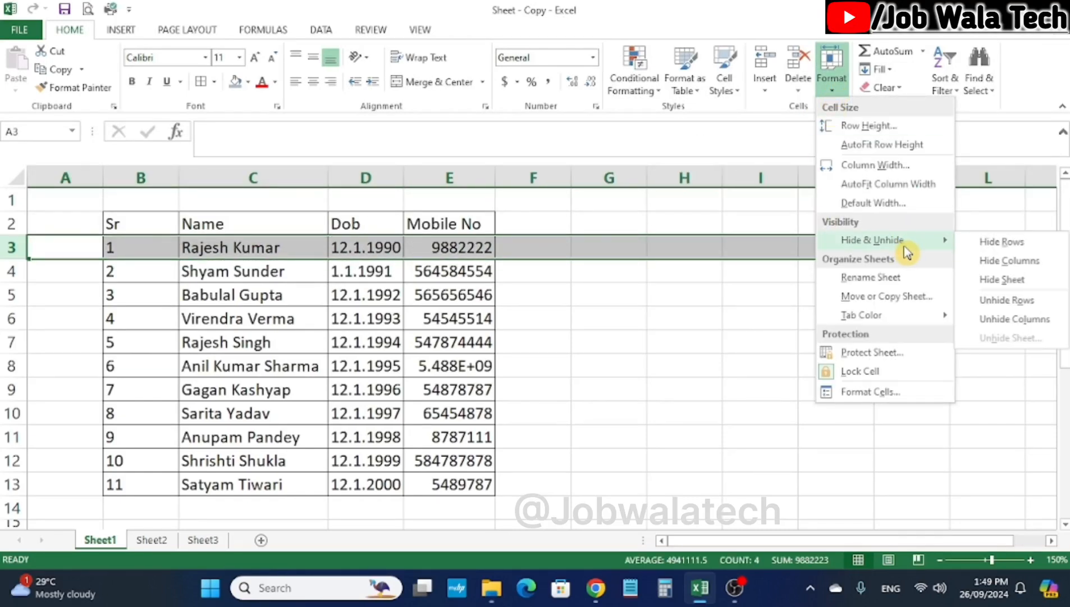
{"action": "left_click", "coordinate": [1002, 242]}
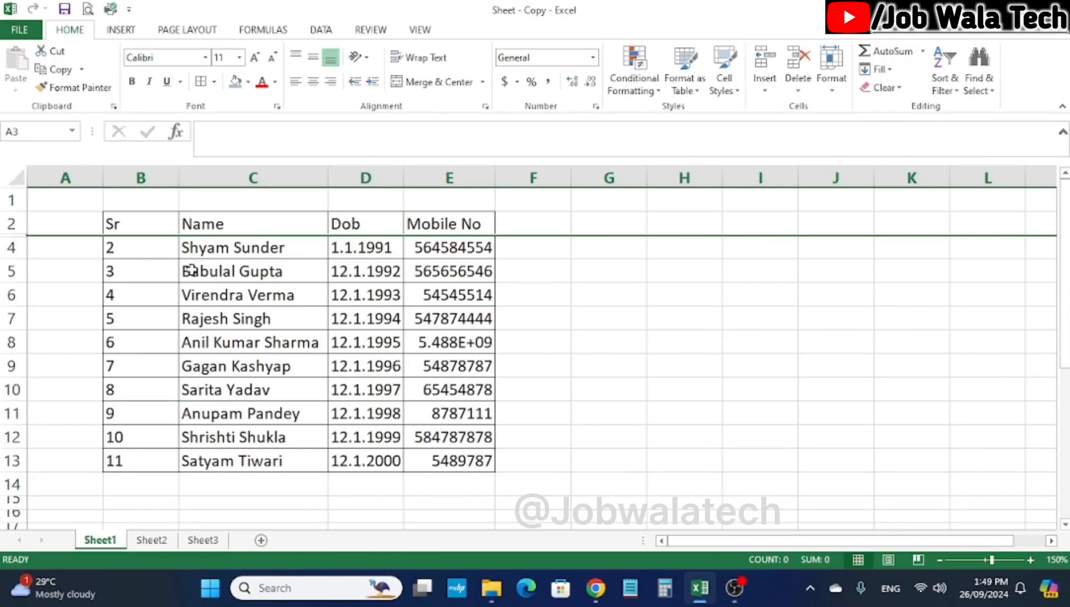
Unhide row 3 of the table
{"action": "left_click", "coordinate": [833, 91]}
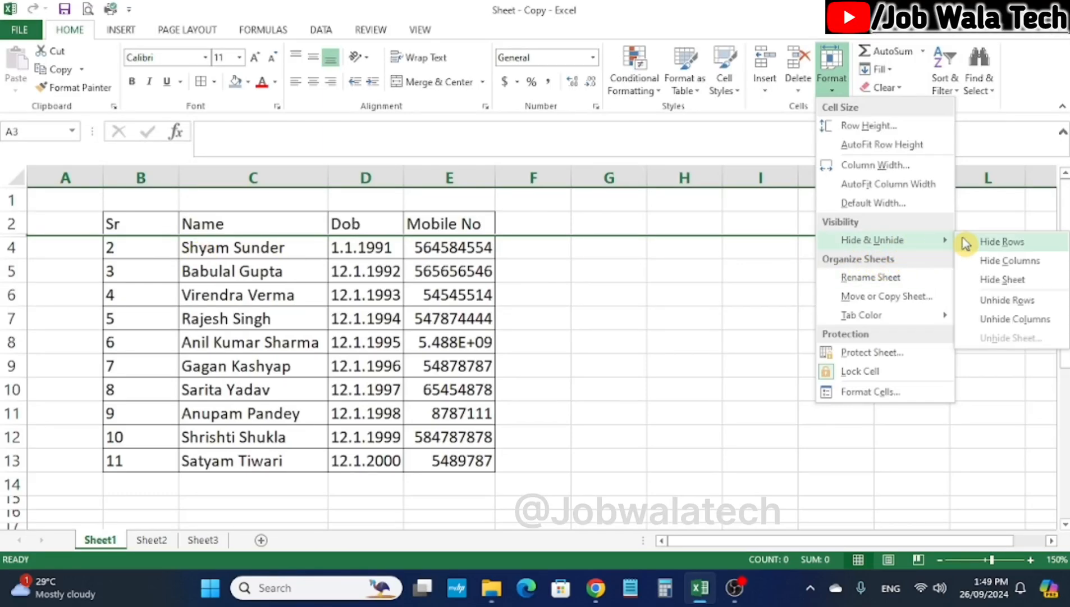
{"action": "left_click", "coordinate": [1003, 301]}
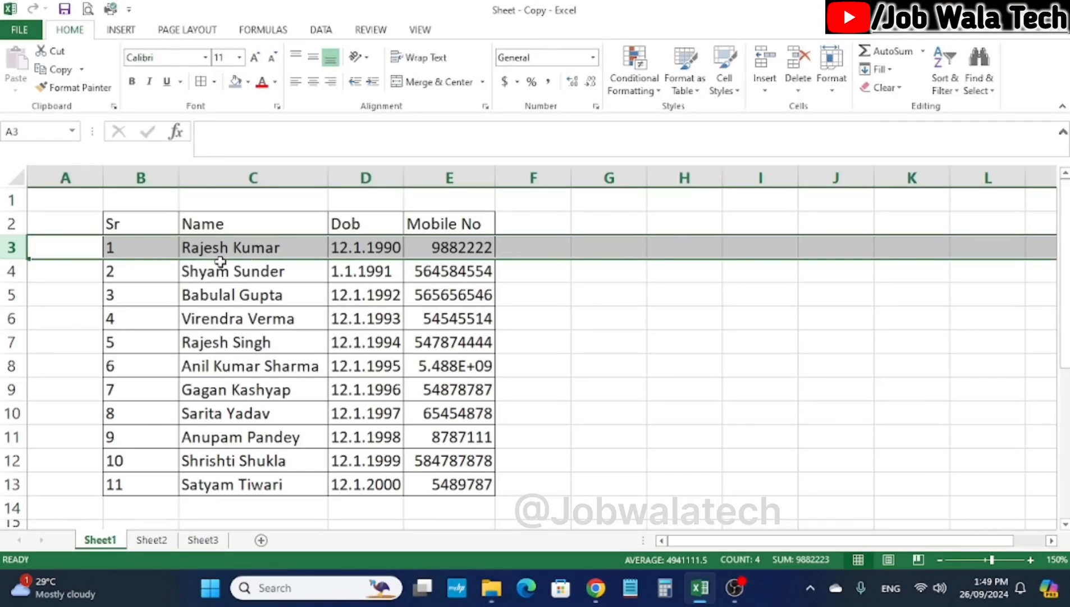
{"action": "left_click", "coordinate": [832, 84]}
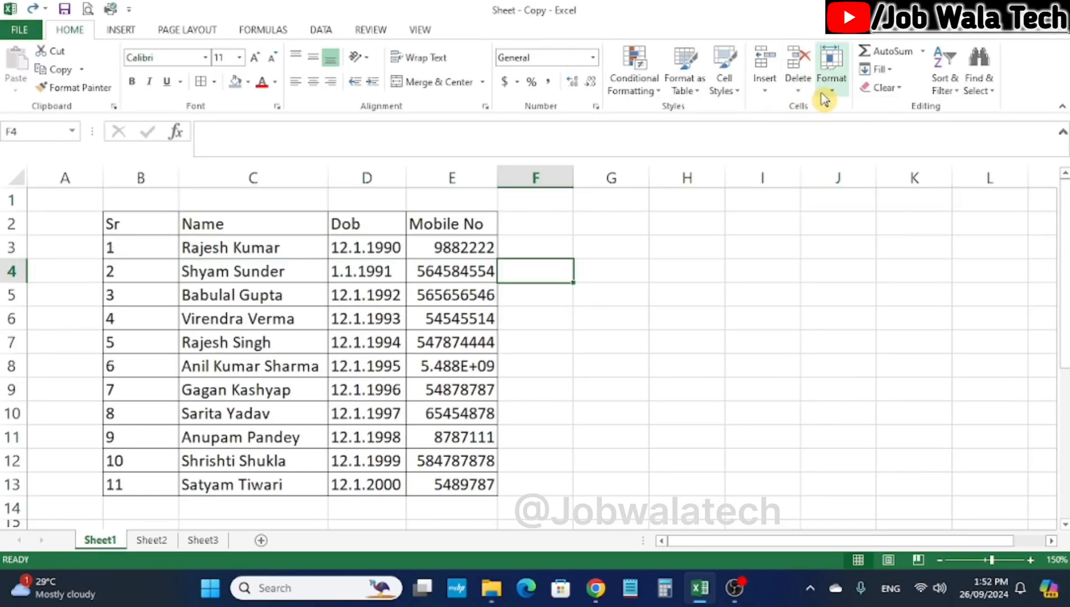
{"action": "left_click", "coordinate": [829, 84]}
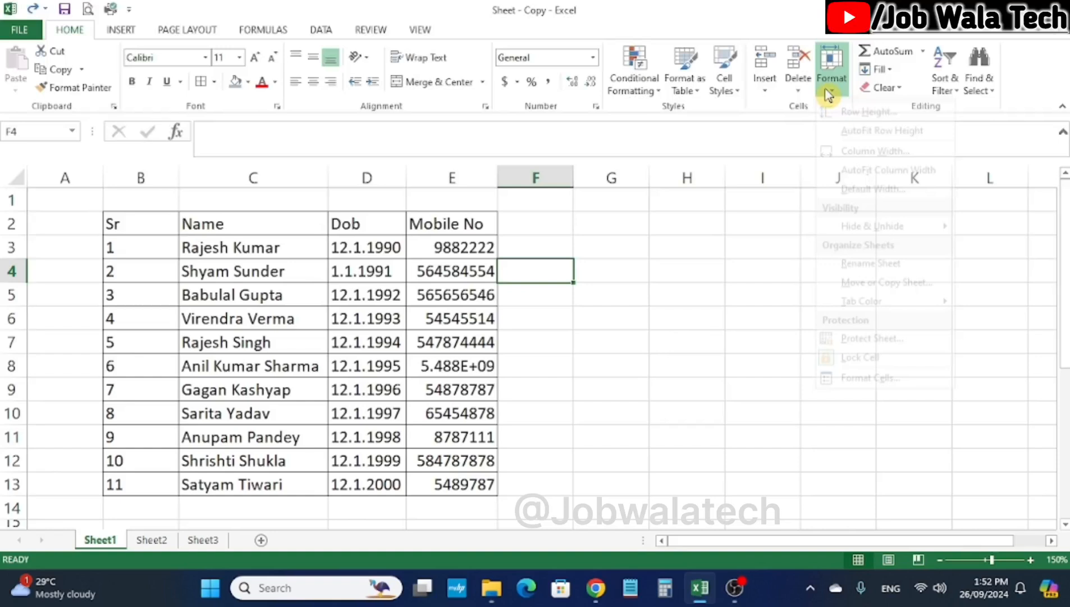
{"action": "left_click", "coordinate": [604, 232]}
{"action": "left_click", "coordinate": [365, 177]}
{"action": "left_click_drag", "start_coordinate": [688, 242], "coordinate": [612, 298]}
{"action": "left_click", "coordinate": [691, 241]}
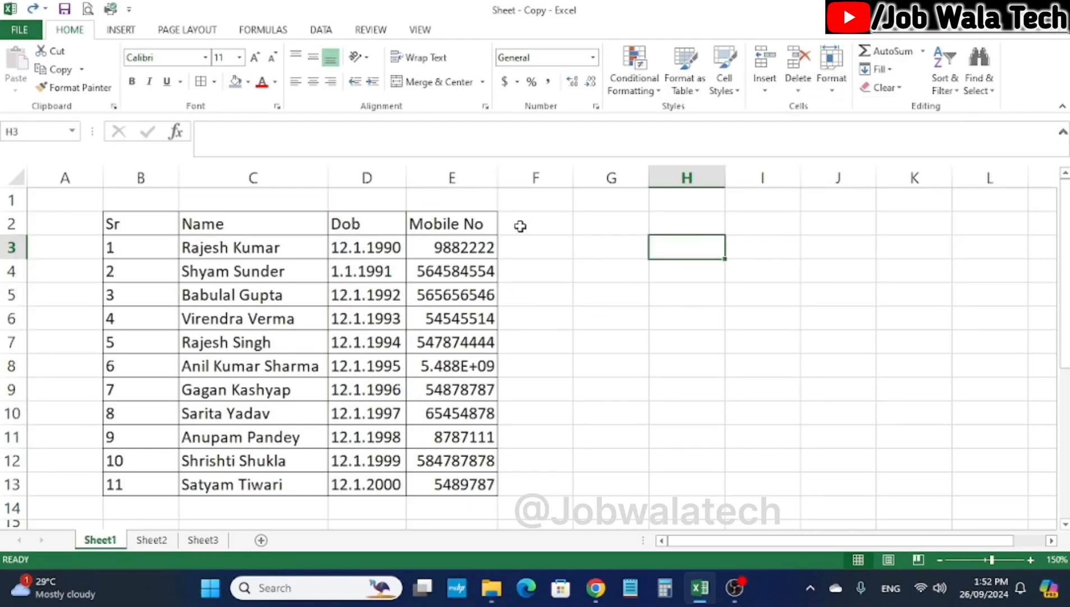
Hide column D, which holds the Dob data
{"action": "left_click", "coordinate": [384, 174]}
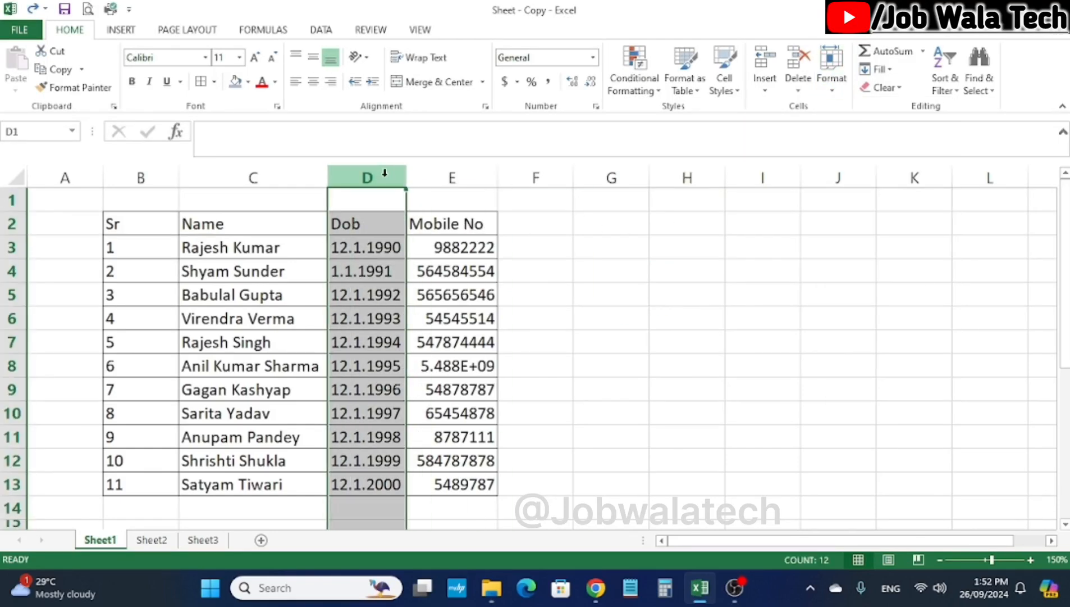
{"action": "left_click", "coordinate": [831, 87]}
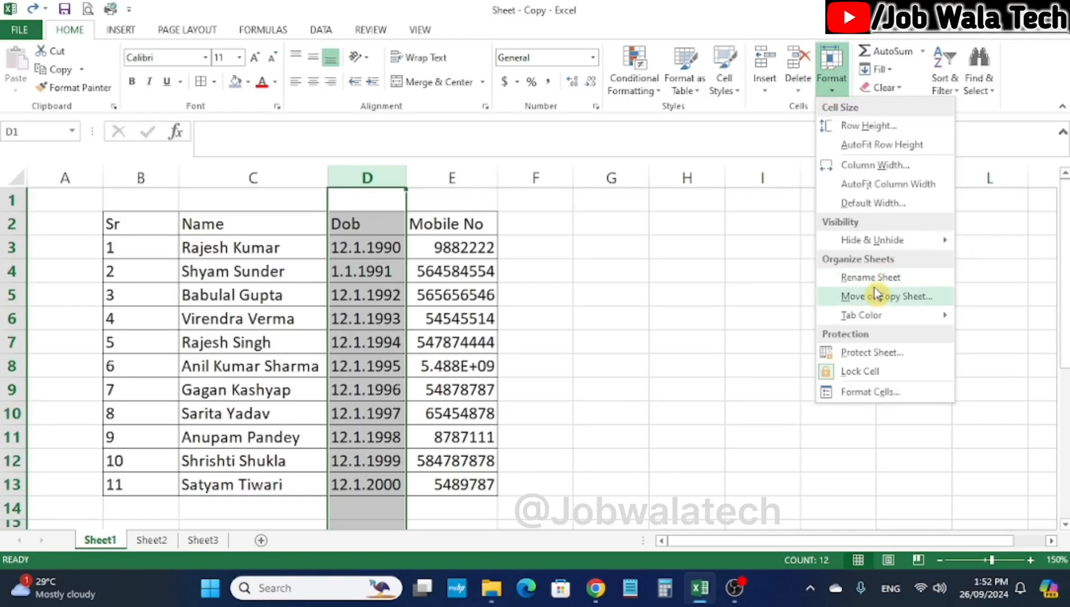
{"action": "mouse_move", "coordinate": [886, 242]}
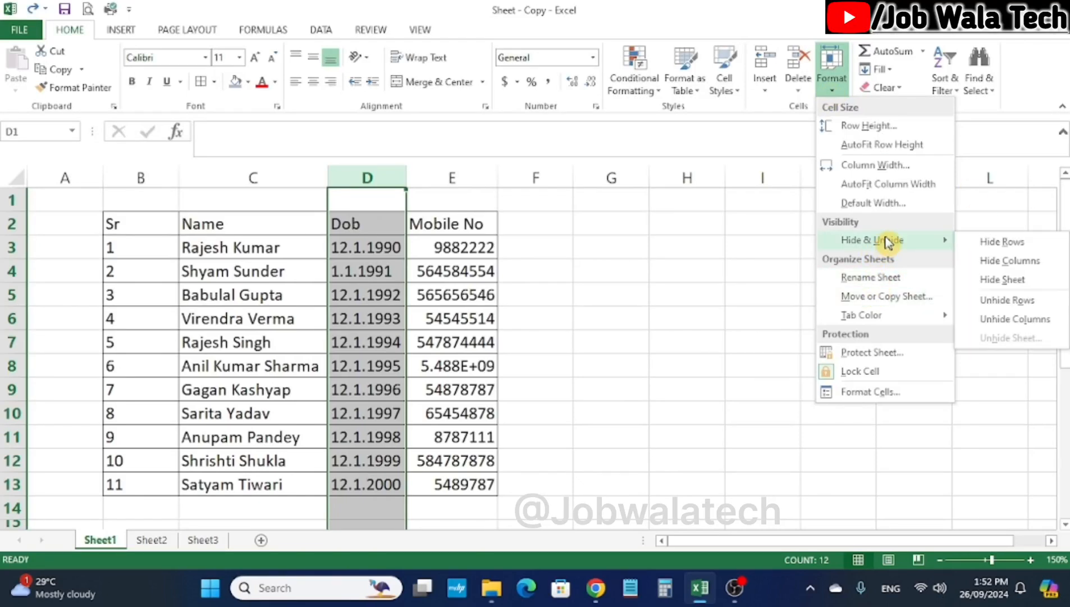
{"action": "left_click", "coordinate": [1027, 266]}
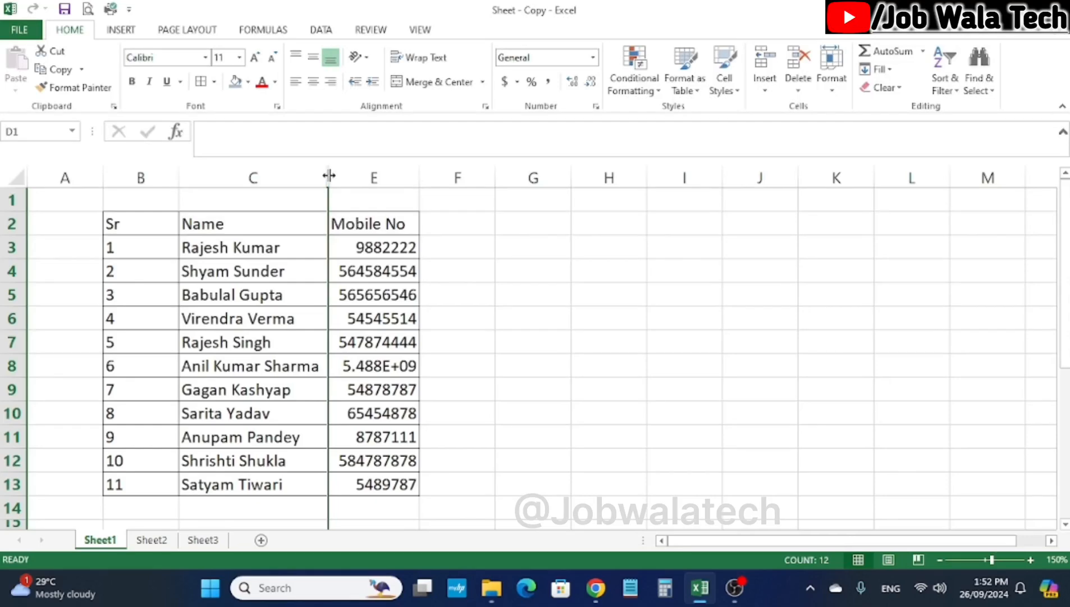
Unhide column D directly at the boundary between the headers of columns C and E
{"action": "left_click", "coordinate": [1032, 560]}
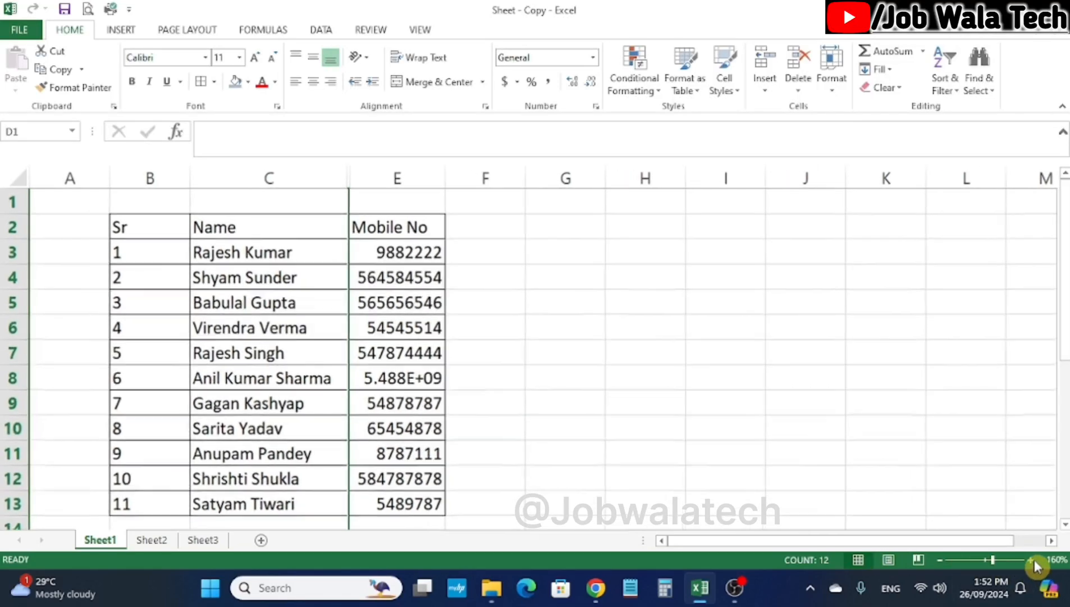
{"action": "left_click", "coordinate": [1032, 559]}
{"action": "left_click", "coordinate": [1032, 560]}
{"action": "left_click", "coordinate": [1032, 560]}
{"action": "left_click", "coordinate": [1032, 559]}
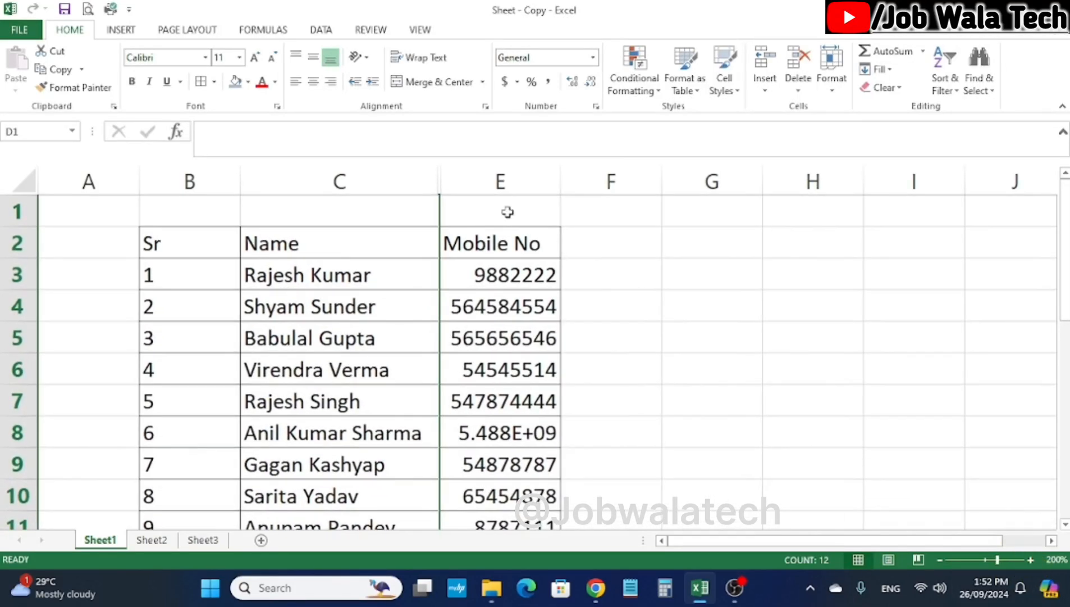
{"action": "double_click", "coordinate": [441, 177]}
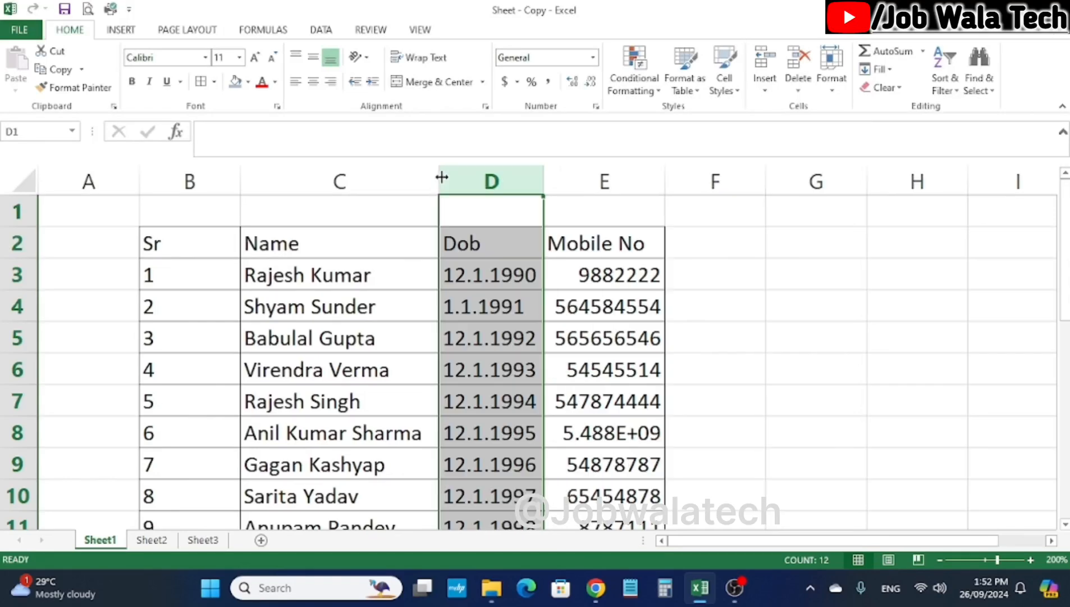
{"action": "left_click", "coordinate": [936, 560]}
{"action": "left_click", "coordinate": [937, 560]}
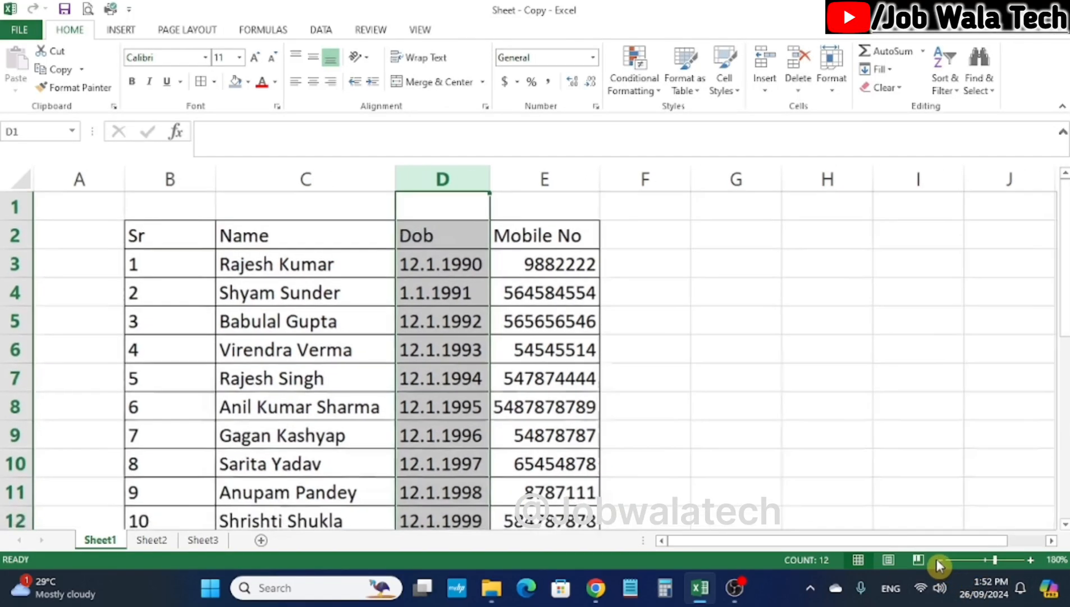
{"action": "left_click", "coordinate": [937, 560]}
{"action": "left_click", "coordinate": [937, 560]}
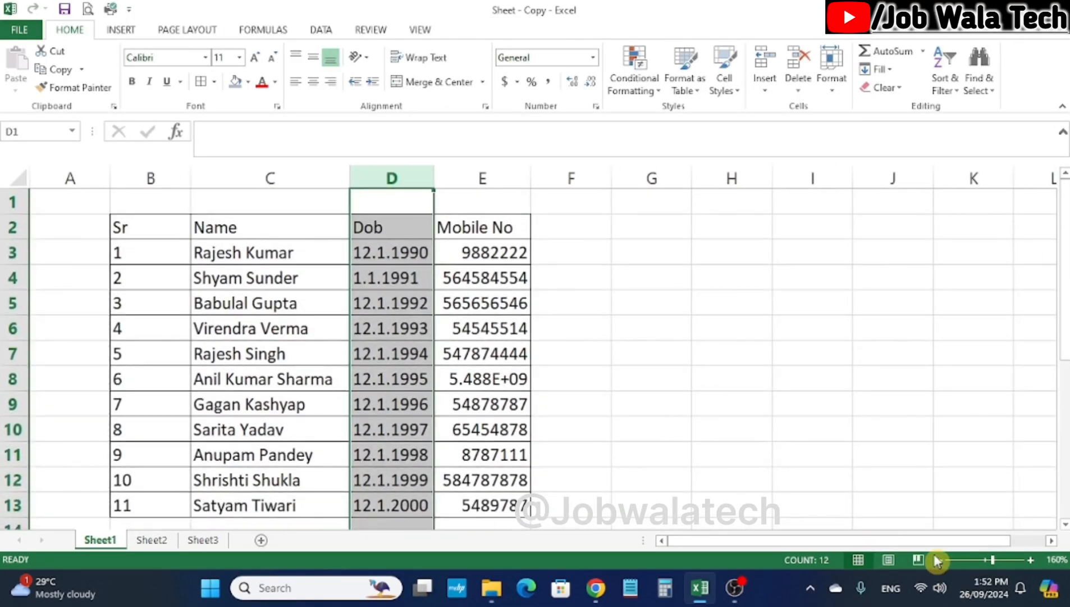
{"action": "left_click", "coordinate": [829, 90]}
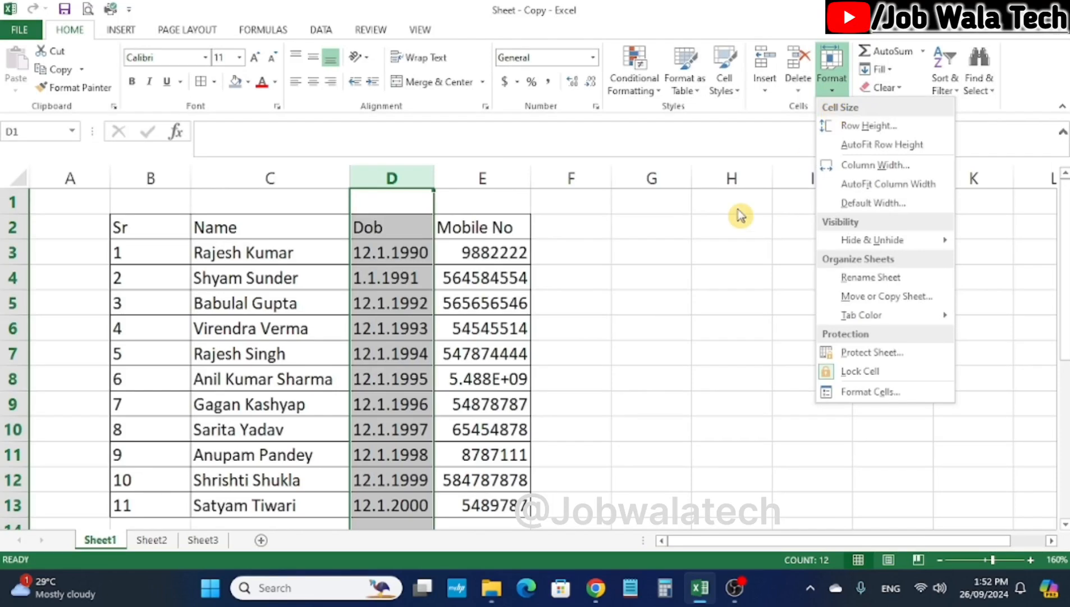
{"action": "left_click", "coordinate": [831, 90]}
{"action": "left_click", "coordinate": [830, 90]}
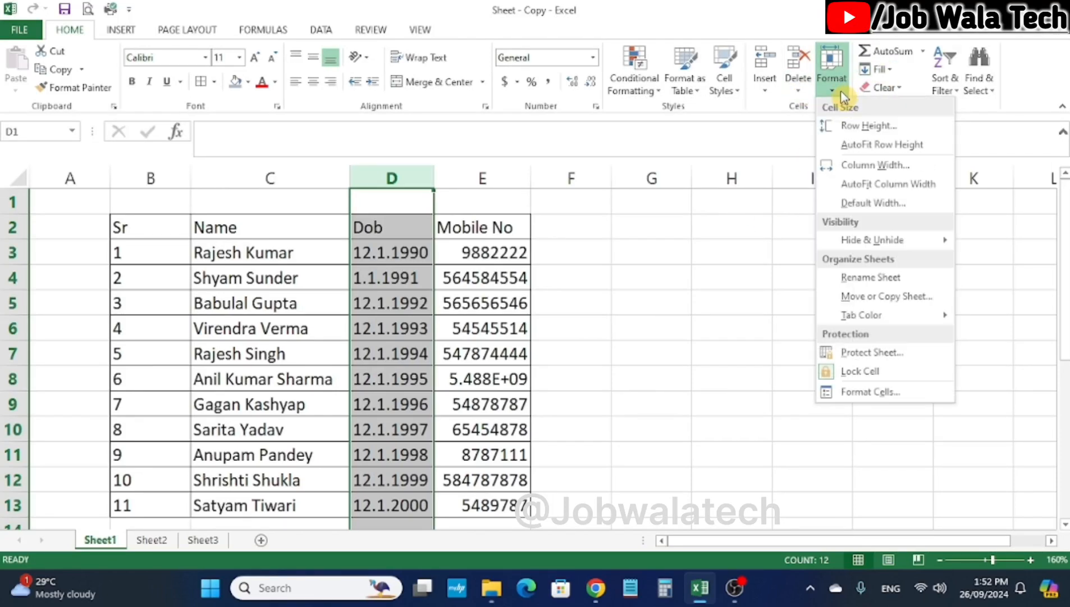
{"action": "mouse_move", "coordinate": [901, 240]}
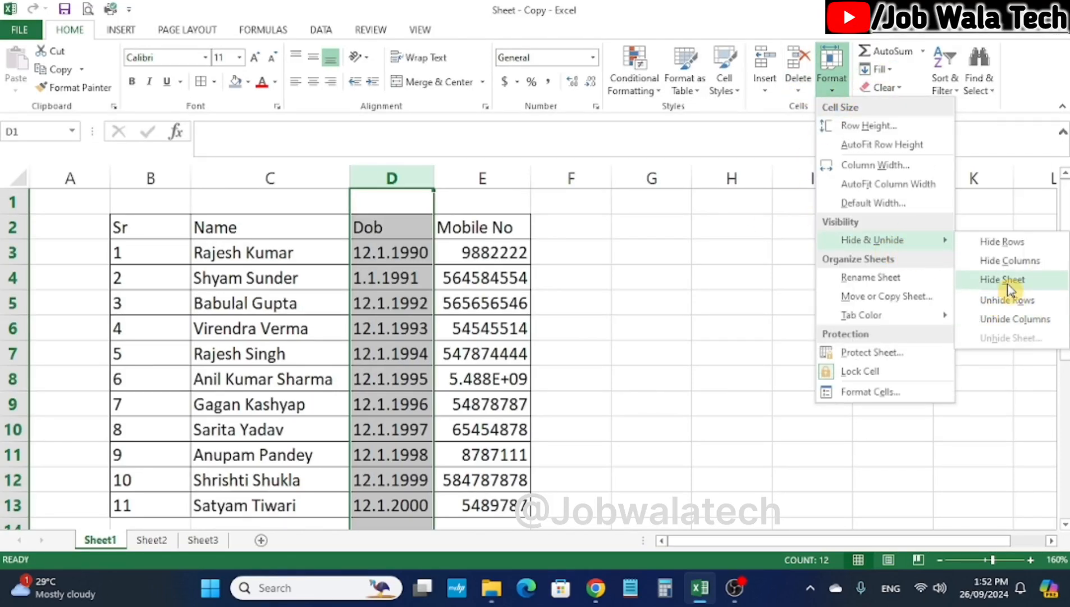
{"action": "left_click", "coordinate": [648, 303]}
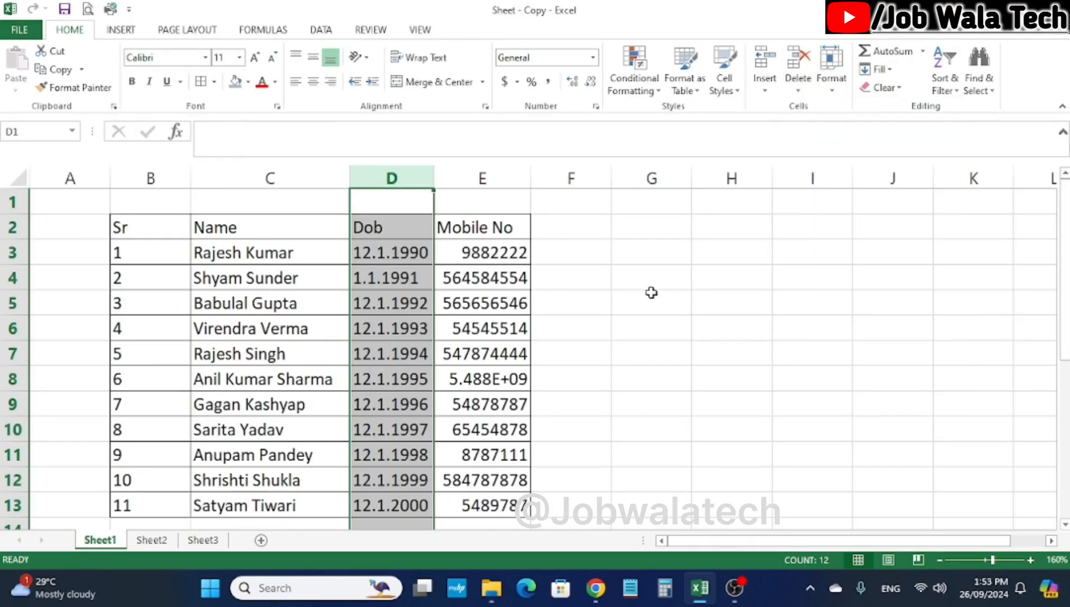
{"action": "double_click", "coordinate": [939, 560]}
{"action": "left_click", "coordinate": [633, 382]}
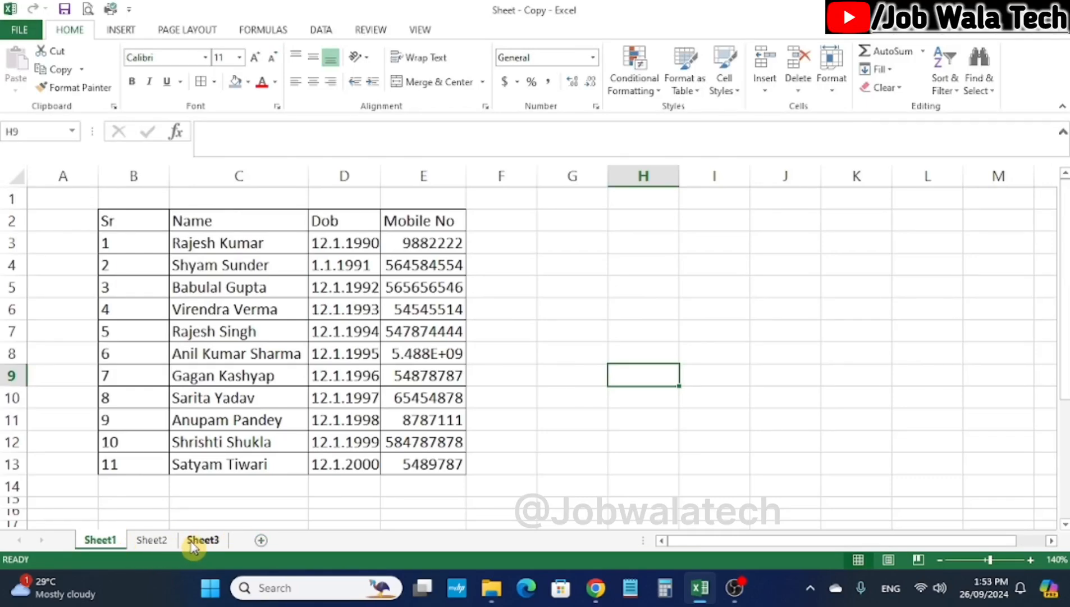
Hide the worksheet Sheet2
{"action": "left_click", "coordinate": [150, 538]}
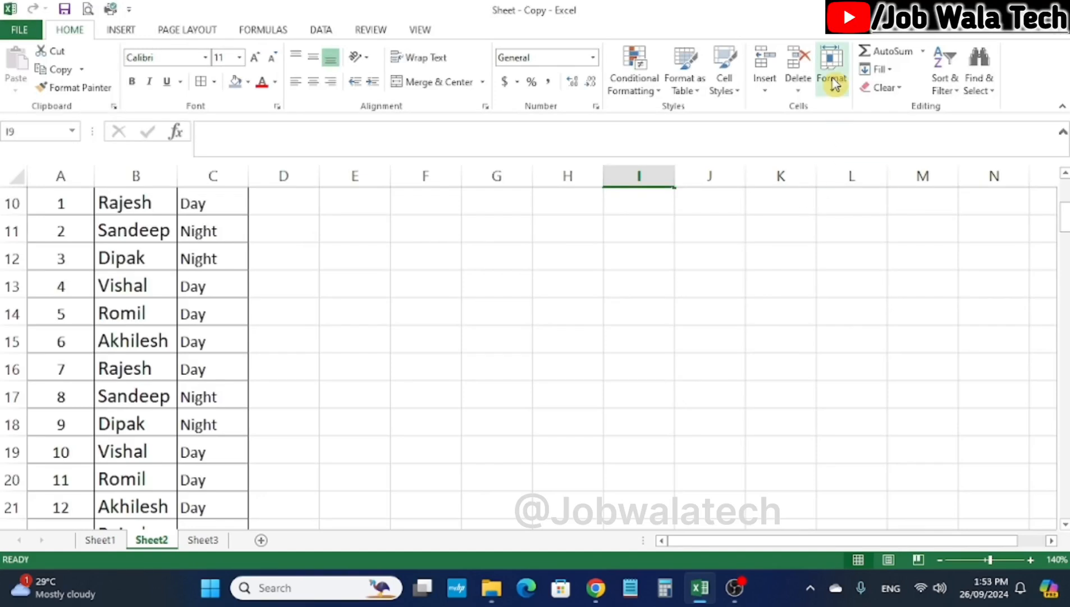
{"action": "left_click", "coordinate": [834, 81]}
{"action": "mouse_move", "coordinate": [886, 242]}
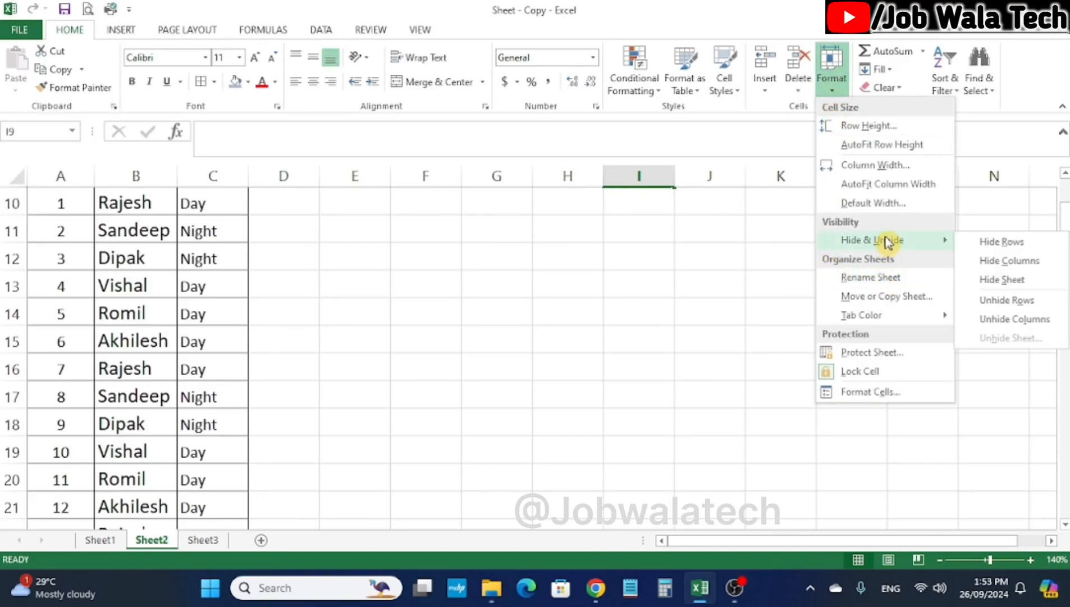
{"action": "left_click", "coordinate": [1005, 280]}
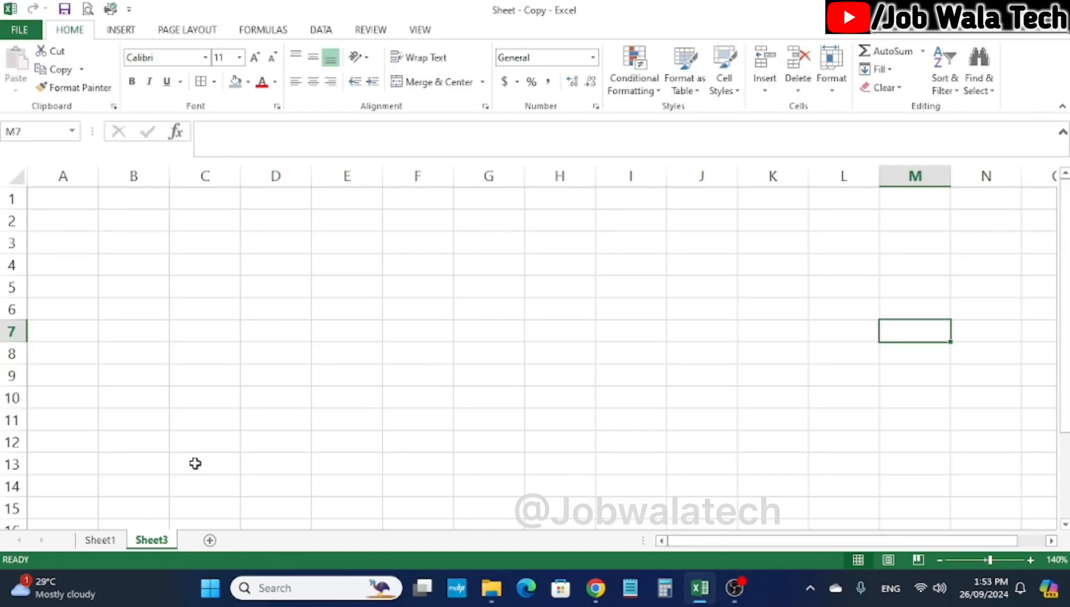
Unhide Sheet2 so it is back among the workbook's sheets
{"action": "left_click", "coordinate": [831, 84]}
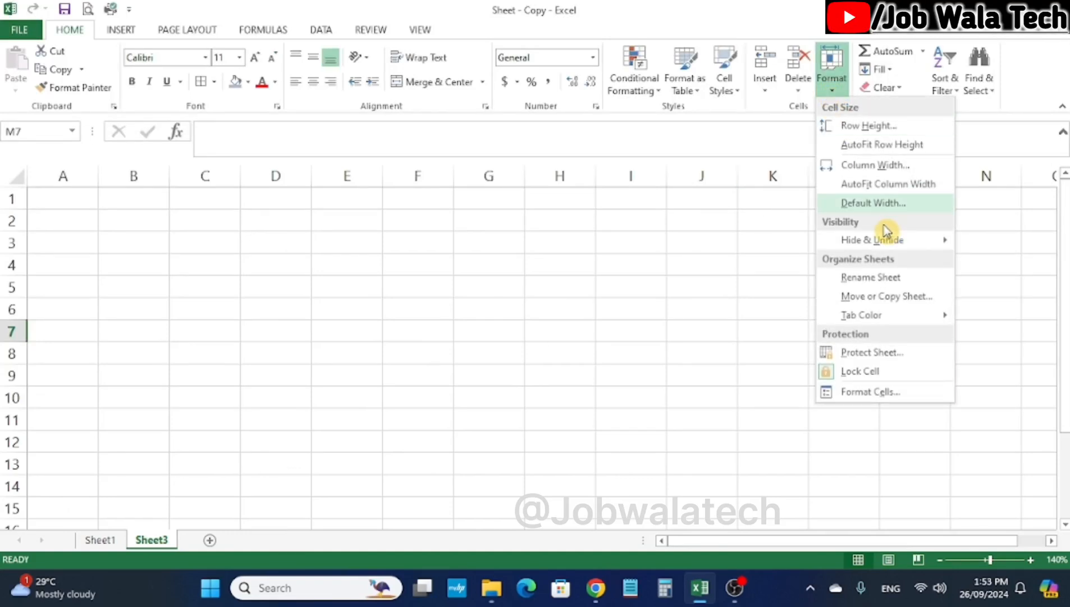
{"action": "mouse_move", "coordinate": [898, 248]}
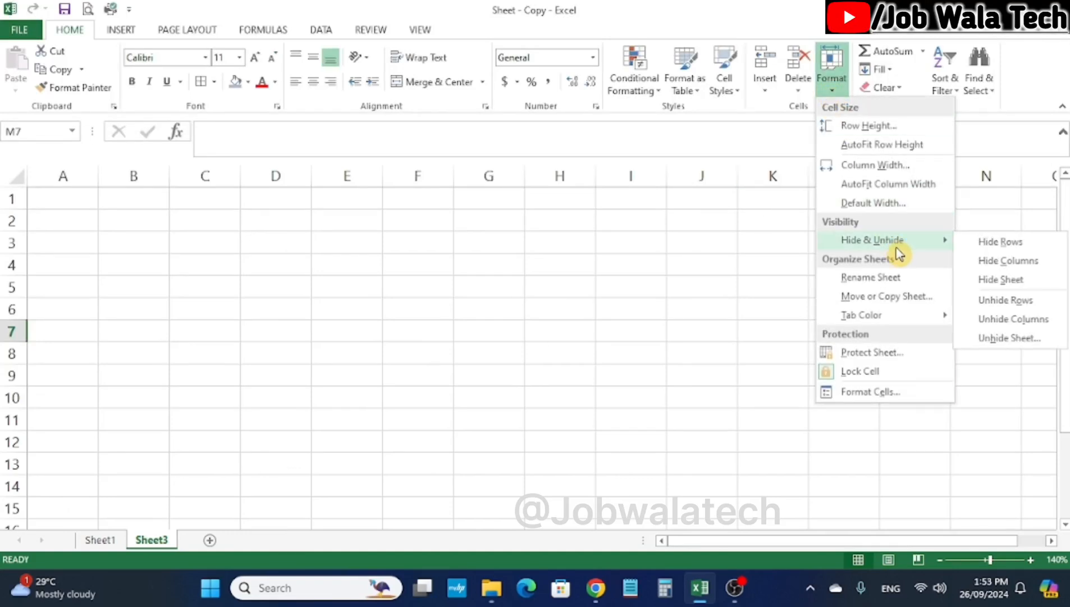
{"action": "left_click", "coordinate": [1009, 338]}
{"action": "left_click", "coordinate": [842, 381]}
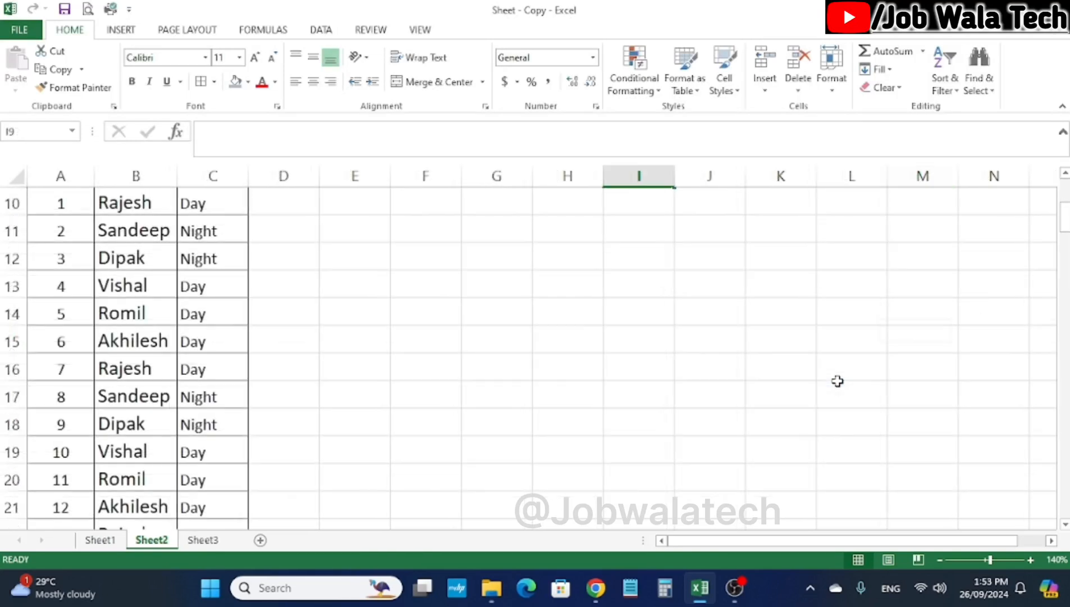
Return to Sheet1 and examine the hide and unhide options offered for the sheet itself
{"action": "left_click", "coordinate": [520, 374]}
{"action": "key", "text": "ctrl+Page_Up"}
{"action": "left_click", "coordinate": [834, 84]}
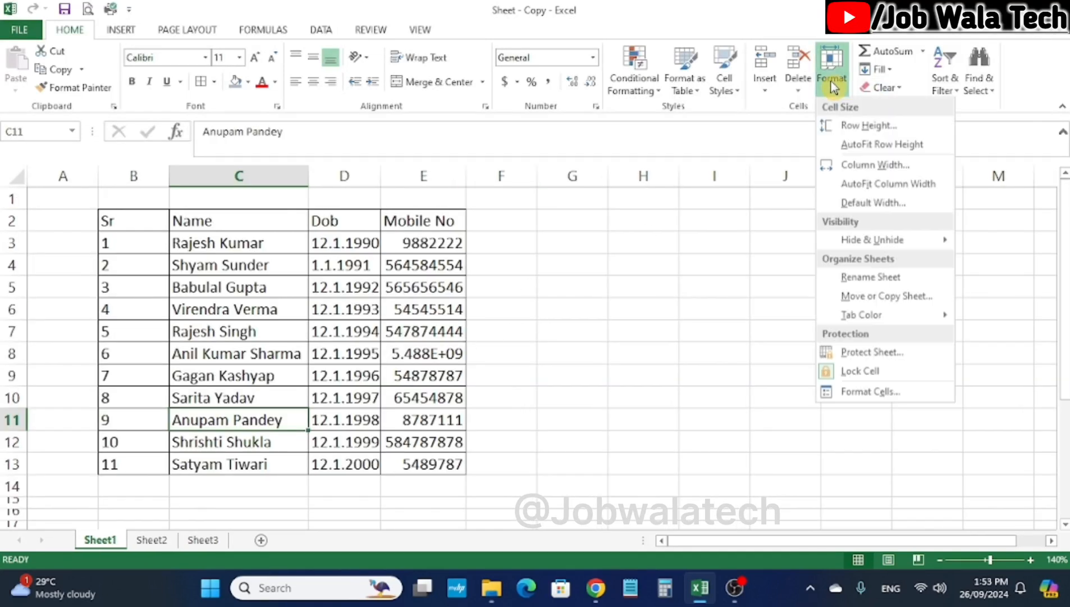
{"action": "left_click", "coordinate": [690, 400]}
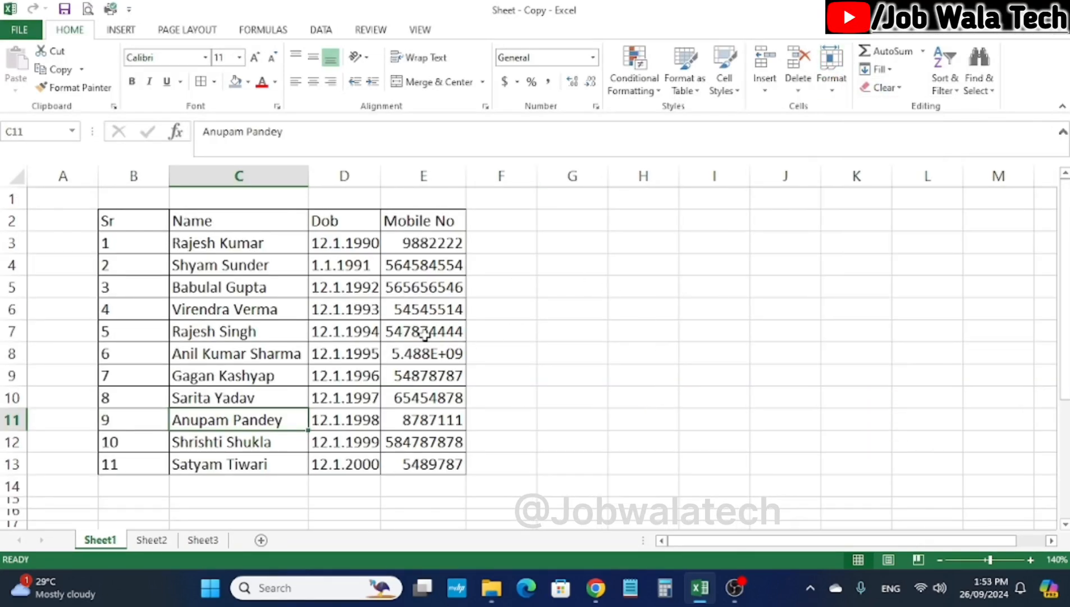
{"action": "right_click", "coordinate": [108, 548]}
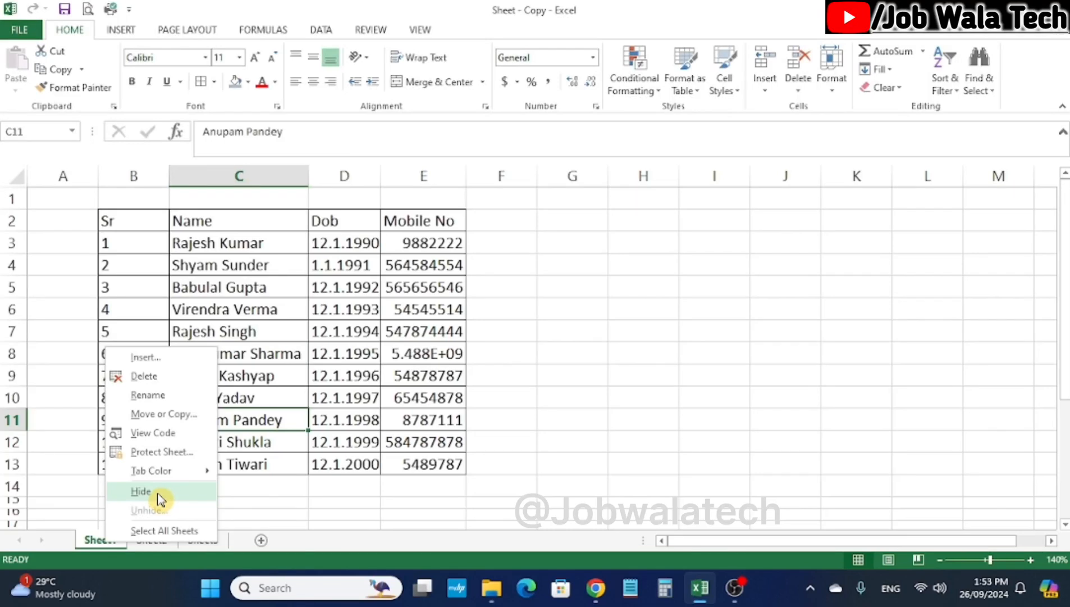
{"action": "left_click", "coordinate": [308, 396]}
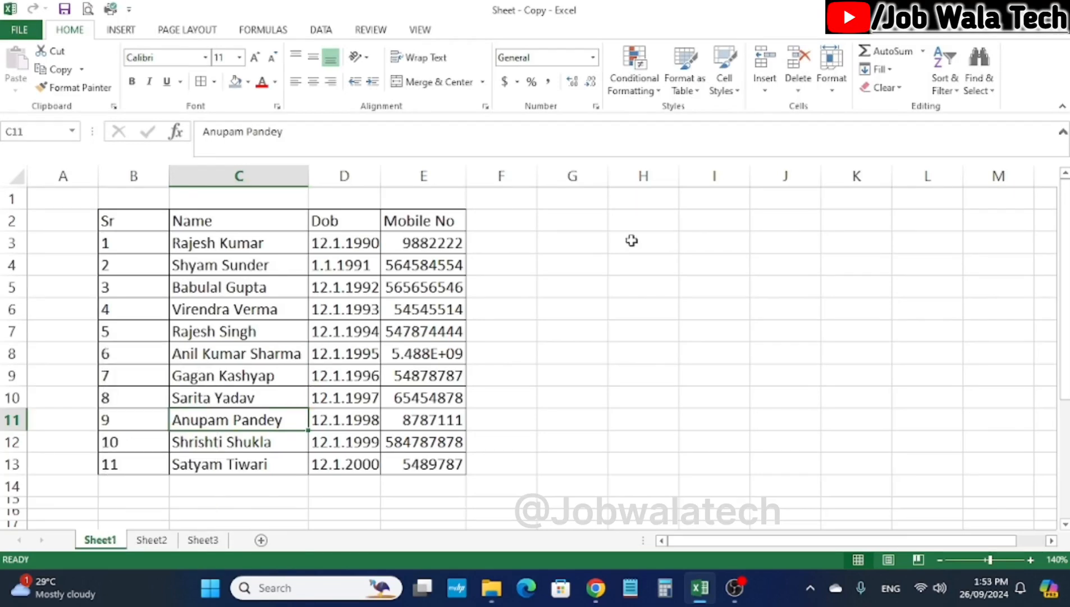
Rename Sheet1 as Emp Data
{"action": "left_click", "coordinate": [831, 78]}
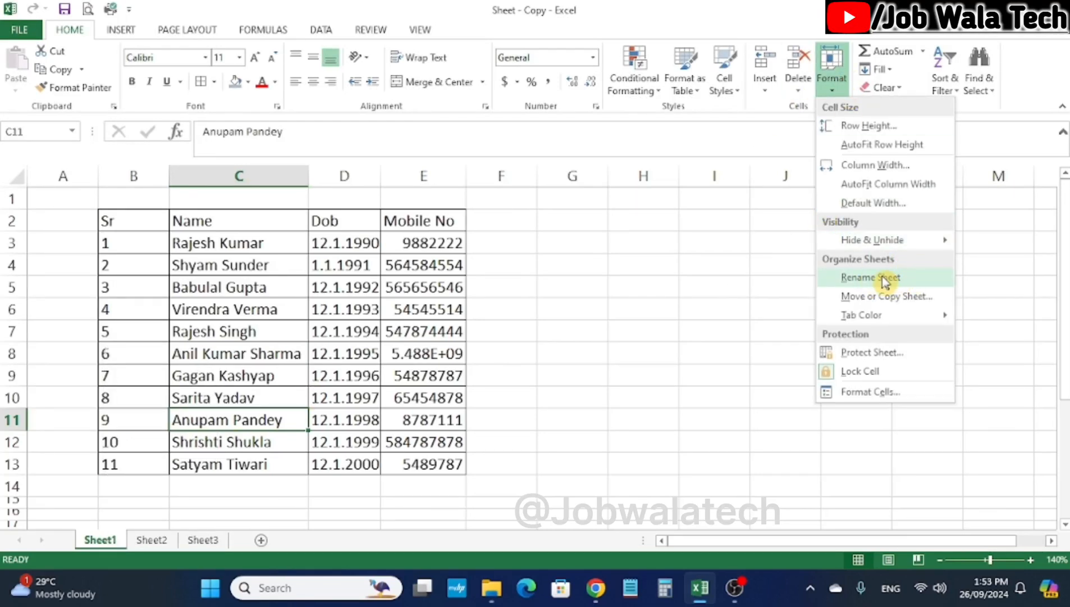
{"action": "left_click", "coordinate": [642, 287]}
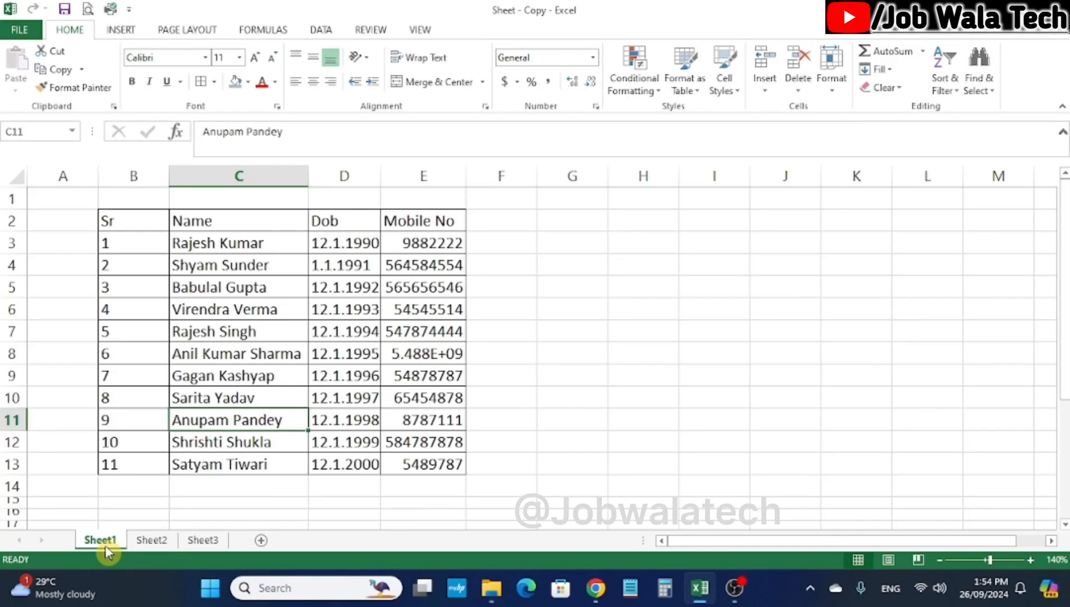
{"action": "left_click", "coordinate": [831, 78]}
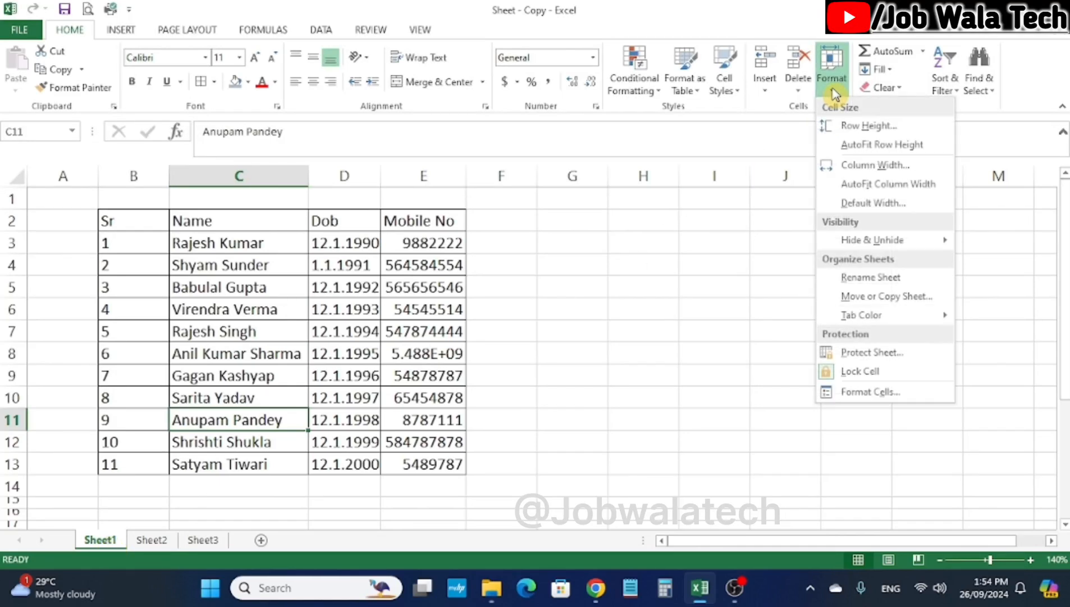
{"action": "left_click", "coordinate": [886, 277]}
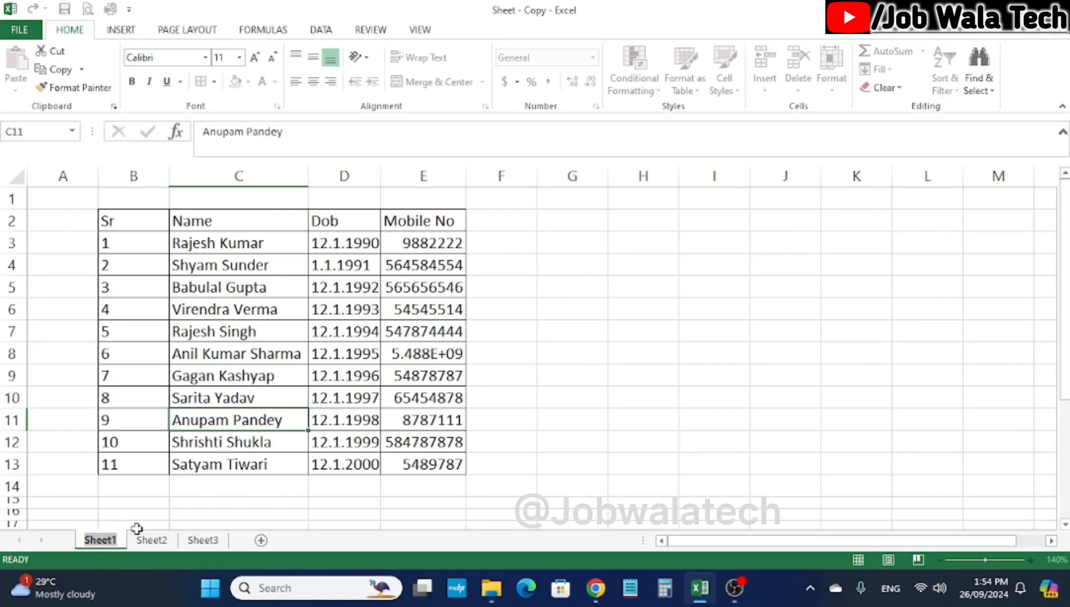
{"action": "type", "text": "Emp"}
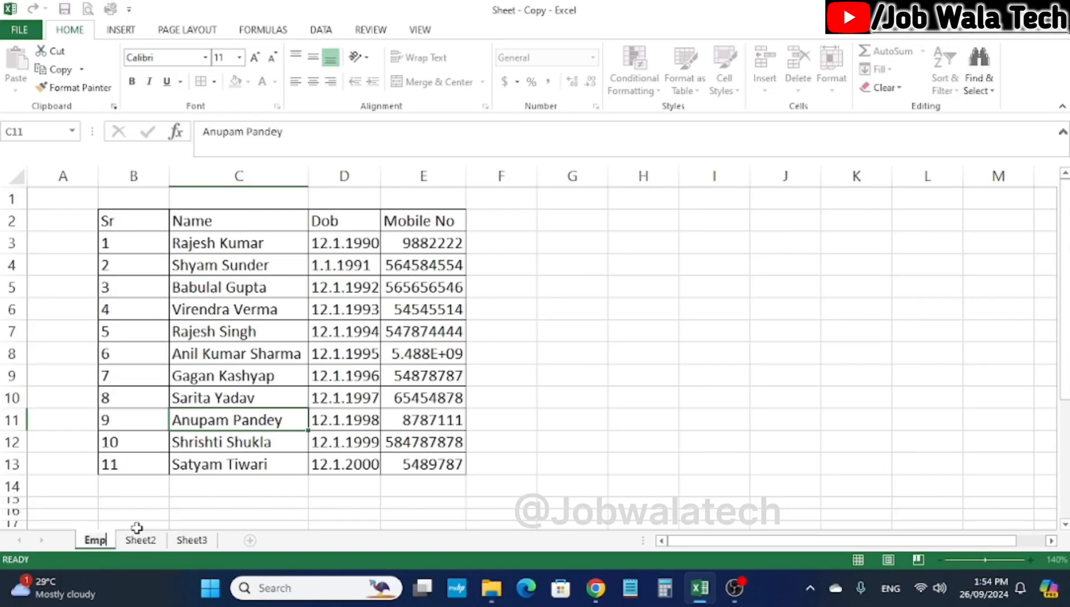
{"action": "type", "text": " Data"}
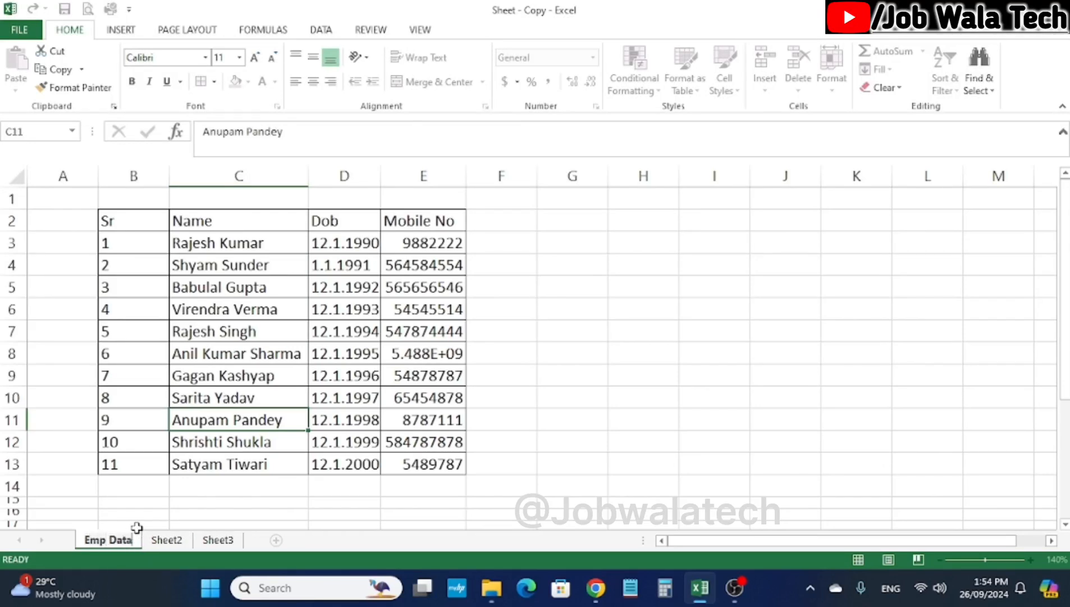
{"action": "left_click", "coordinate": [129, 499]}
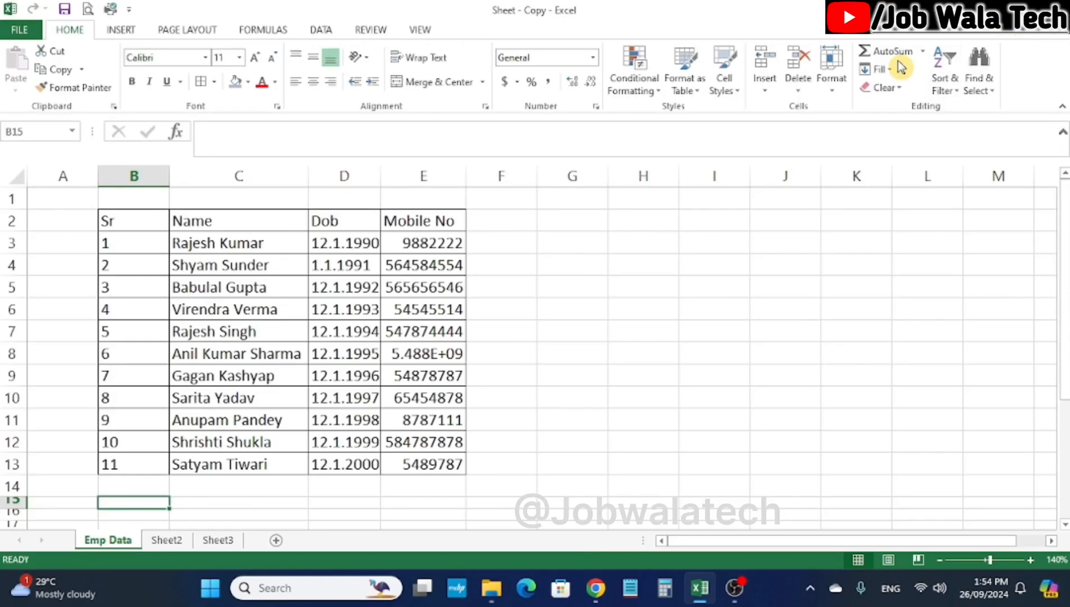
Rename Sheet2 as Abcd
{"action": "left_click", "coordinate": [177, 540]}
{"action": "left_click", "coordinate": [833, 96]}
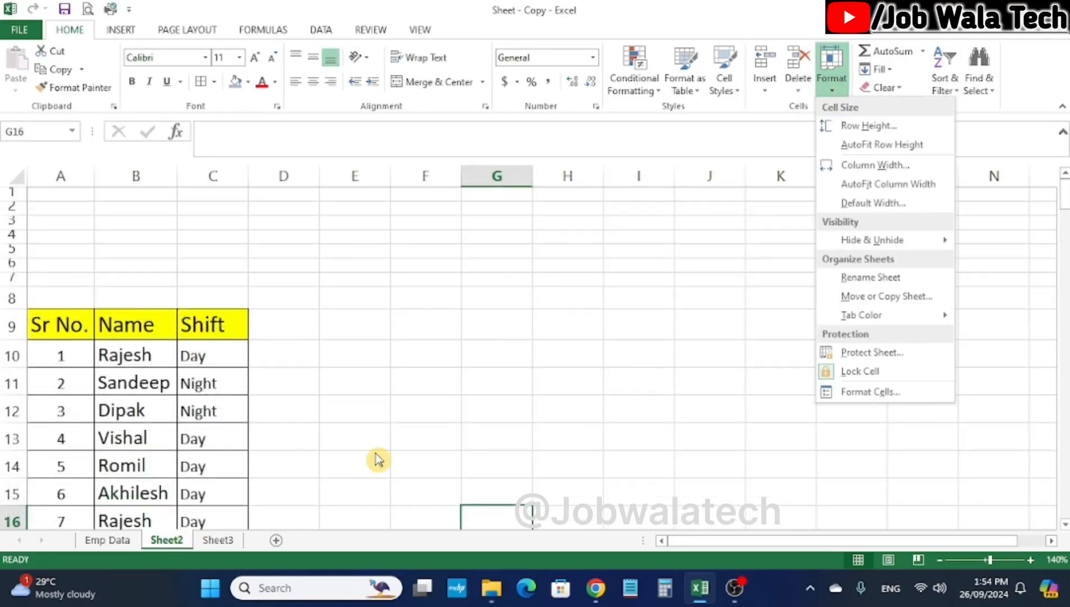
{"action": "right_click", "coordinate": [165, 540]}
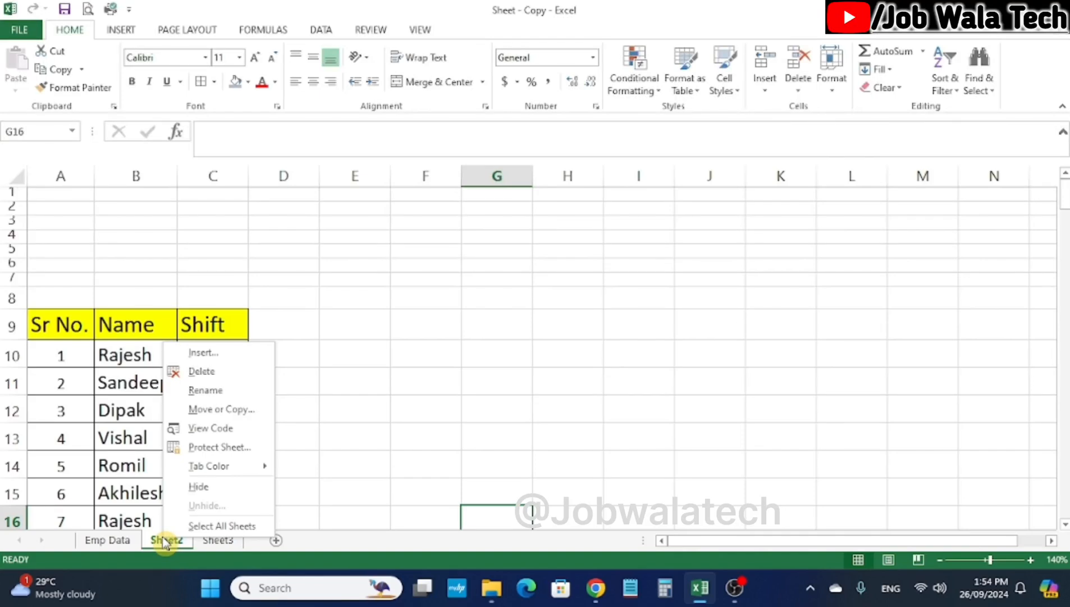
{"action": "left_click", "coordinate": [225, 391]}
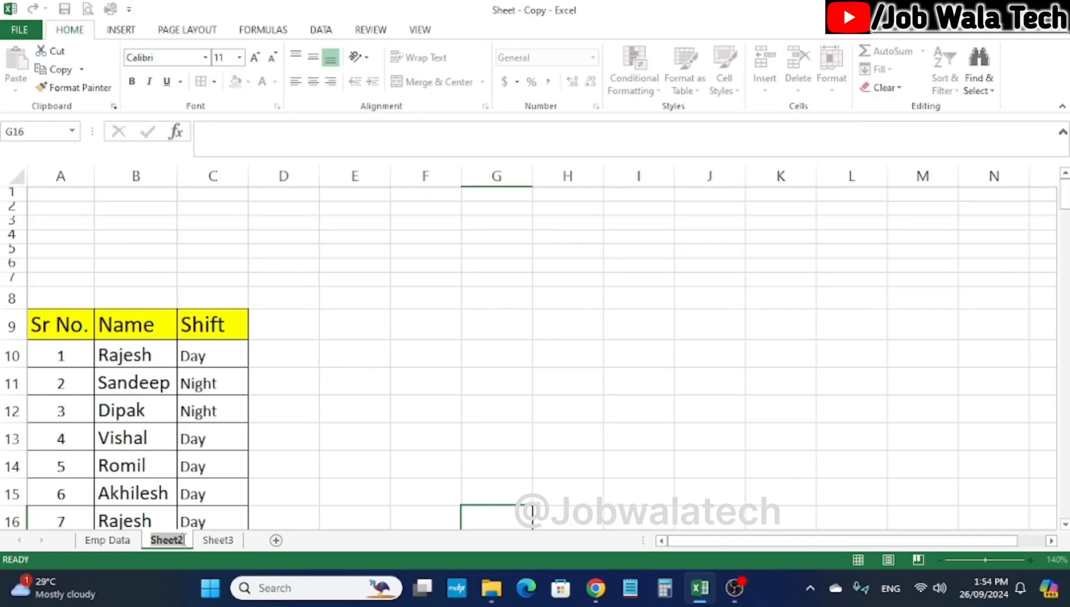
{"action": "type", "text": "Abcd"}
{"action": "key", "text": "Return"}
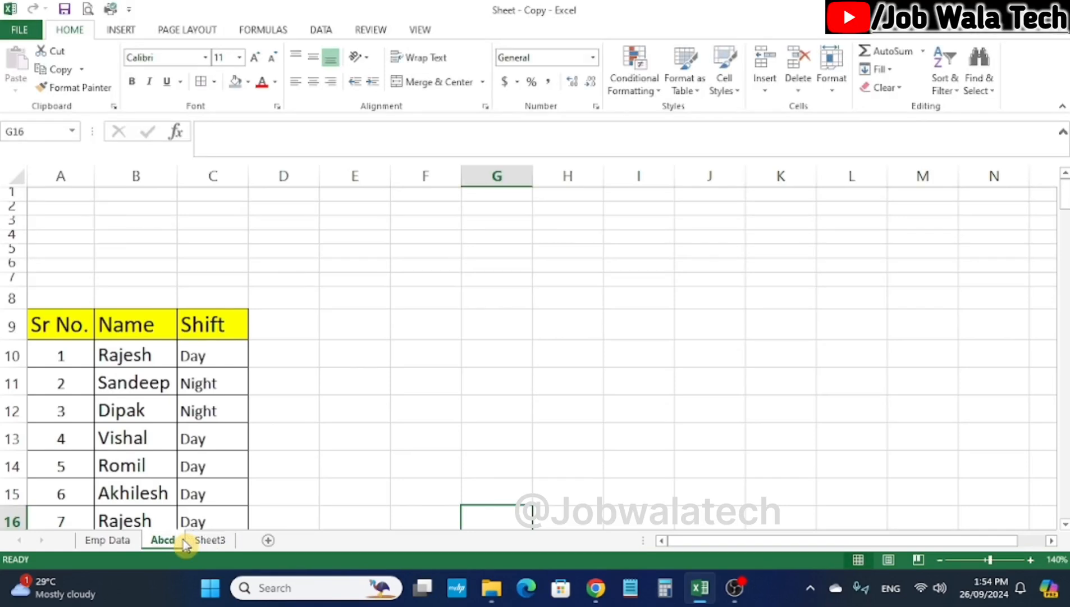
{"action": "left_click", "coordinate": [509, 352]}
Move the Emp Data sheet before Sheet3 in the same workbook, without creating a copy
{"action": "left_click", "coordinate": [130, 542]}
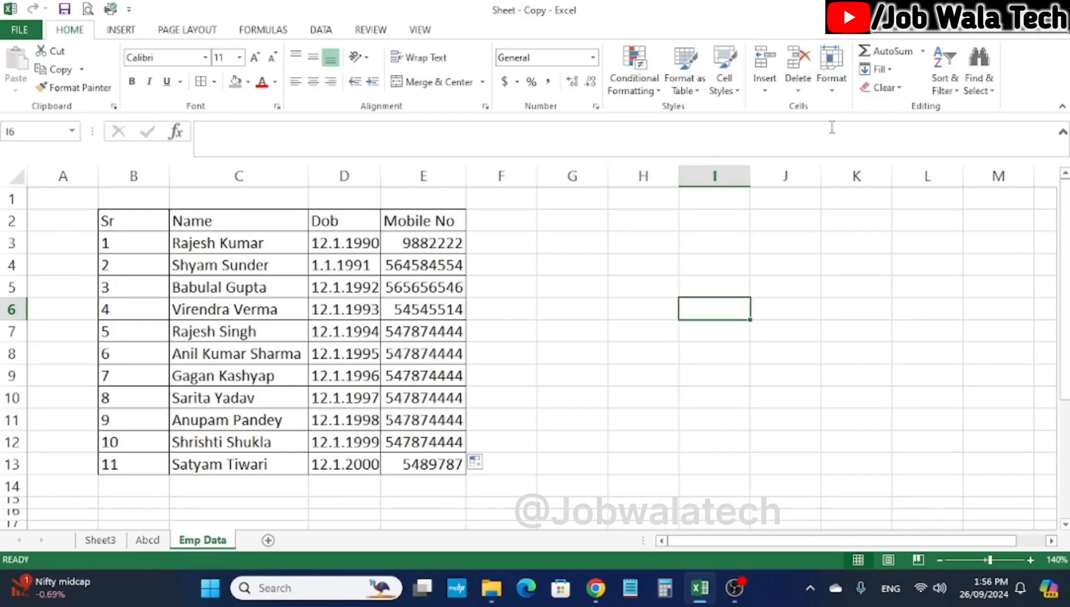
{"action": "left_click", "coordinate": [832, 67]}
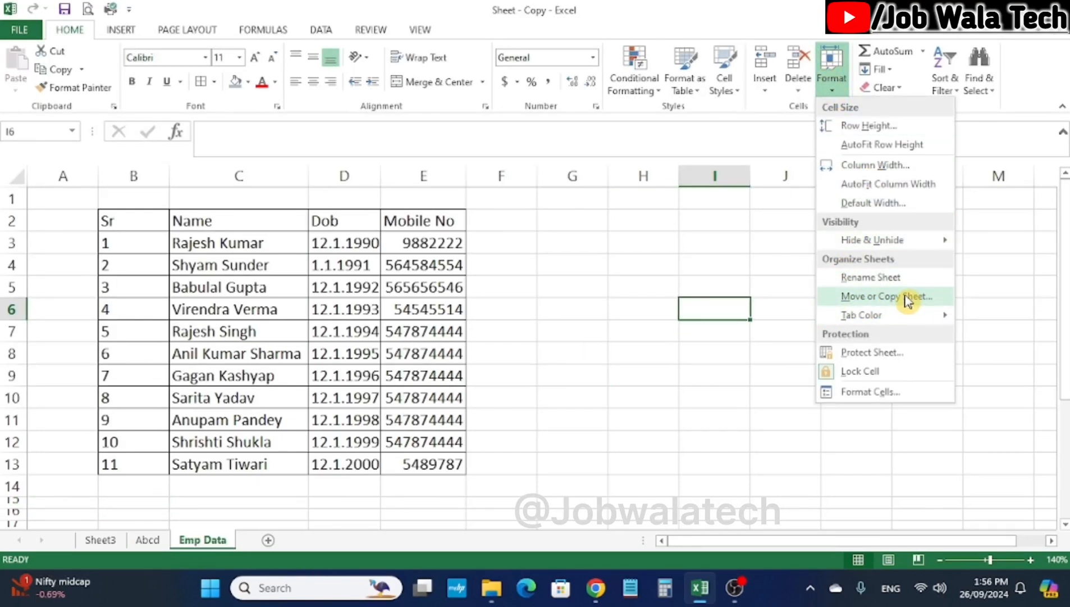
{"action": "left_click", "coordinate": [488, 400]}
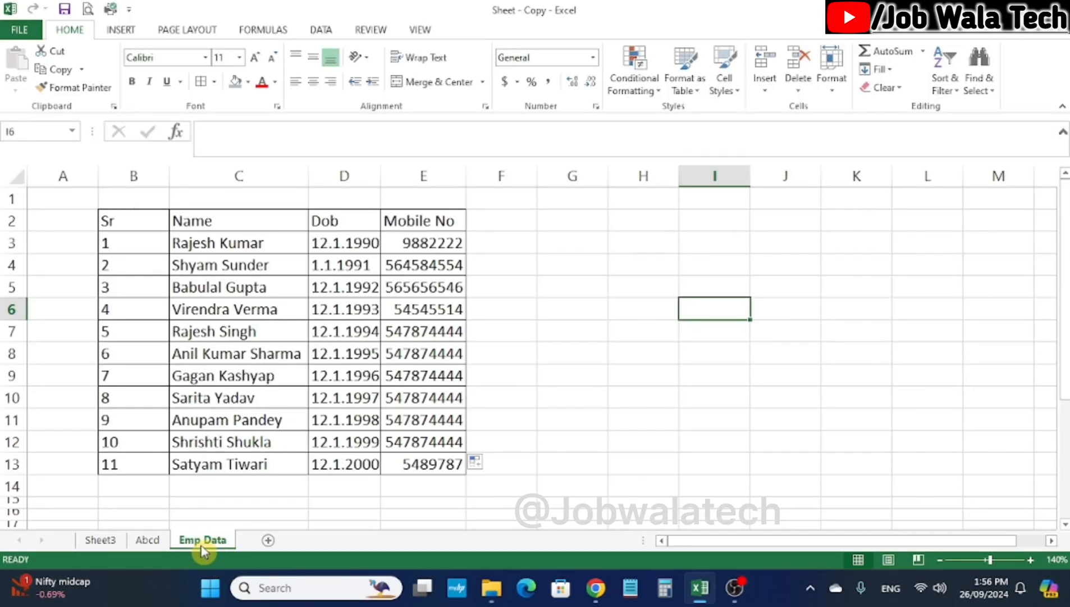
{"action": "left_click", "coordinate": [832, 96]}
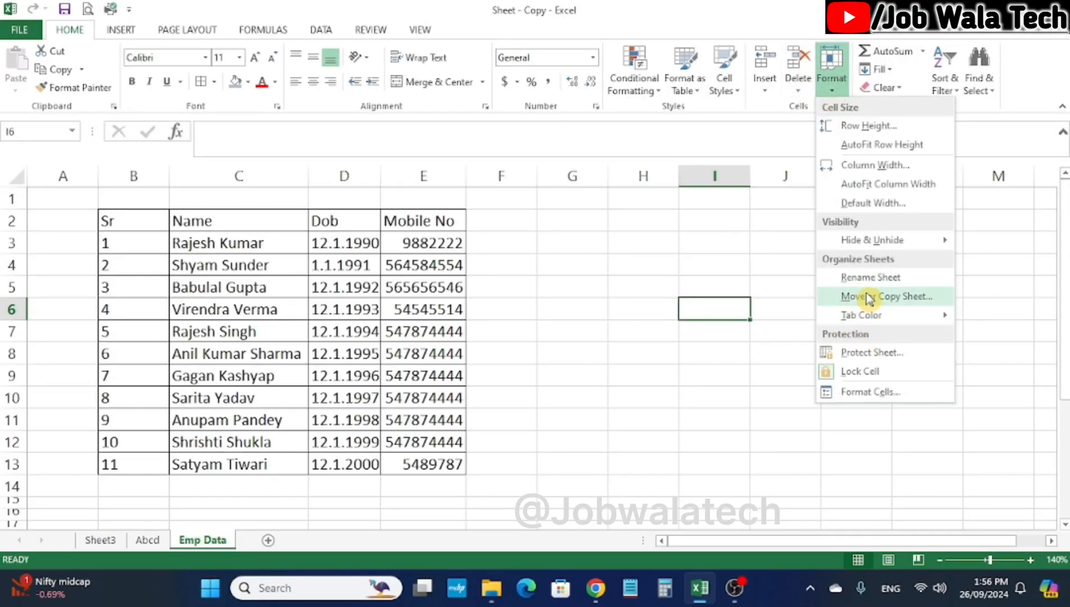
{"action": "left_click", "coordinate": [924, 303]}
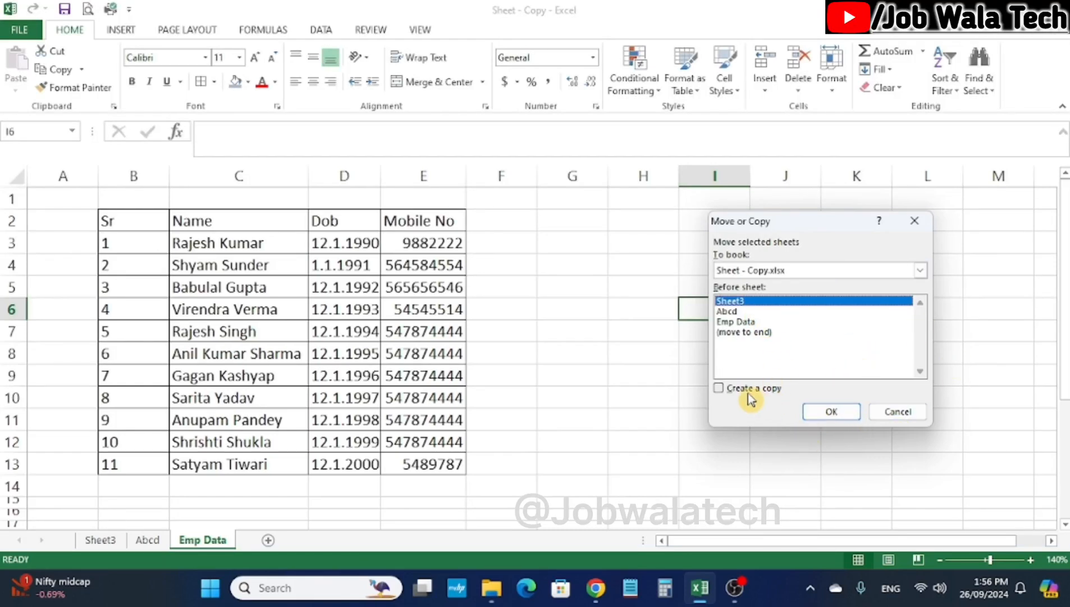
{"action": "left_click", "coordinate": [831, 412]}
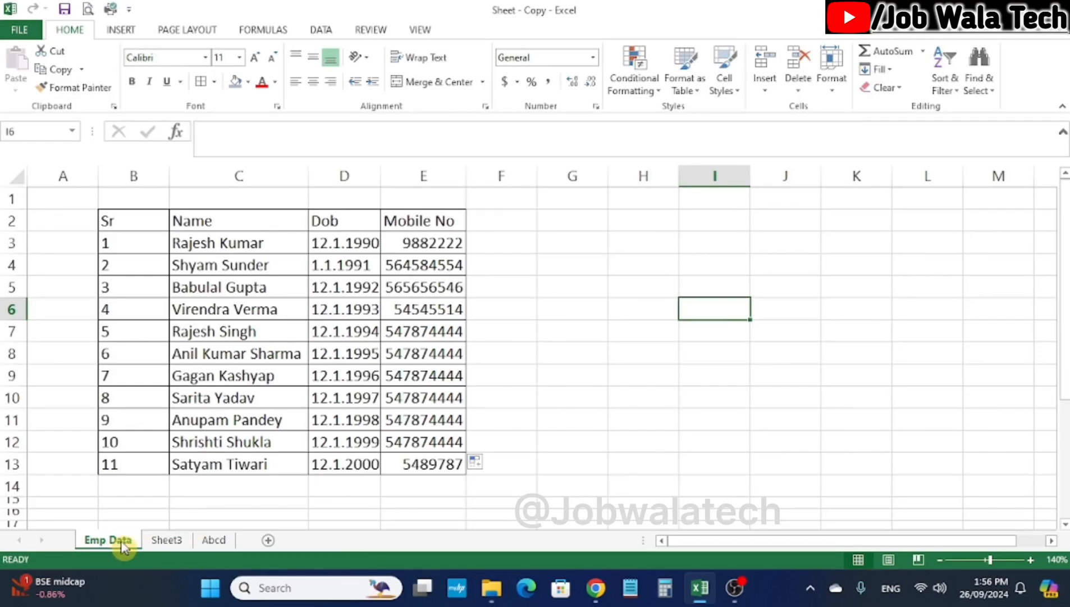
{"action": "left_click_drag", "start_coordinate": [281, 486], "coordinate": [400, 440]}
{"action": "left_click", "coordinate": [640, 353]}
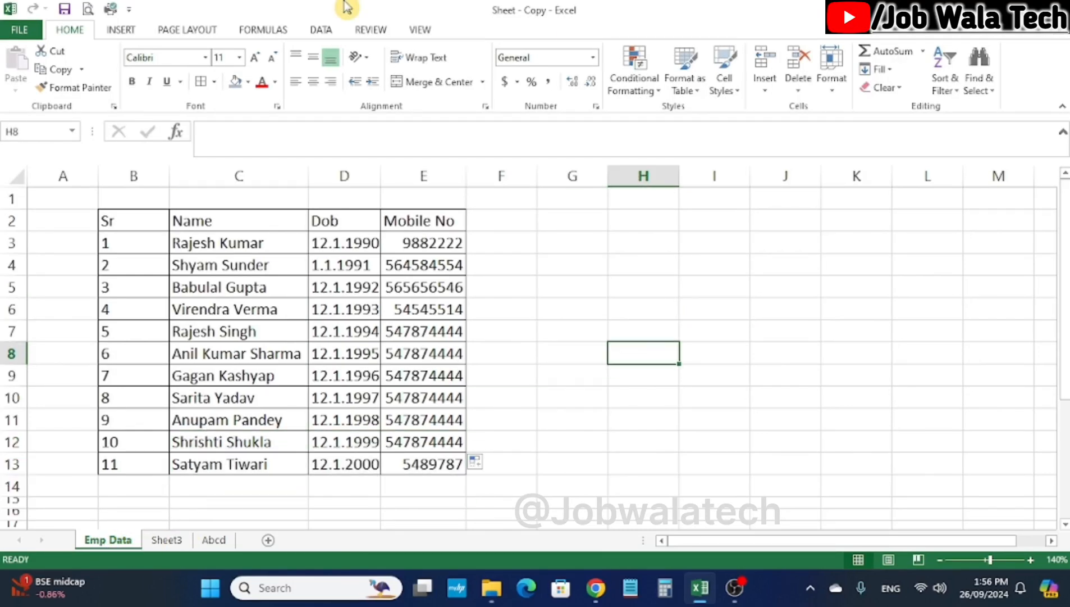
Create a copy of the Abcd sheet and place it before Emp Data in the same workbook
{"action": "left_click", "coordinate": [214, 540]}
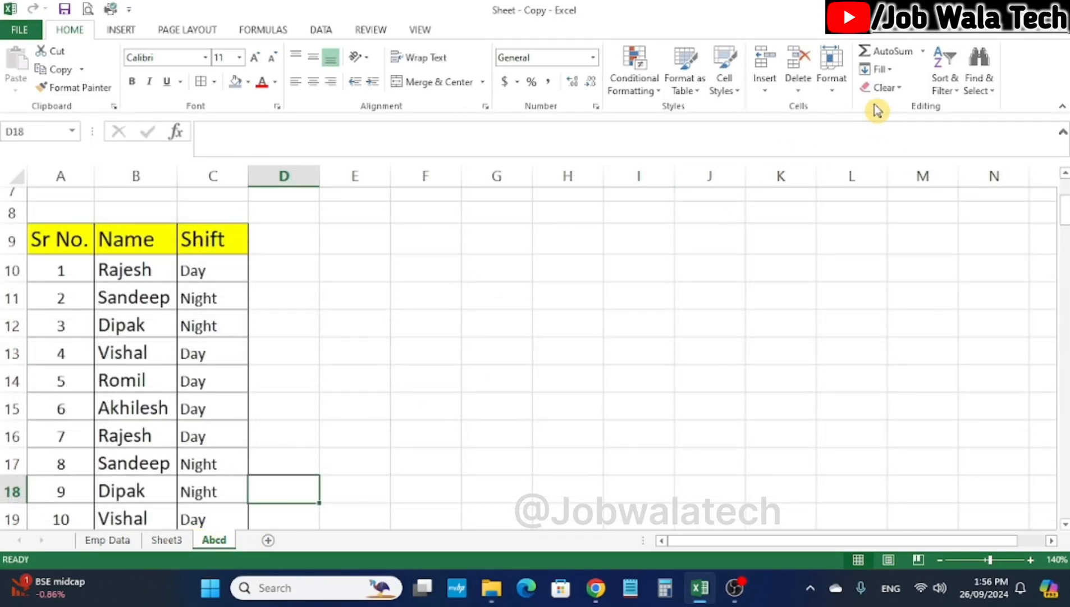
{"action": "left_click", "coordinate": [833, 79]}
{"action": "left_click", "coordinate": [886, 296]}
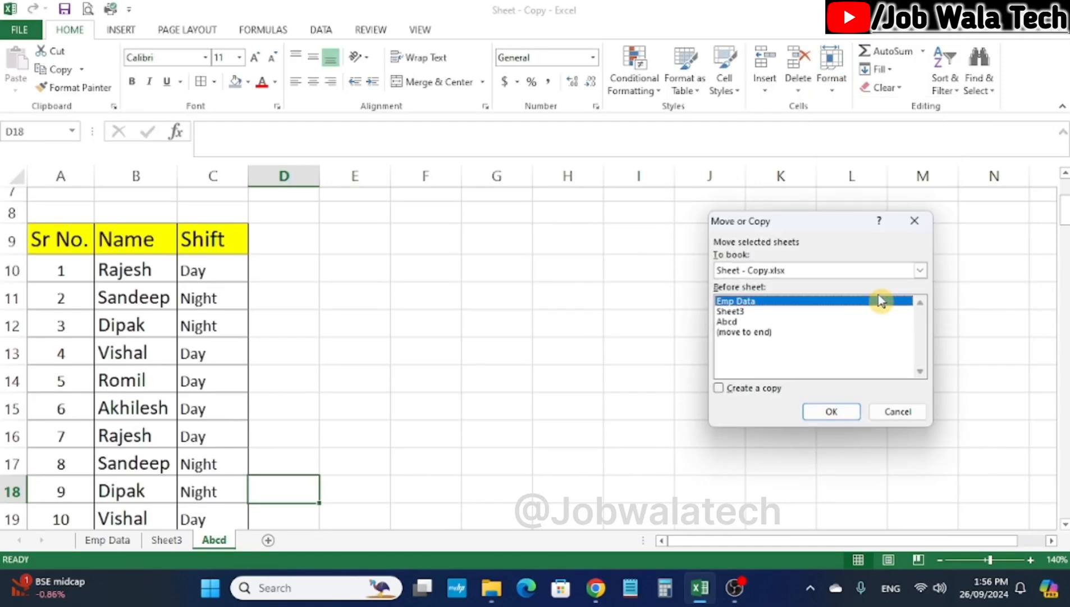
{"action": "left_click", "coordinate": [719, 388]}
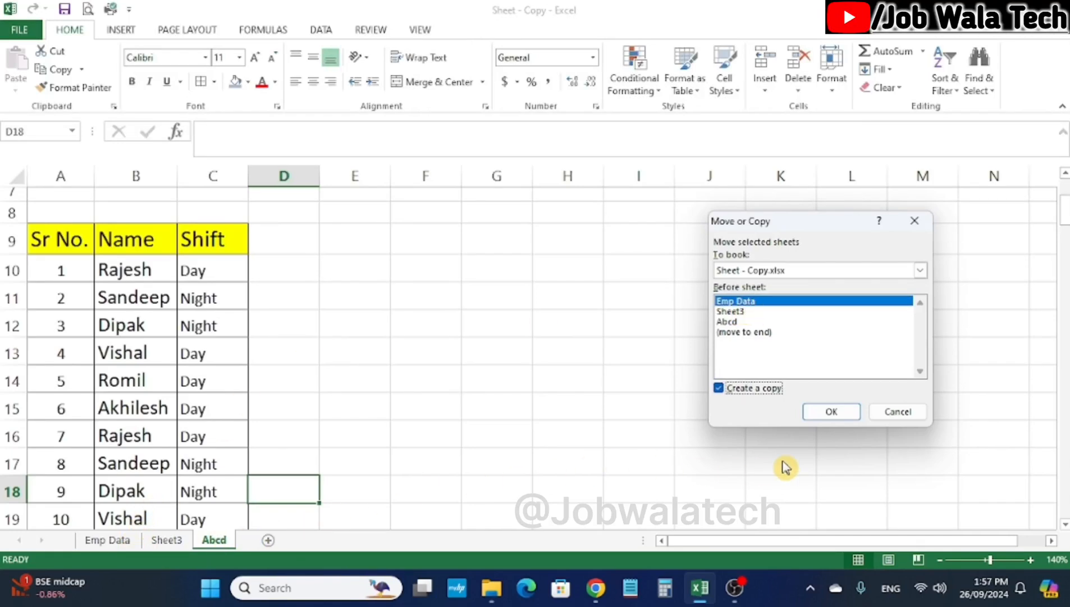
{"action": "left_click", "coordinate": [848, 416]}
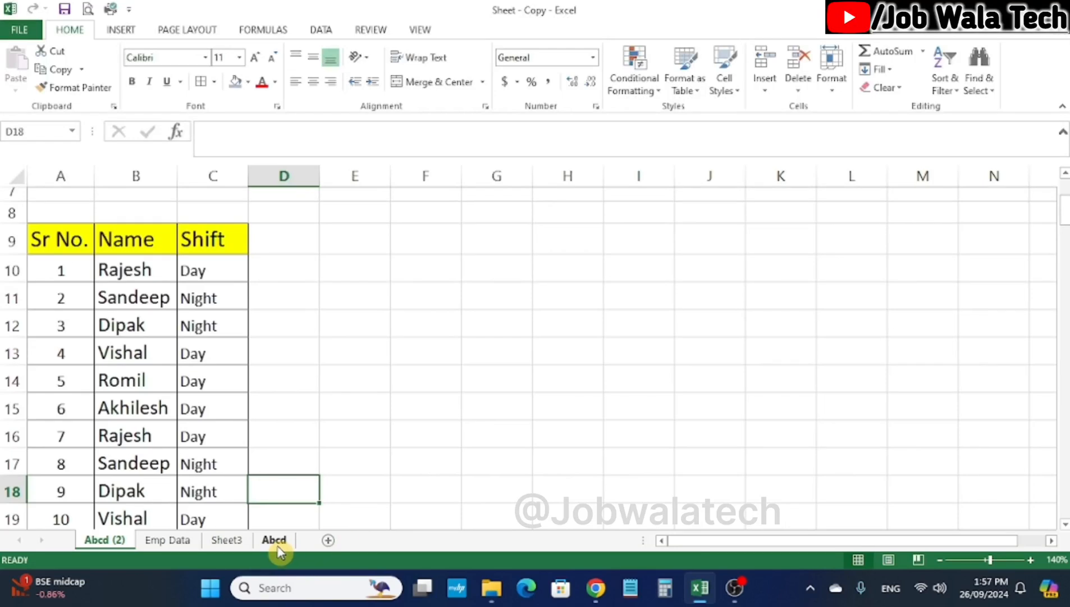
Reorder the sheets directly: move Emp Data behind Sheet3, Sheet3 to the end, and the copied sheet Abcd (2) behind all others
{"action": "left_click", "coordinate": [831, 79]}
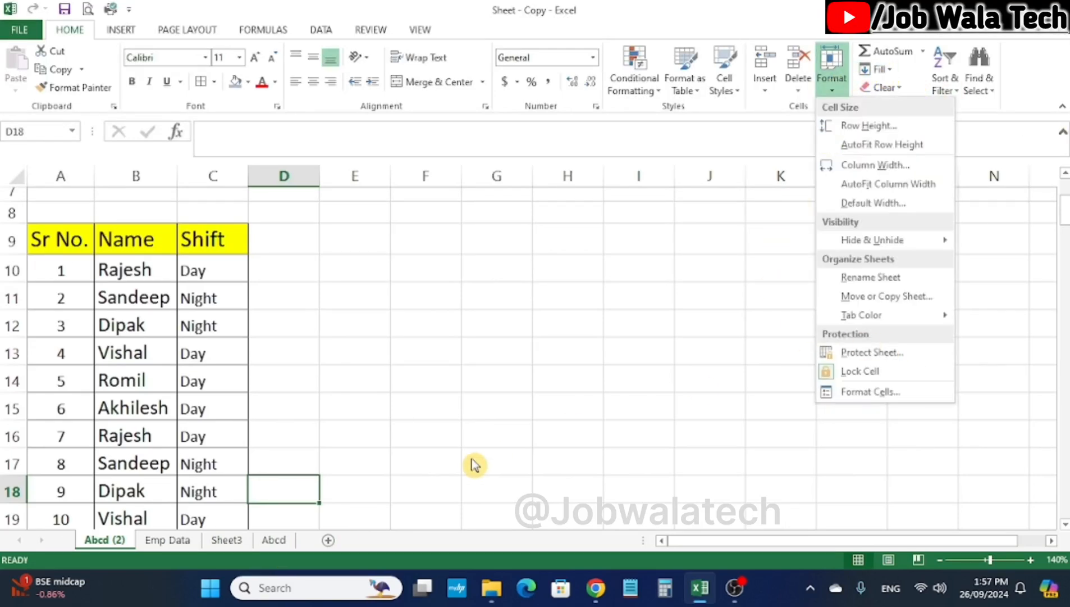
{"action": "left_click", "coordinate": [111, 546]}
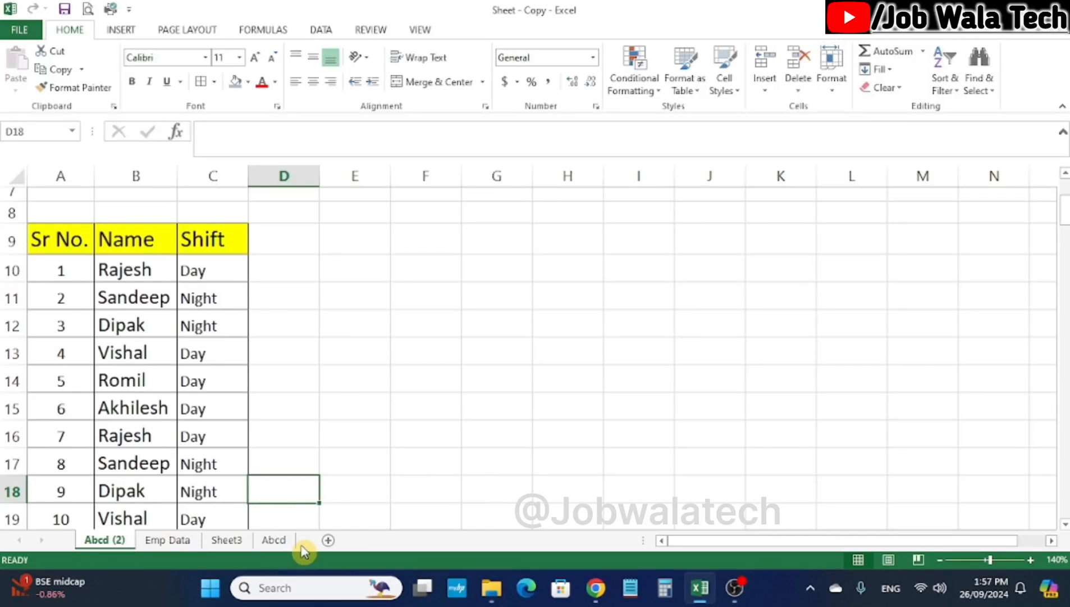
{"action": "left_click", "coordinate": [166, 540]}
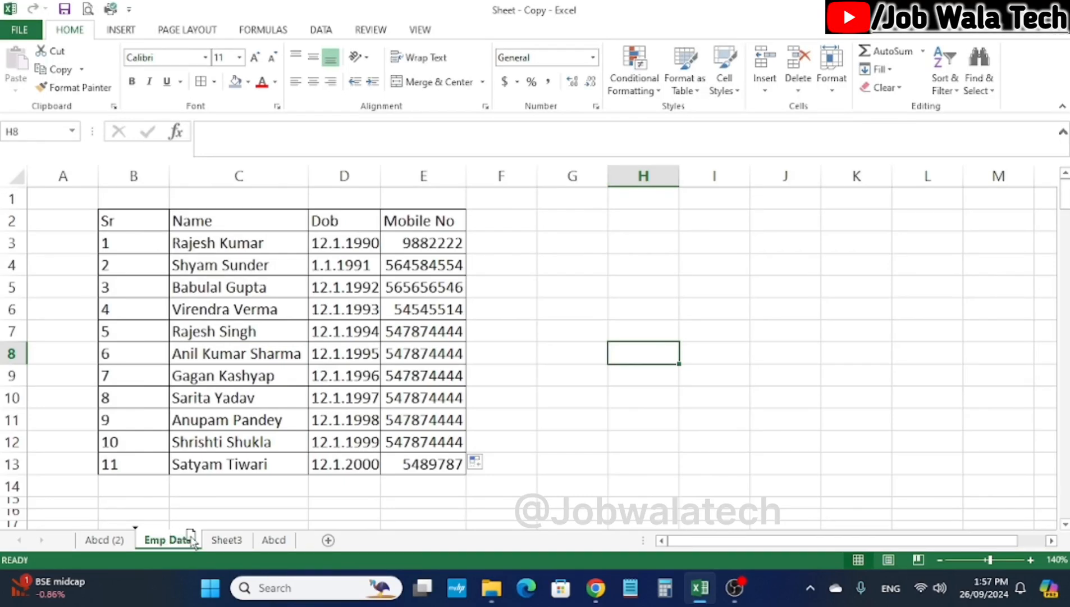
{"action": "left_click_drag", "start_coordinate": [246, 538], "coordinate": [295, 545]}
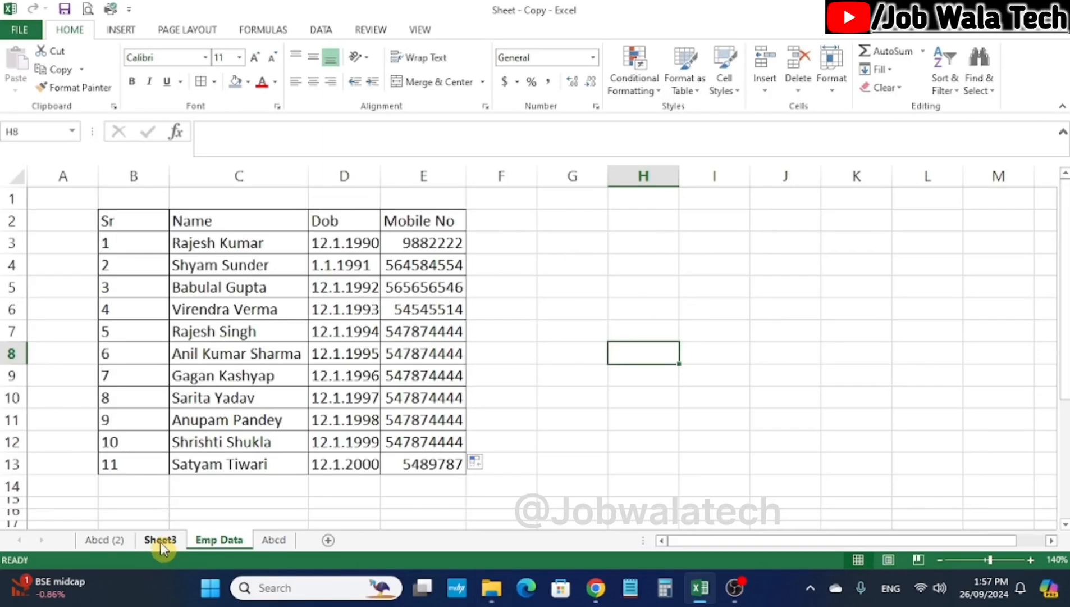
{"action": "mouse_move", "coordinate": [161, 548]}
{"action": "left_mouse_down"}
{"action": "mouse_move", "coordinate": [251, 531]}
{"action": "mouse_move", "coordinate": [296, 548]}
{"action": "left_mouse_up"}
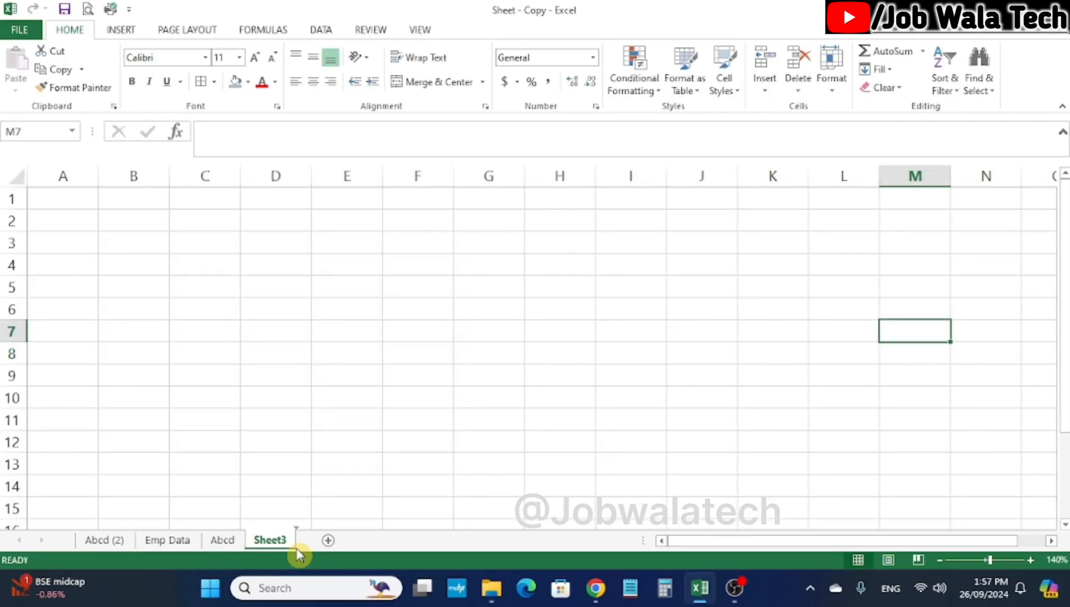
{"action": "left_click", "coordinate": [104, 542]}
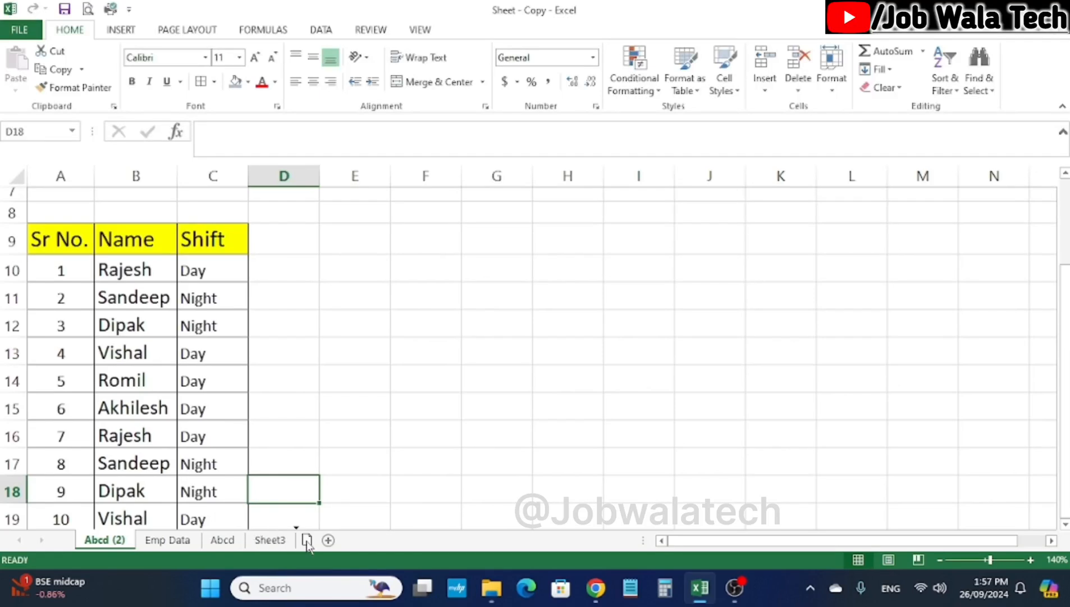
{"action": "left_click_drag", "start_coordinate": [308, 543], "coordinate": [306, 546]}
{"action": "left_click", "coordinate": [395, 428]}
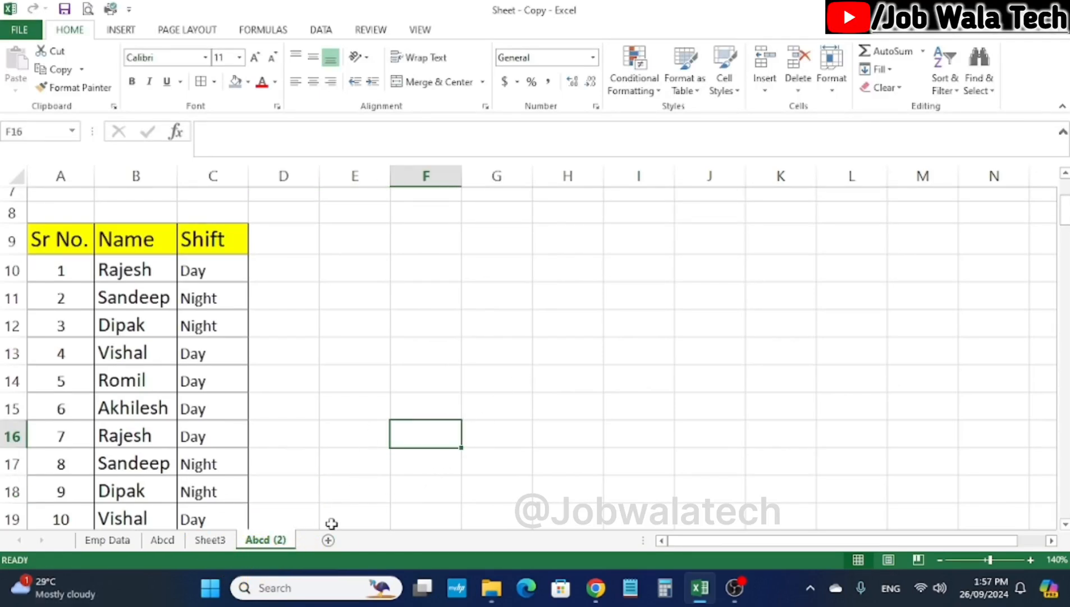
Look through the tab color options for the Abcd (2) sheet without applying one
{"action": "left_click", "coordinate": [834, 79]}
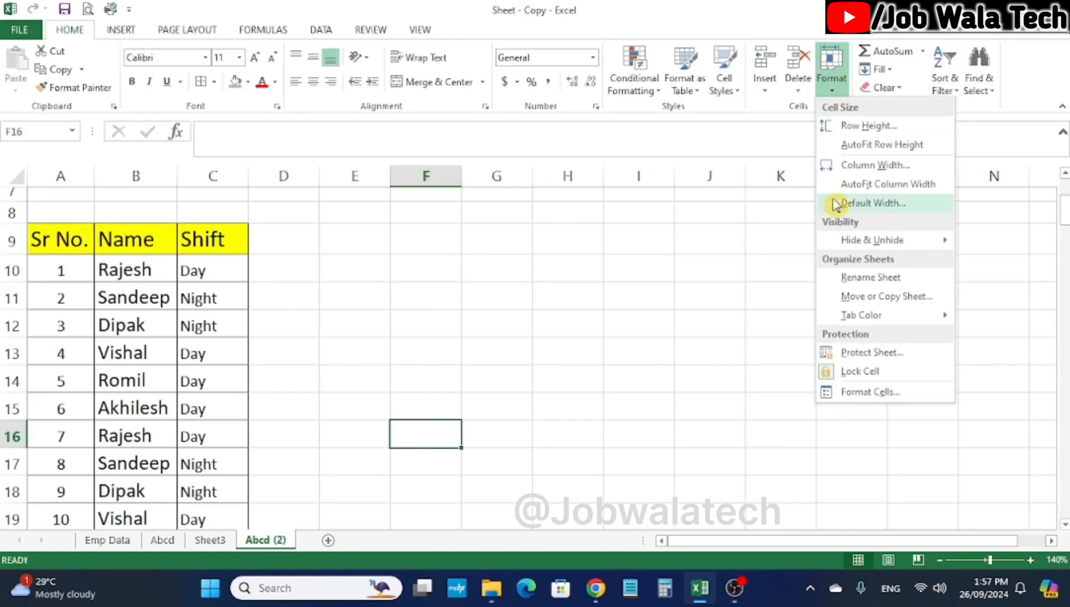
{"action": "mouse_move", "coordinate": [889, 315]}
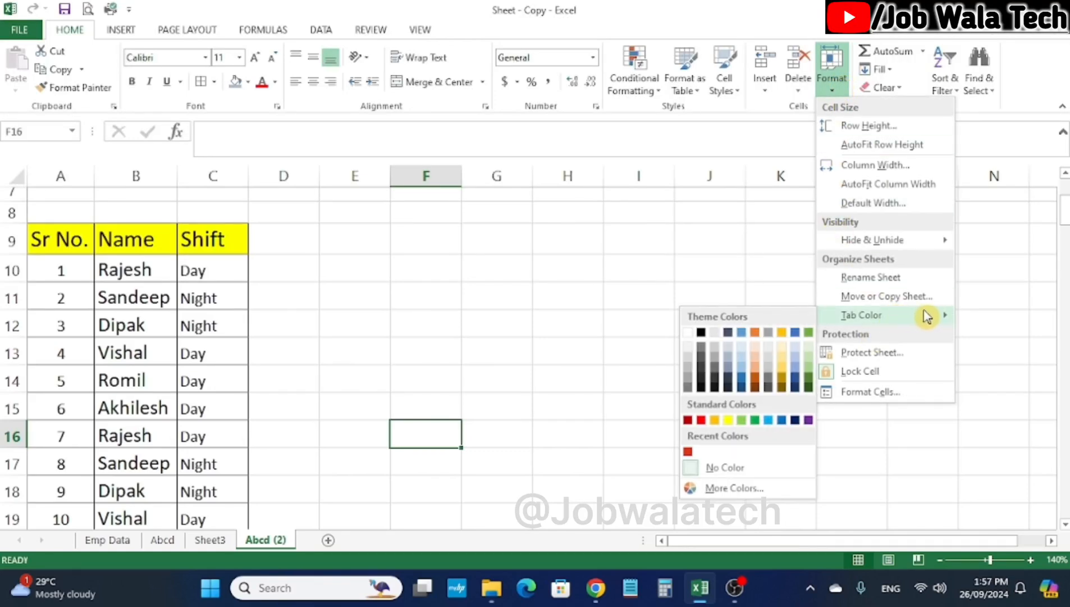
{"action": "left_click", "coordinate": [354, 413]}
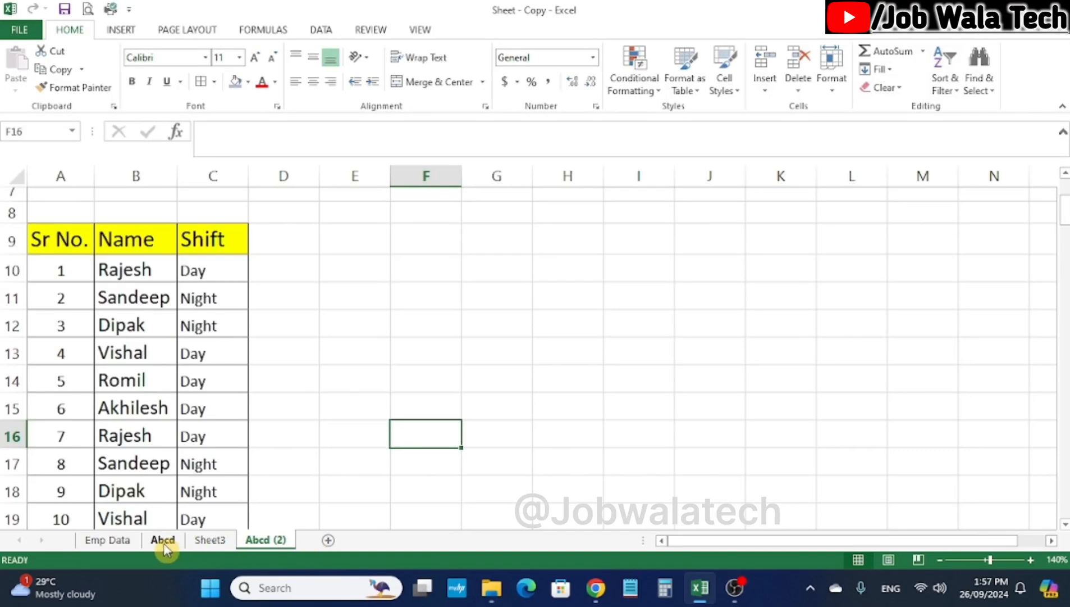
{"action": "left_click", "coordinate": [107, 539]}
{"action": "left_click", "coordinate": [210, 539]}
{"action": "left_click", "coordinate": [264, 539]}
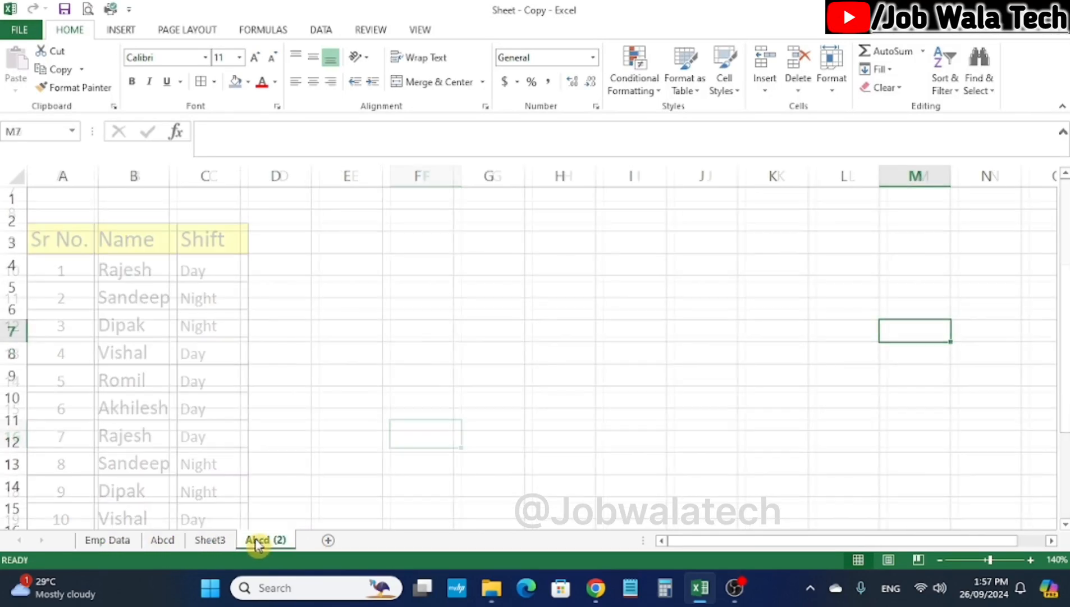
{"action": "right_click", "coordinate": [267, 543]}
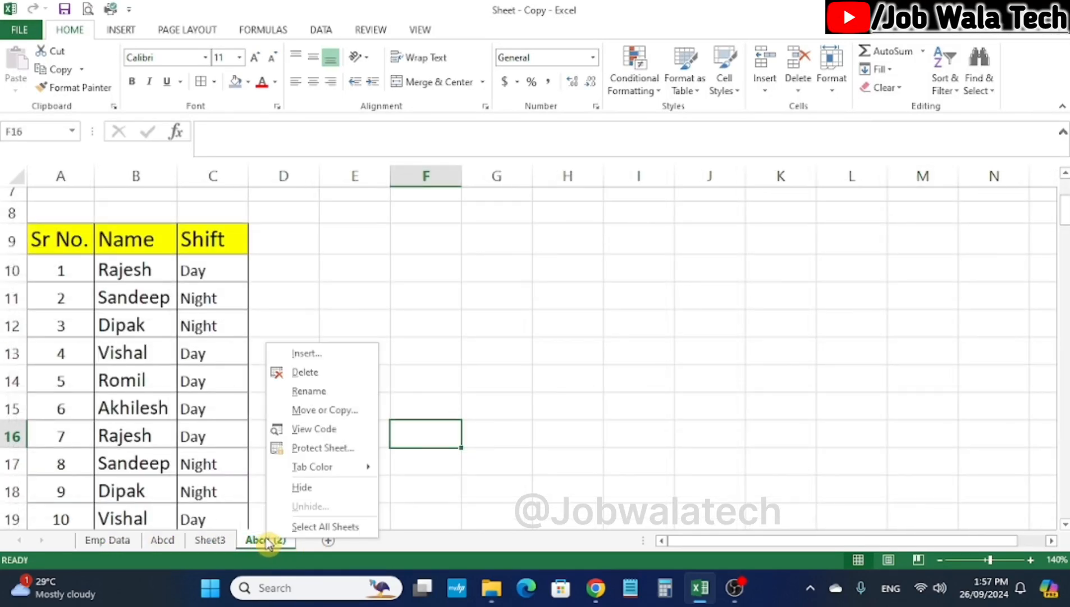
{"action": "mouse_move", "coordinate": [314, 467]}
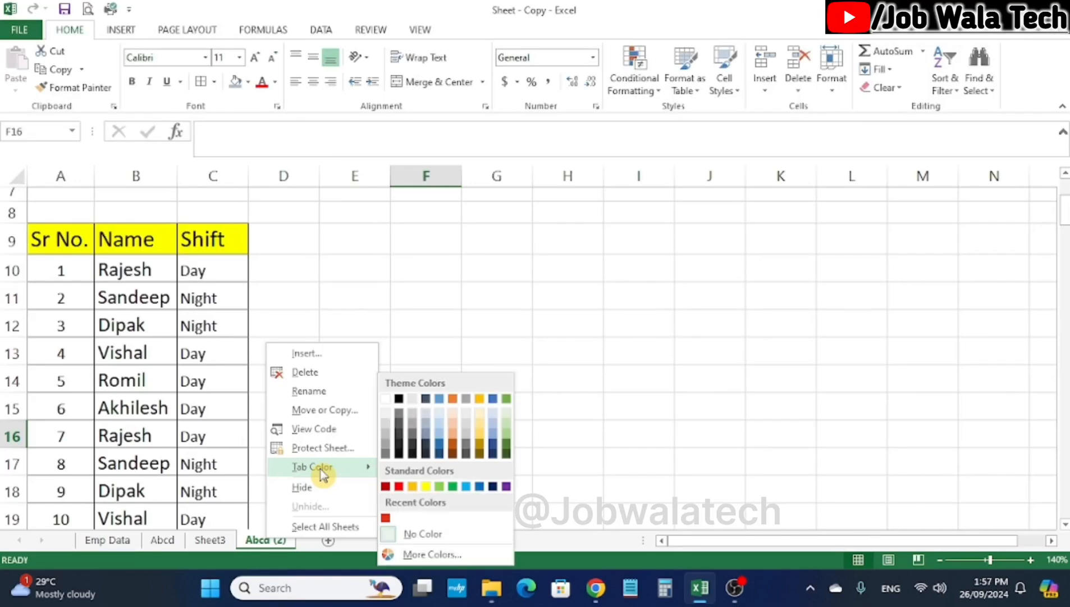
{"action": "left_click", "coordinate": [477, 244]}
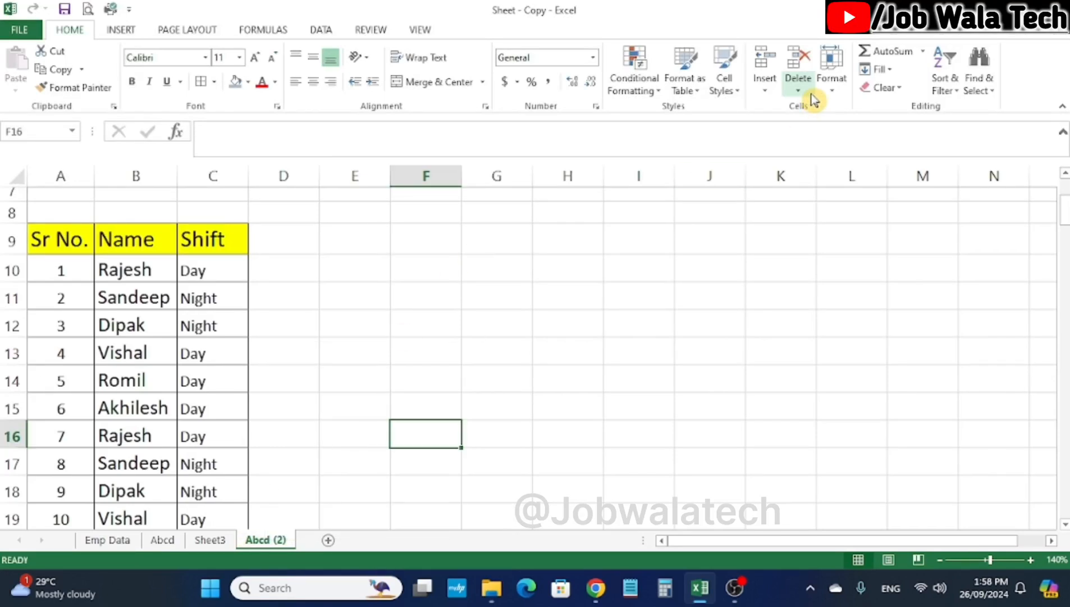
Color the Abcd (2) sheet tab standard red
{"action": "left_click", "coordinate": [827, 91]}
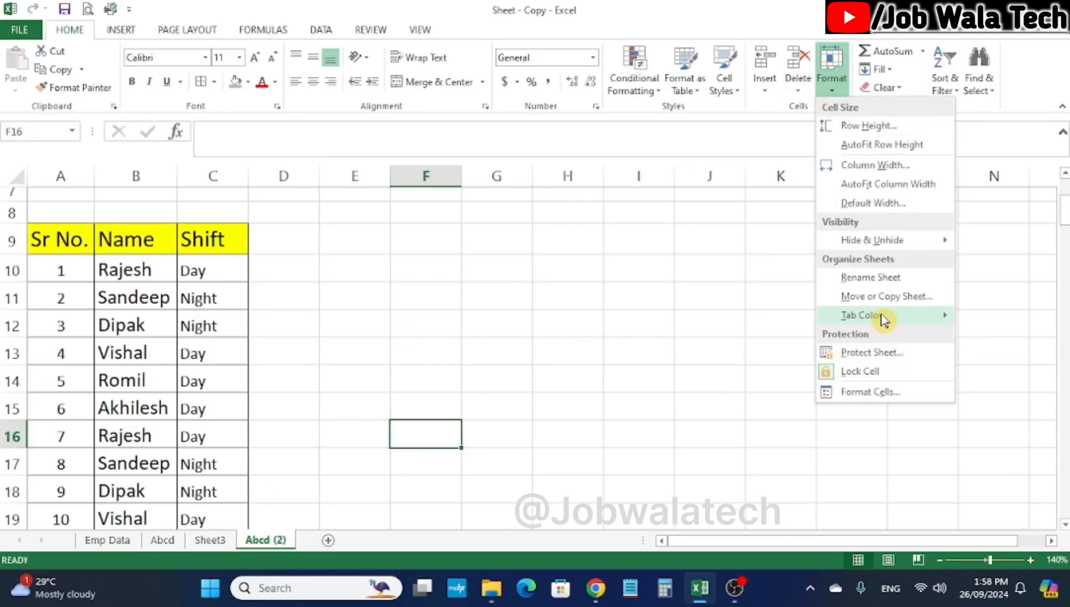
{"action": "mouse_move", "coordinate": [877, 317]}
{"action": "left_click", "coordinate": [702, 419]}
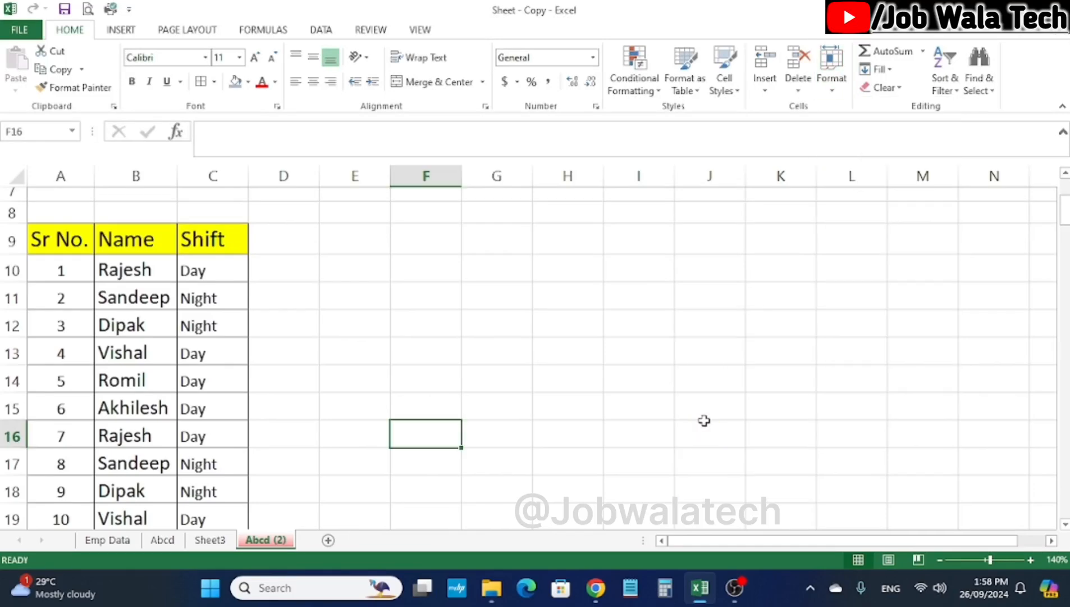
Color the Sheet3 tab standard green
{"action": "left_click", "coordinate": [209, 539]}
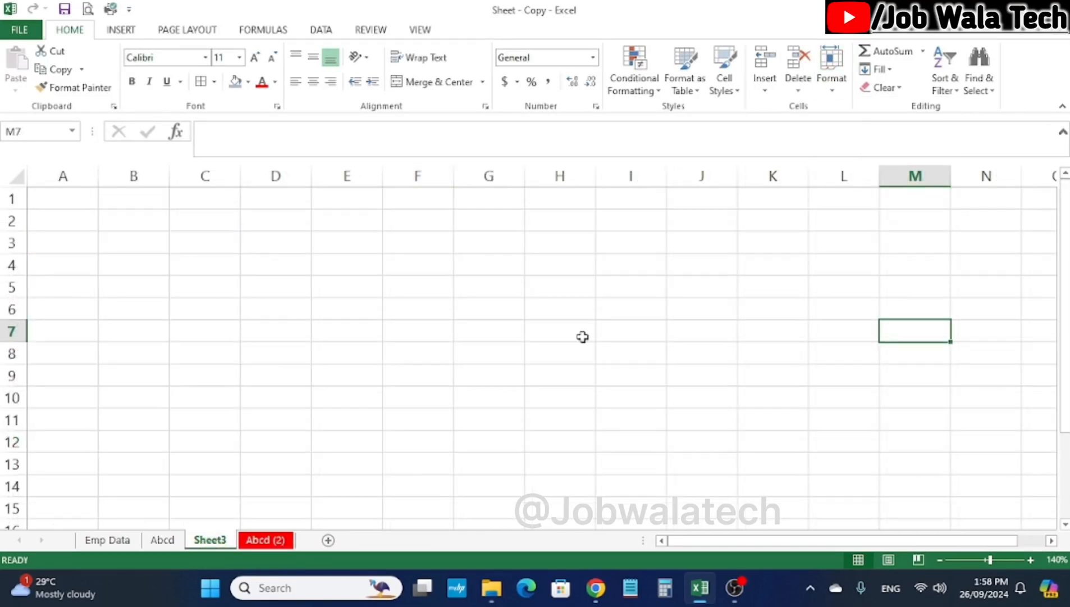
{"action": "left_click", "coordinate": [829, 95]}
{"action": "mouse_move", "coordinate": [911, 316]}
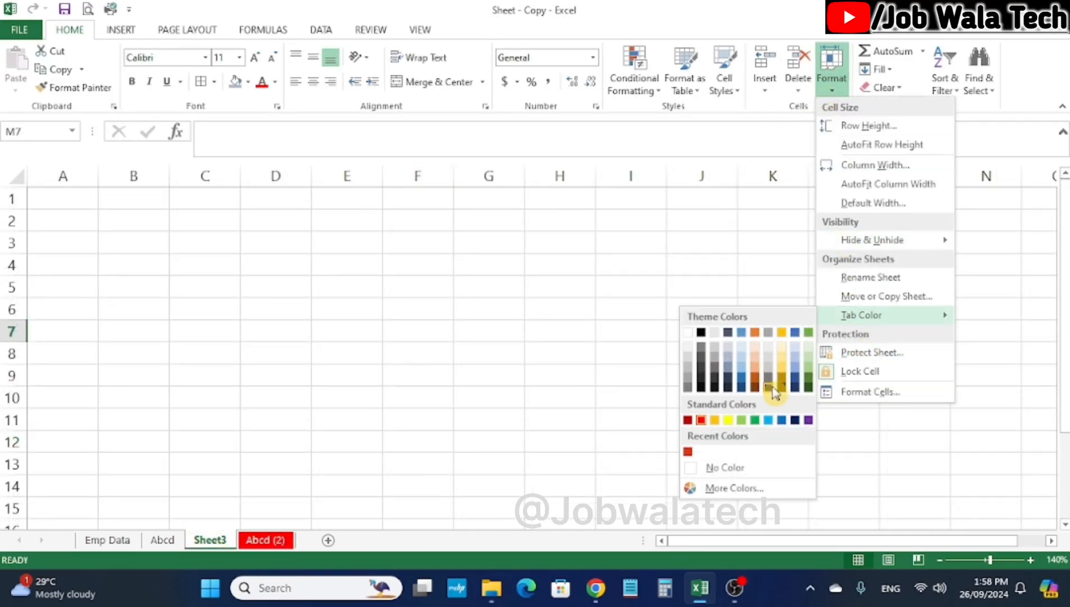
{"action": "left_click", "coordinate": [769, 420]}
{"action": "left_click", "coordinate": [400, 413]}
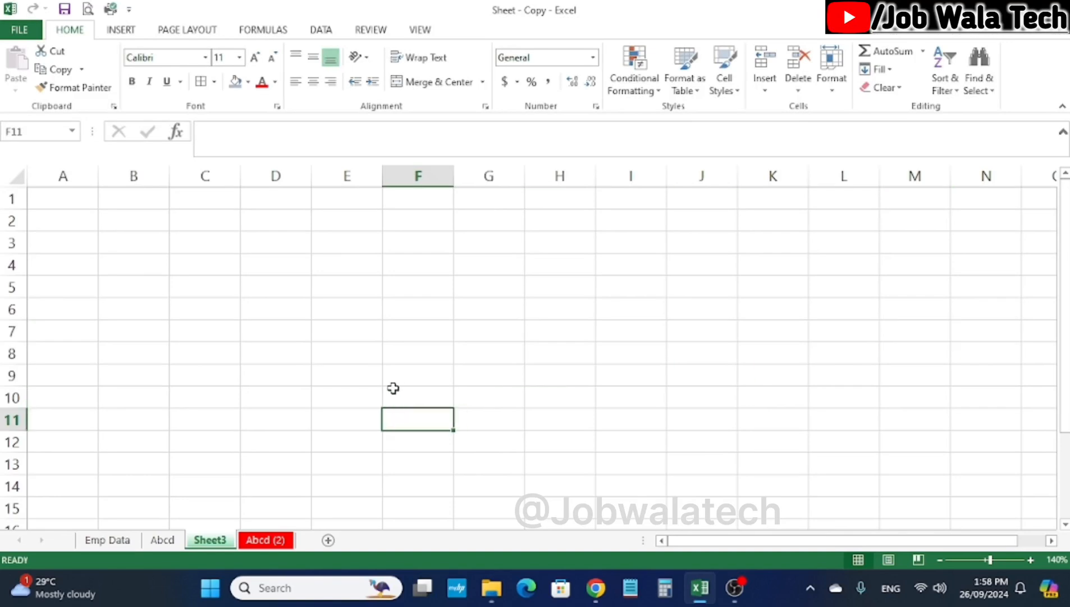
Color the Abcd sheet tab with the gold theme color
{"action": "left_click", "coordinate": [160, 540]}
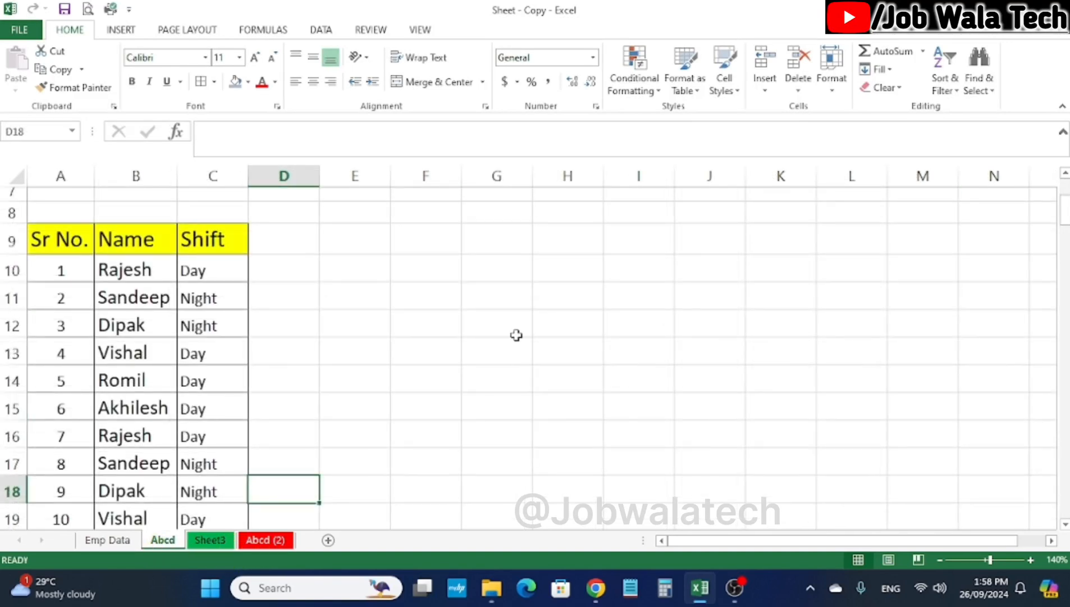
{"action": "right_click", "coordinate": [168, 541]}
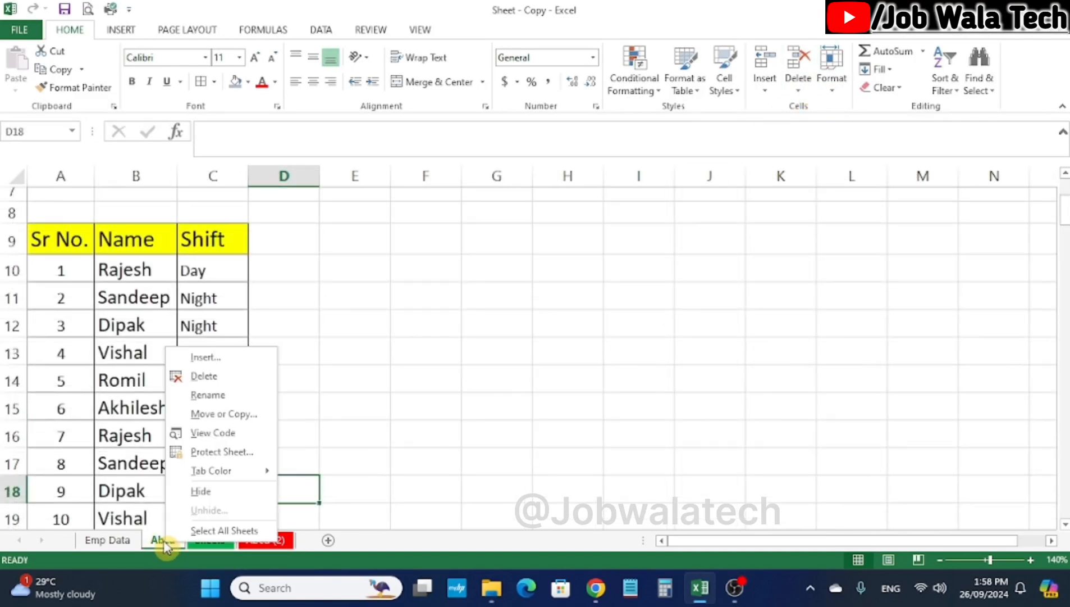
{"action": "mouse_move", "coordinate": [233, 471]}
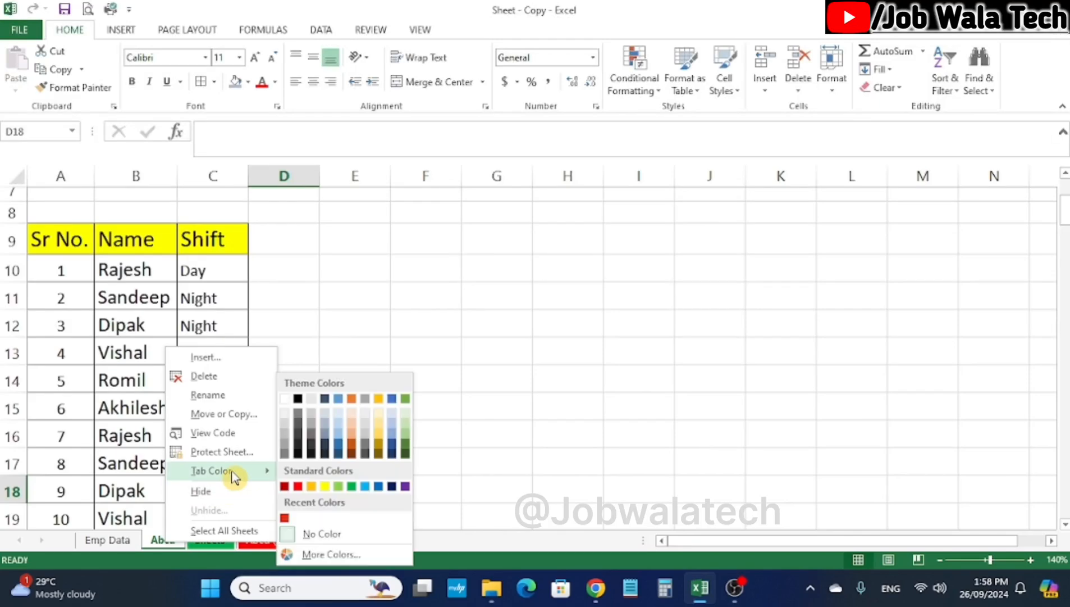
{"action": "left_click", "coordinate": [376, 399]}
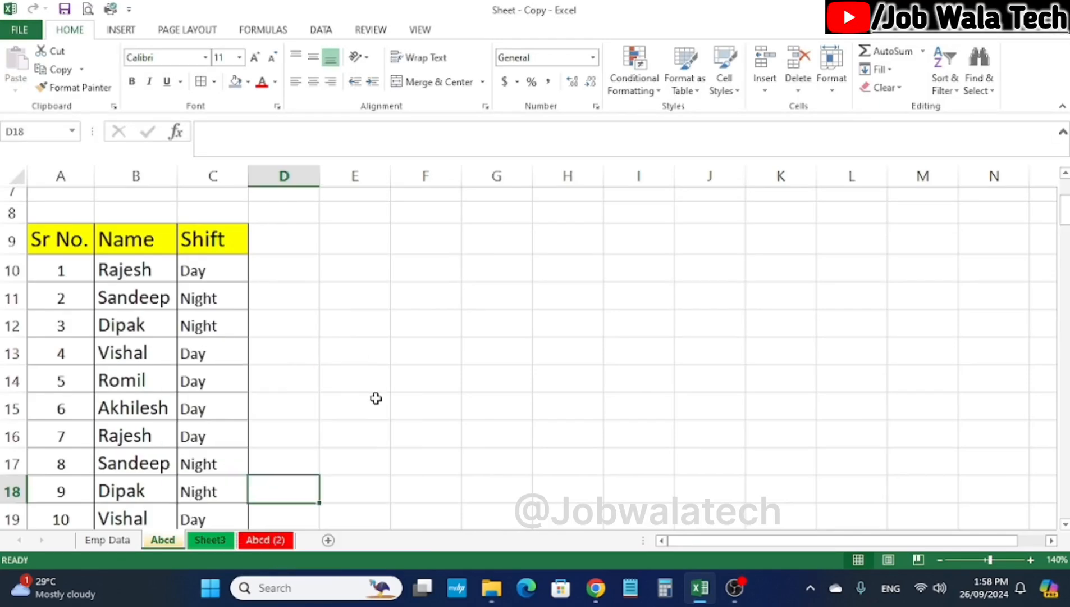
{"action": "left_click", "coordinate": [368, 313]}
Open the Emp Data sheet and review the available sheet and cell protection options
{"action": "left_click", "coordinate": [98, 539]}
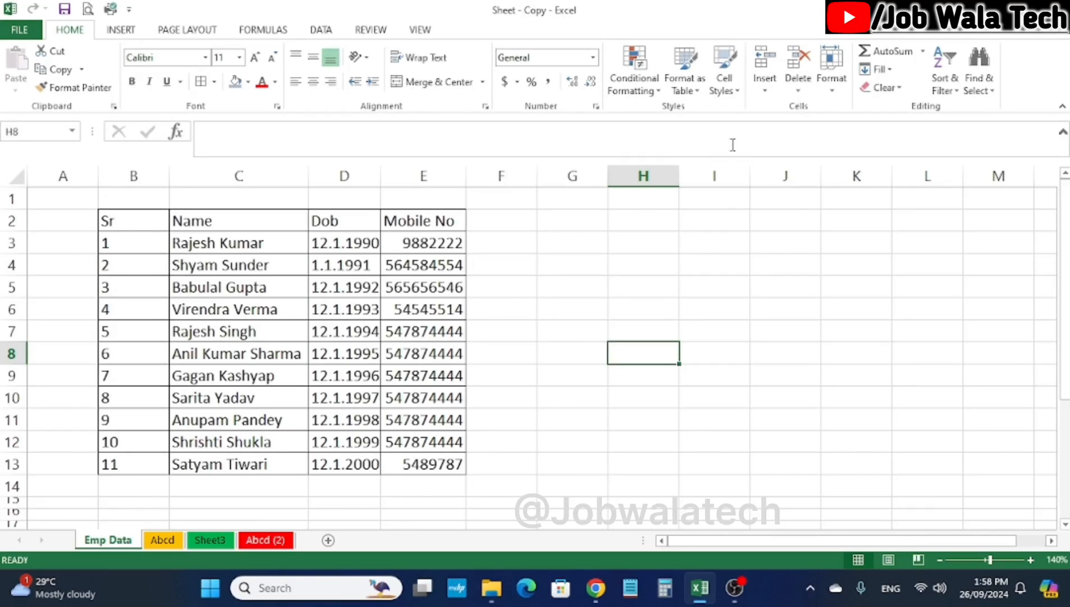
{"action": "left_click", "coordinate": [785, 264]}
{"action": "left_click", "coordinate": [832, 67]}
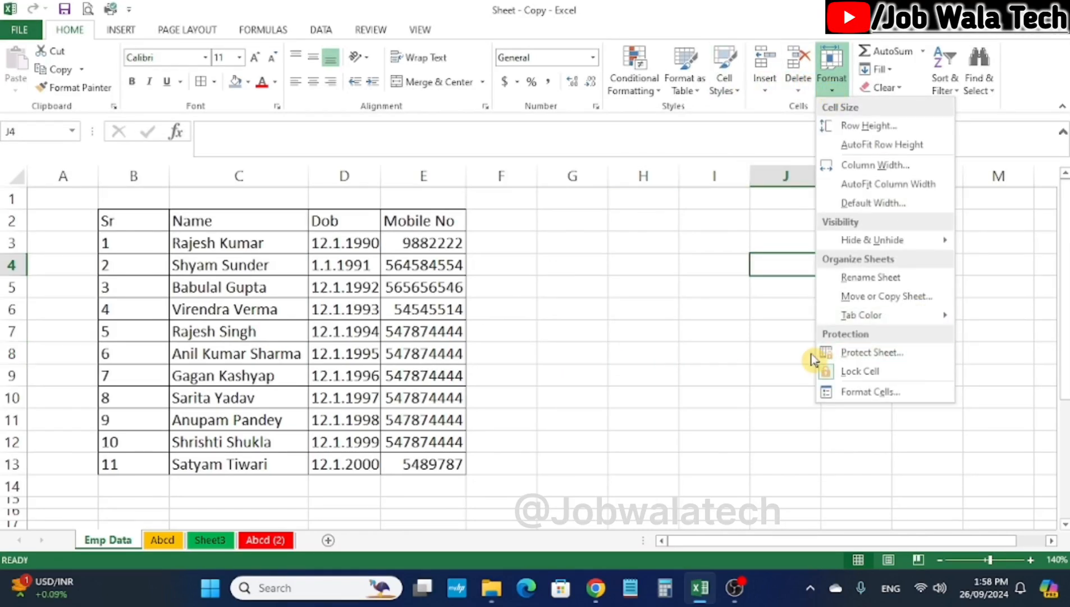
{"action": "left_click", "coordinate": [581, 307]}
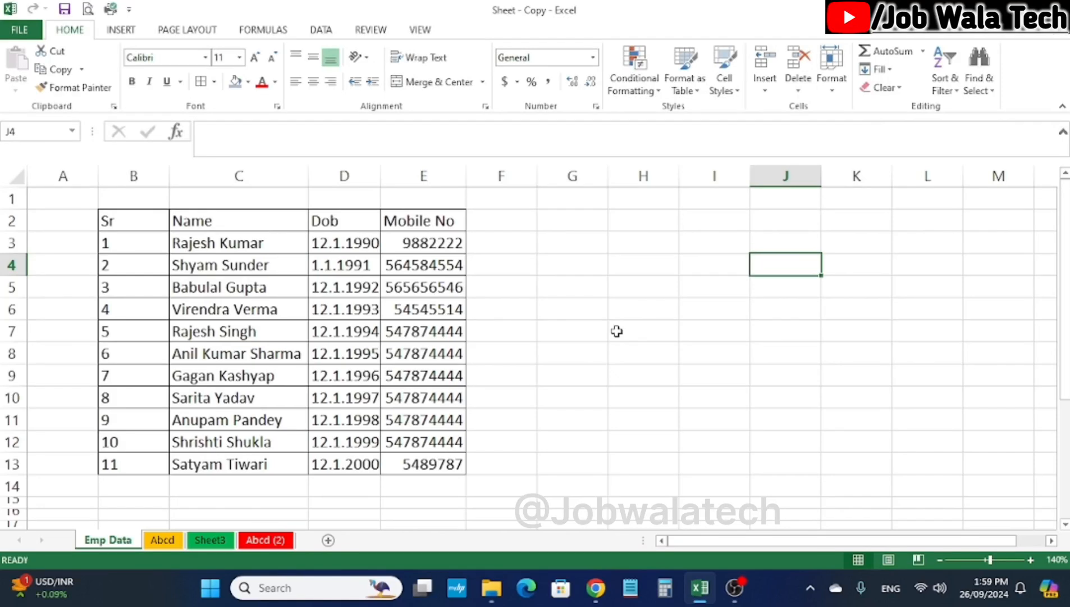
{"action": "left_click", "coordinate": [832, 82]}
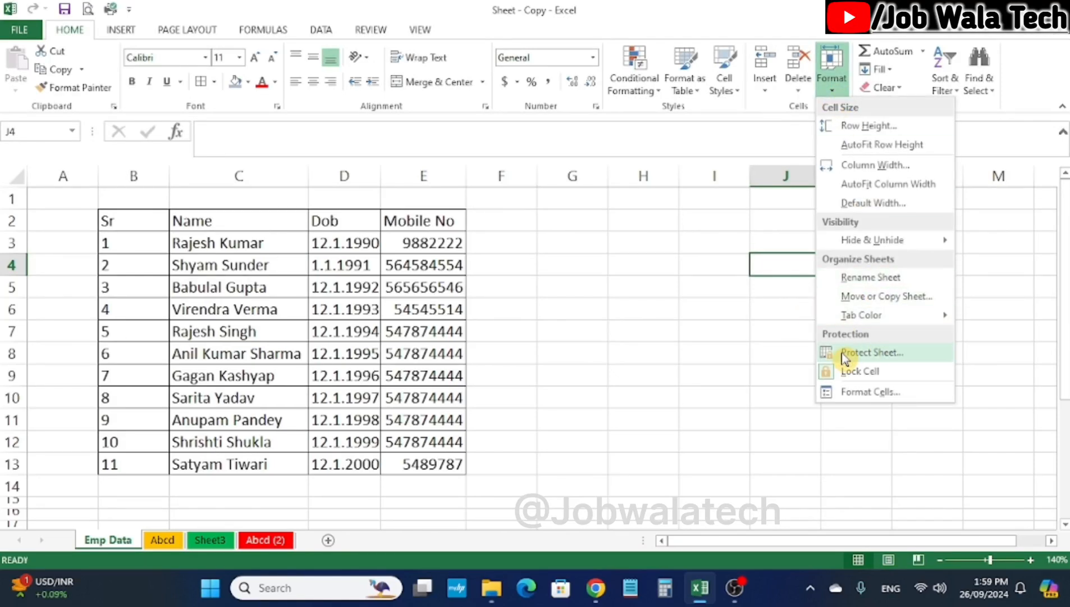
{"action": "left_click", "coordinate": [535, 230]}
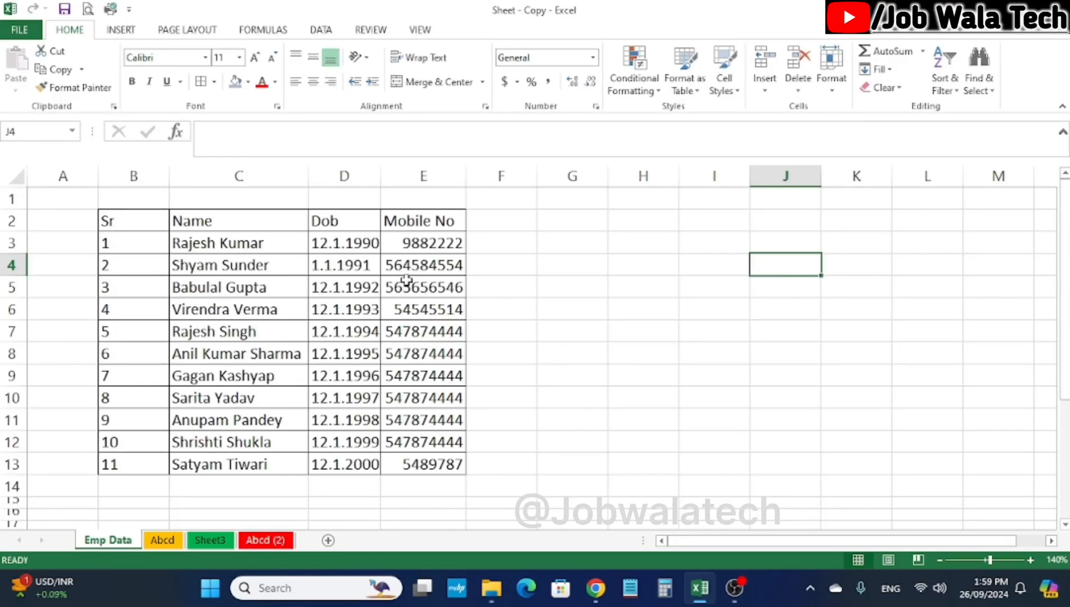
{"action": "left_click_drag", "start_coordinate": [108, 204], "coordinate": [606, 383]}
{"action": "left_click", "coordinate": [640, 333]}
{"action": "left_click", "coordinate": [473, 292]}
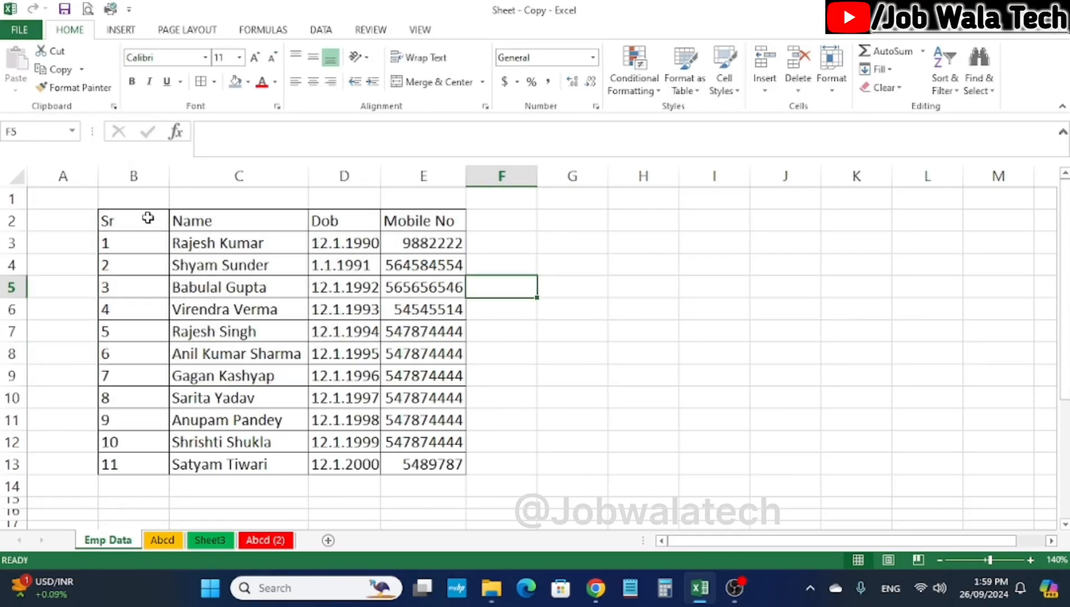
{"action": "left_click", "coordinate": [776, 308]}
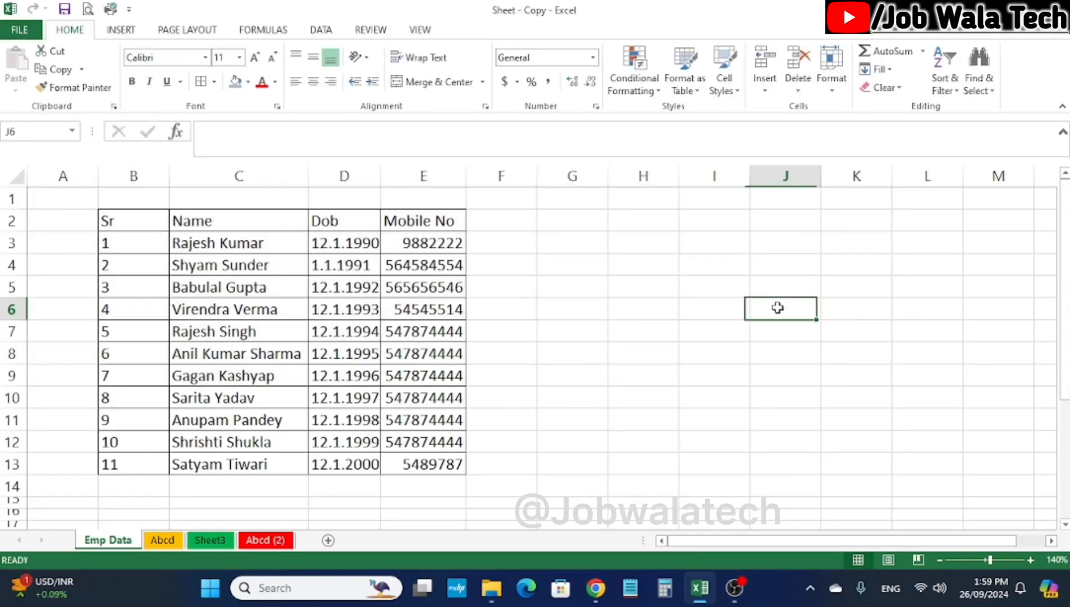
{"action": "left_click", "coordinate": [571, 284]}
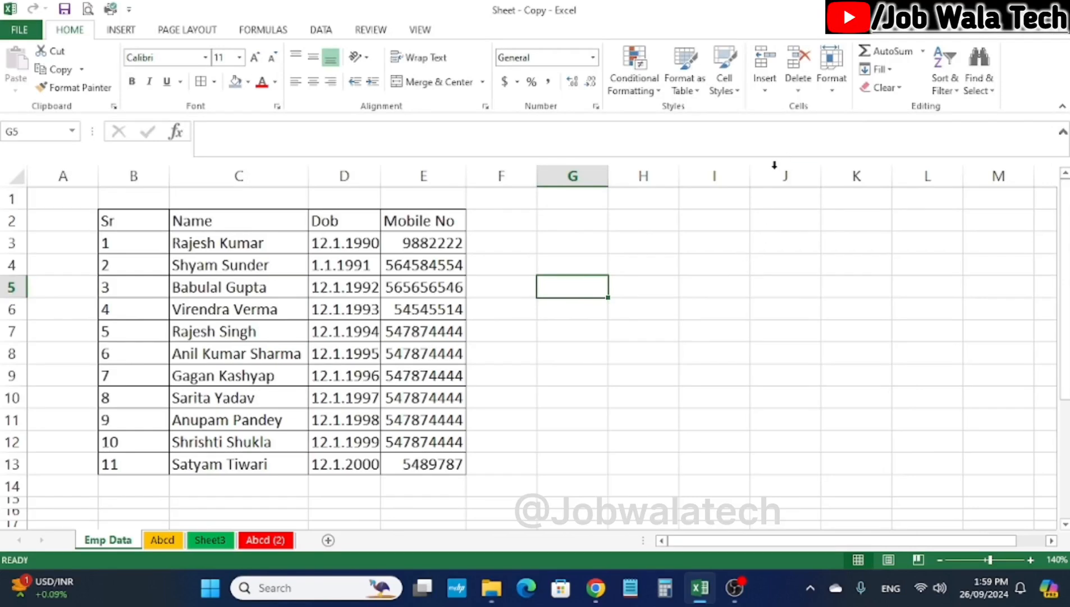
Protect the Emp Data sheet with a password, allowing only selection of locked and unlocked cells, and re-enter the password to confirm
{"action": "left_click", "coordinate": [832, 78]}
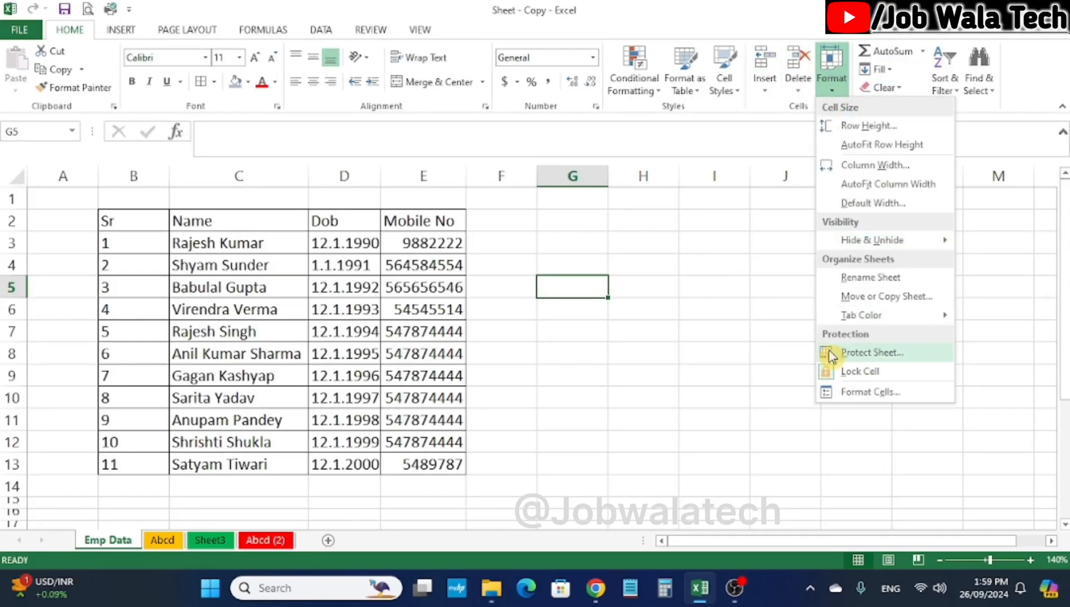
{"action": "left_click", "coordinate": [879, 352]}
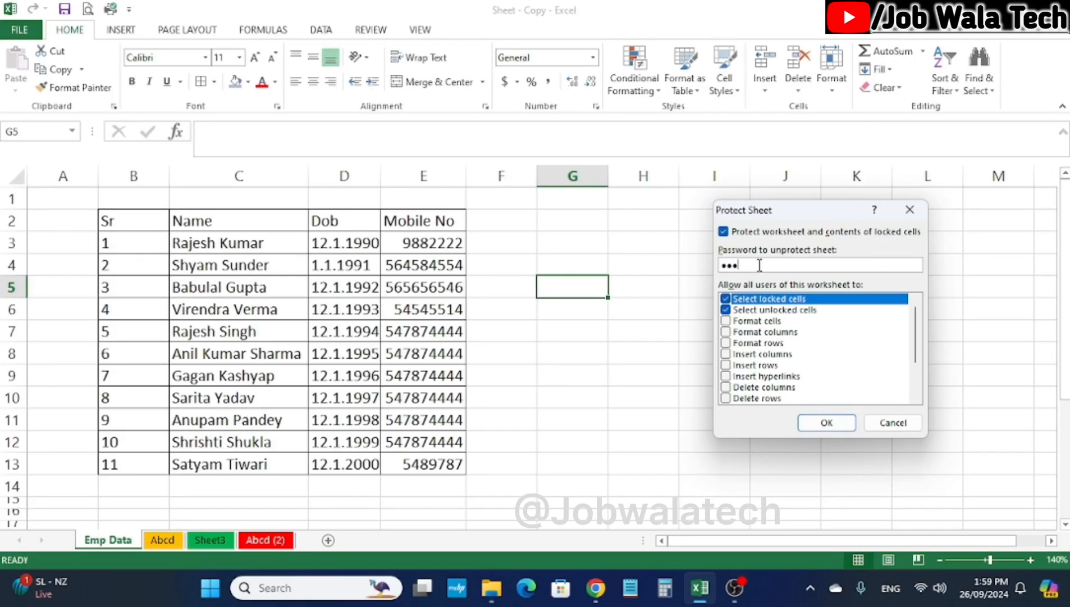
{"action": "left_click", "coordinate": [837, 425]}
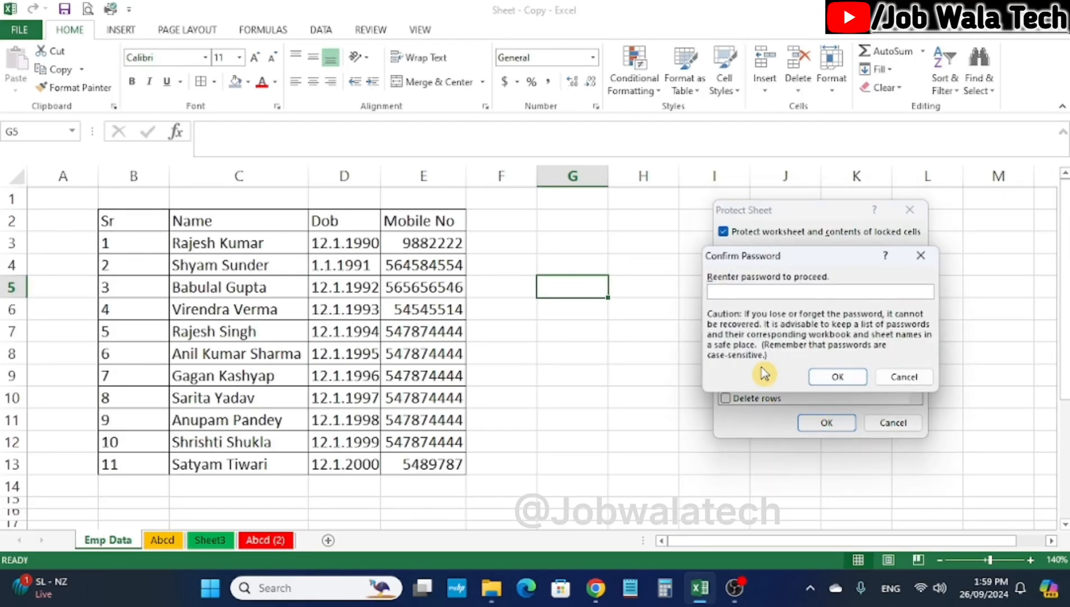
{"action": "type", "text": "•"}
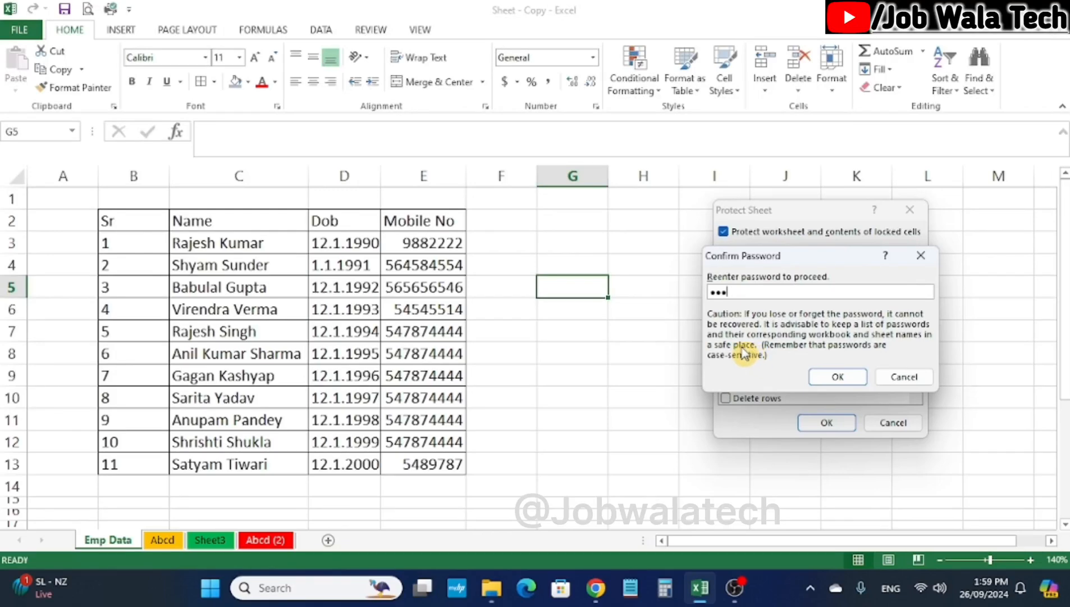
{"action": "left_click", "coordinate": [845, 377]}
Test the protection of the Emp Data sheet by trying to edit cells E3, D4 and C3
{"action": "left_click", "coordinate": [770, 285]}
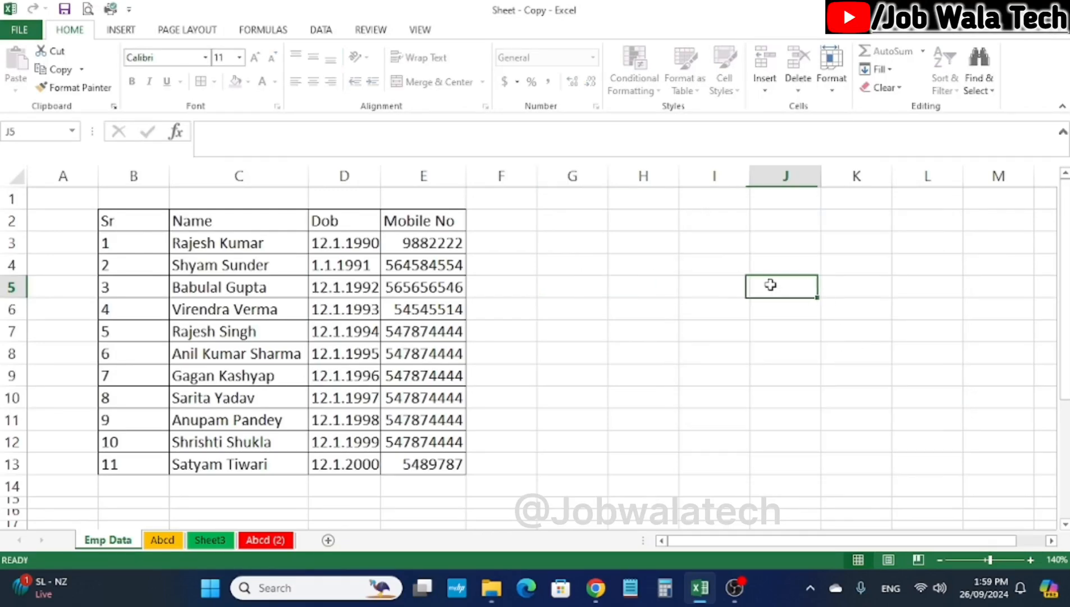
{"action": "double_click", "coordinate": [437, 246]}
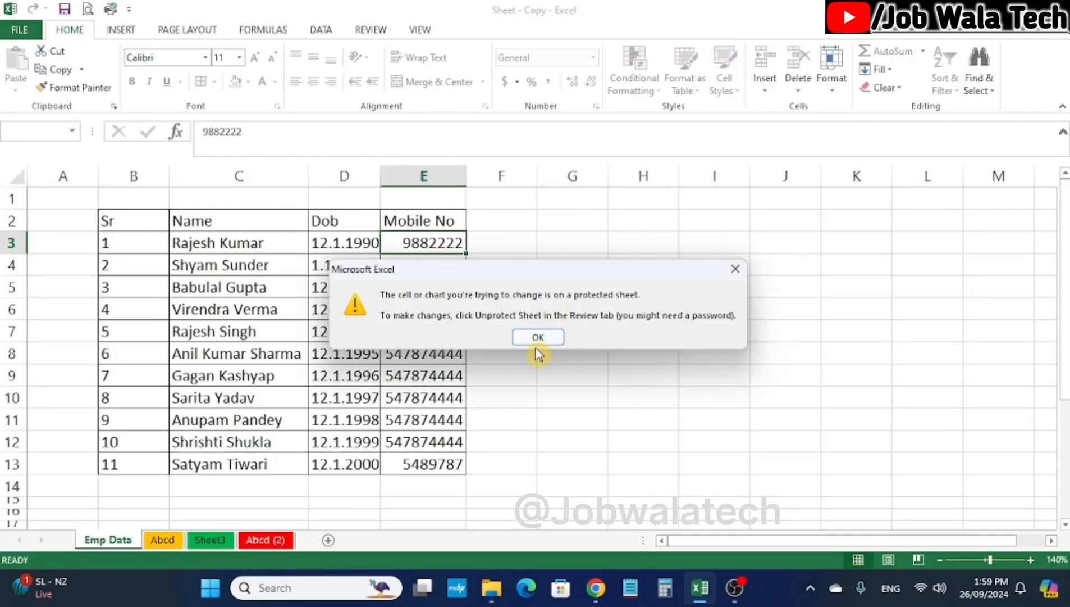
{"action": "left_click", "coordinate": [535, 335]}
{"action": "double_click", "coordinate": [323, 268]}
{"action": "left_click", "coordinate": [537, 333]}
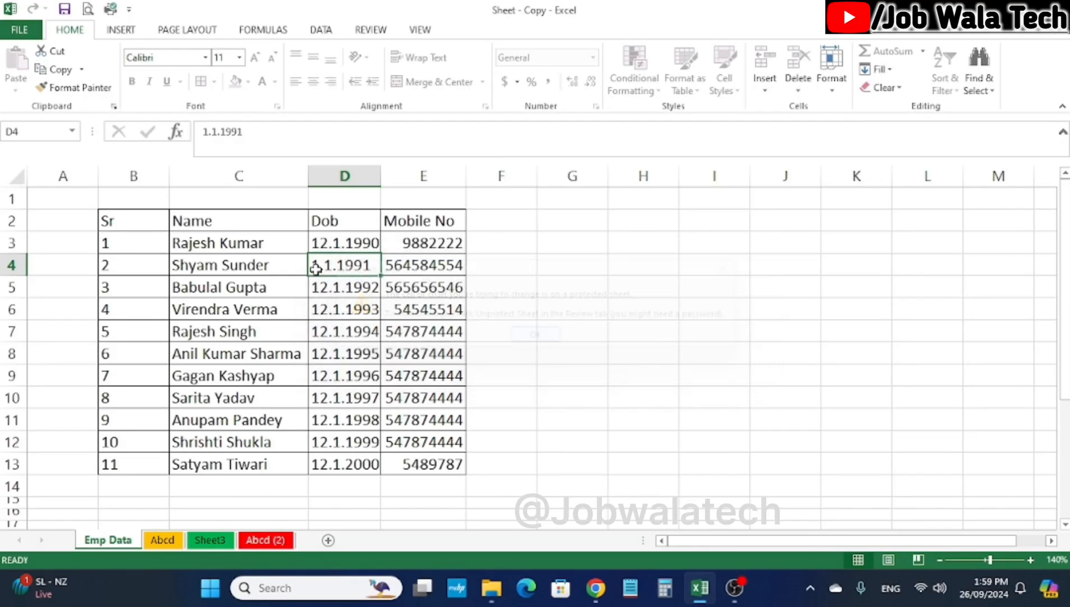
{"action": "left_click", "coordinate": [204, 248]}
{"action": "double_click", "coordinate": [203, 248]}
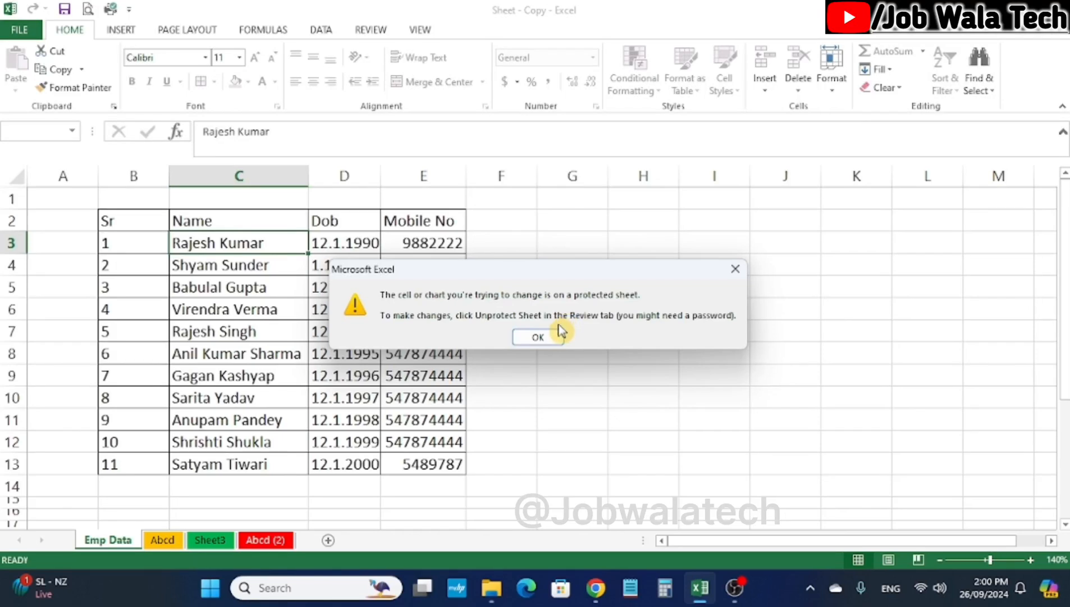
{"action": "left_click", "coordinate": [538, 336]}
{"action": "left_click", "coordinate": [195, 286]}
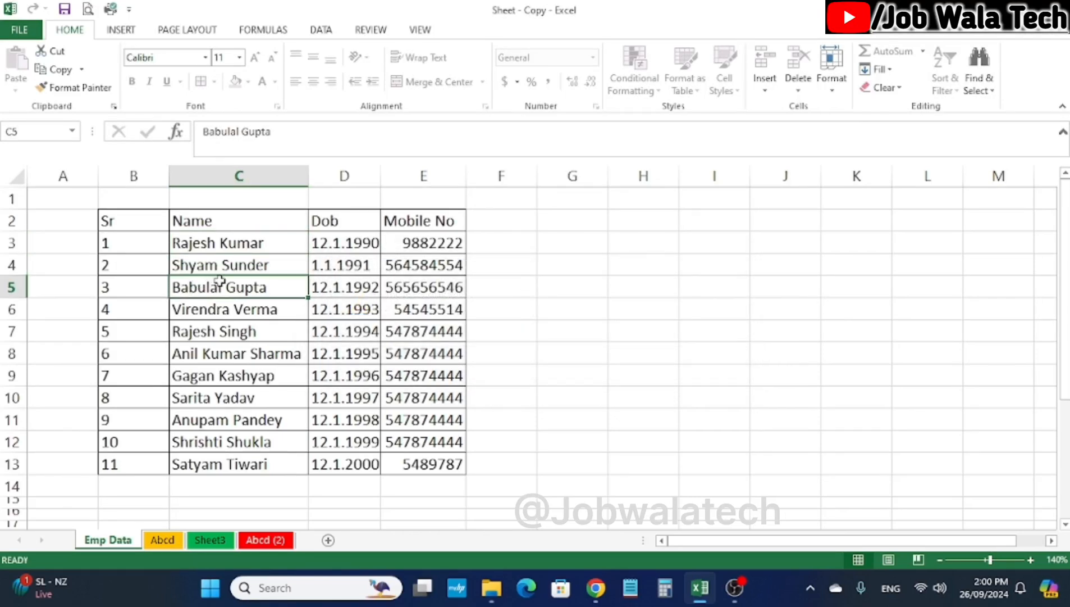
{"action": "left_click", "coordinate": [413, 340]}
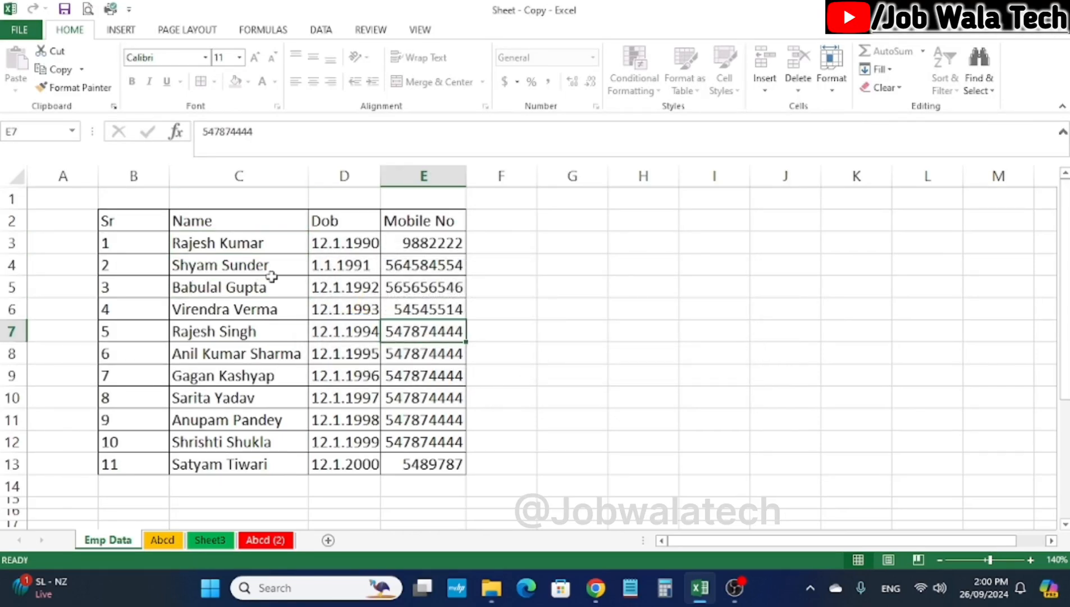
{"action": "left_click", "coordinate": [227, 280]}
{"action": "left_click", "coordinate": [150, 247]}
{"action": "left_click", "coordinate": [256, 284]}
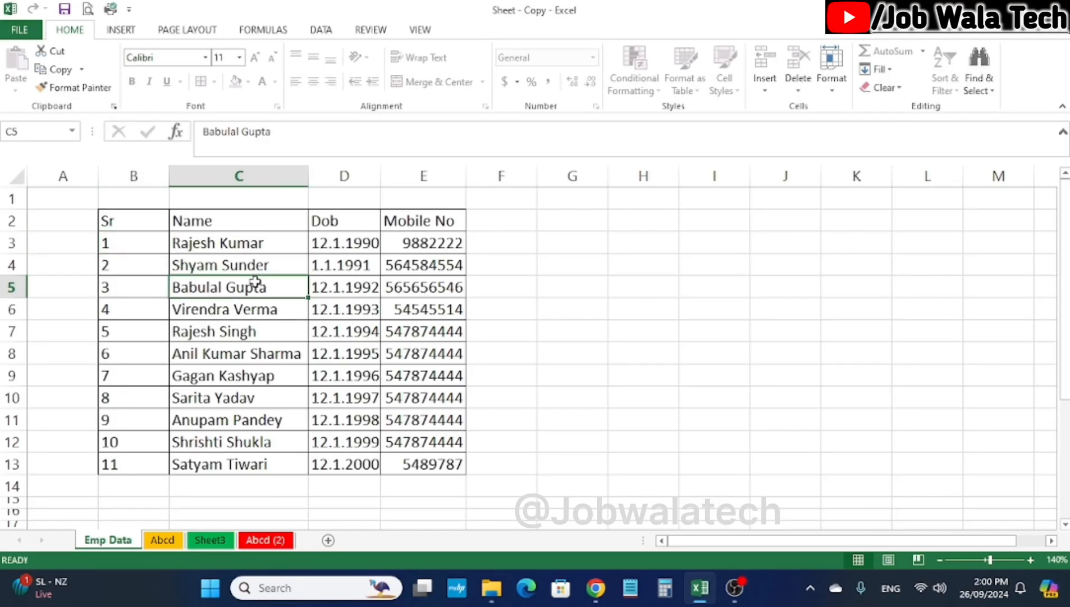
Try to edit cell B4 on the protected Emp Data sheet, and enter jhkljhn in cell E11 of the Abcd sheet
{"action": "double_click", "coordinate": [148, 265]}
{"action": "left_click", "coordinate": [538, 337]}
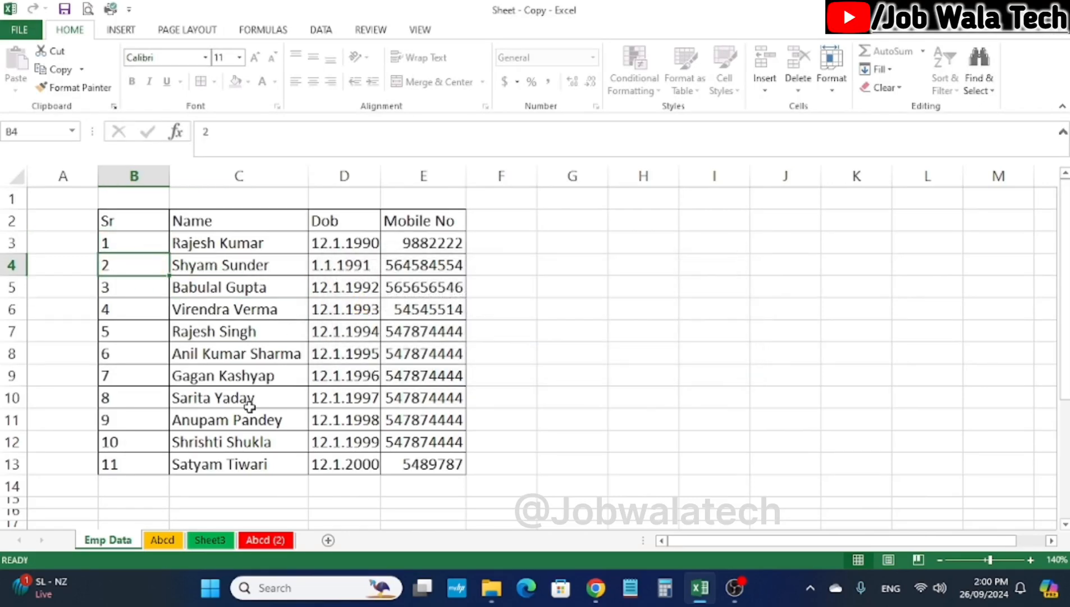
{"action": "left_click", "coordinate": [163, 539]}
{"action": "left_click", "coordinate": [371, 292]}
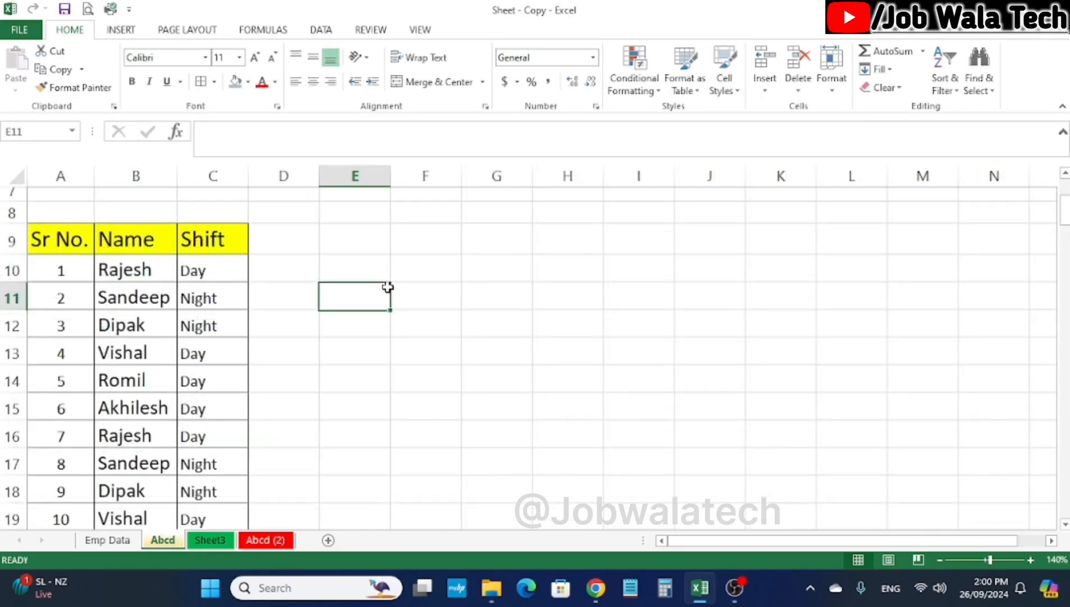
{"action": "type", "text": "jhkljhn"}
{"action": "left_click", "coordinate": [573, 304]}
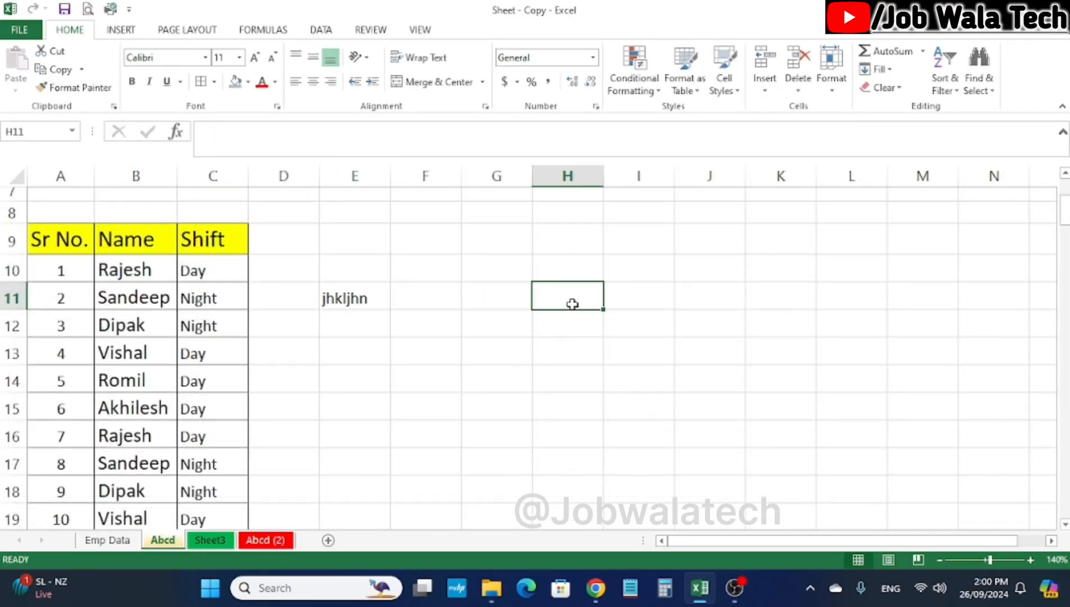
Return to the Emp Data sheet and review which cell formatting options are available while it is protected
{"action": "left_click", "coordinate": [107, 540]}
{"action": "left_click", "coordinate": [507, 306]}
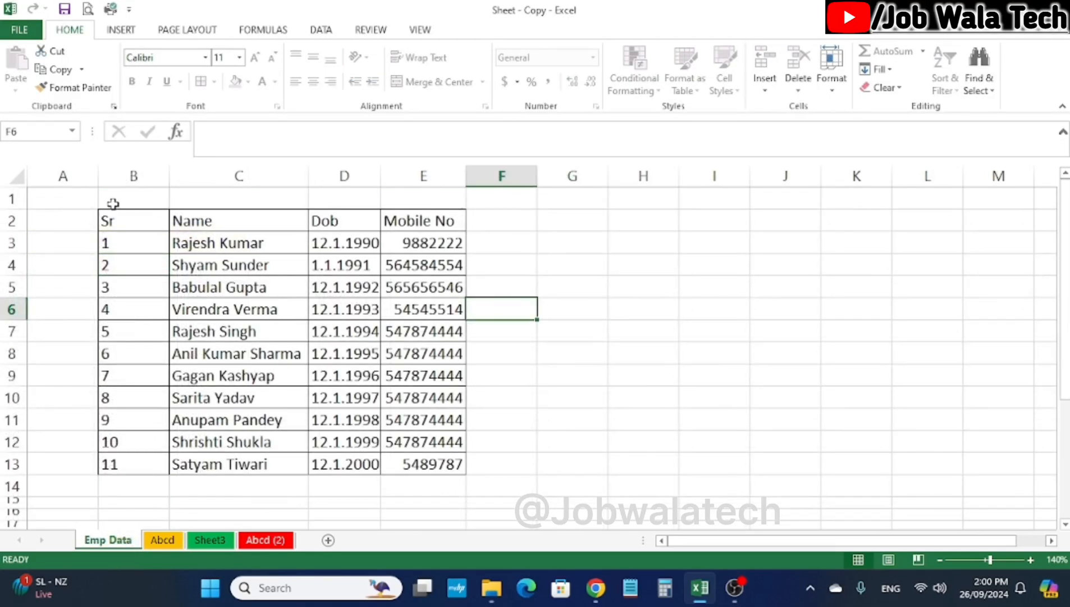
{"action": "left_click_drag", "start_coordinate": [90, 204], "coordinate": [626, 466]}
{"action": "left_click", "coordinate": [803, 351]}
{"action": "left_click", "coordinate": [833, 103]}
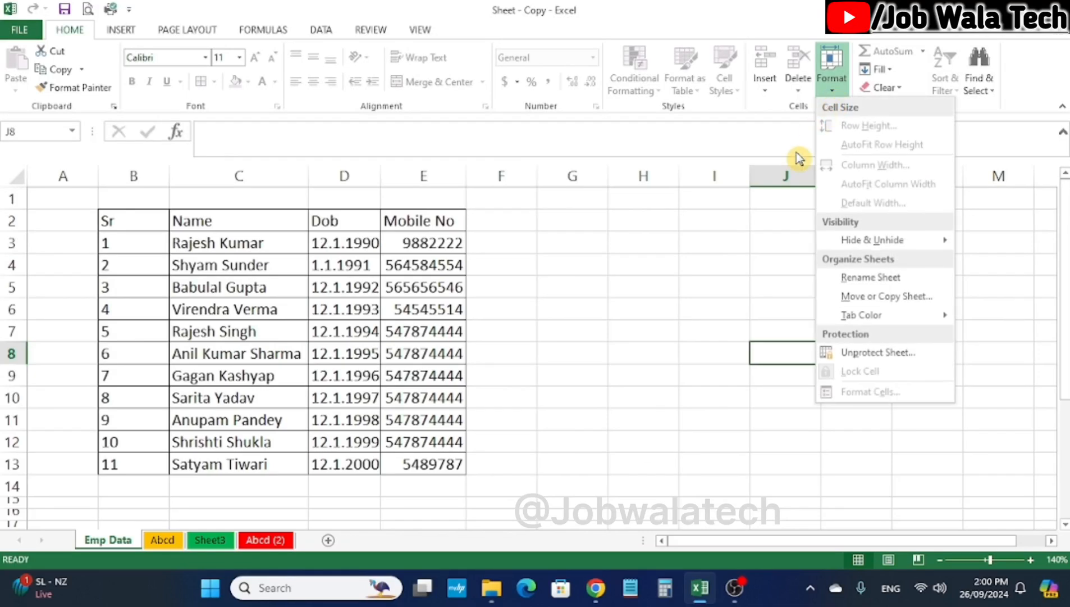
{"action": "left_click", "coordinate": [573, 276]}
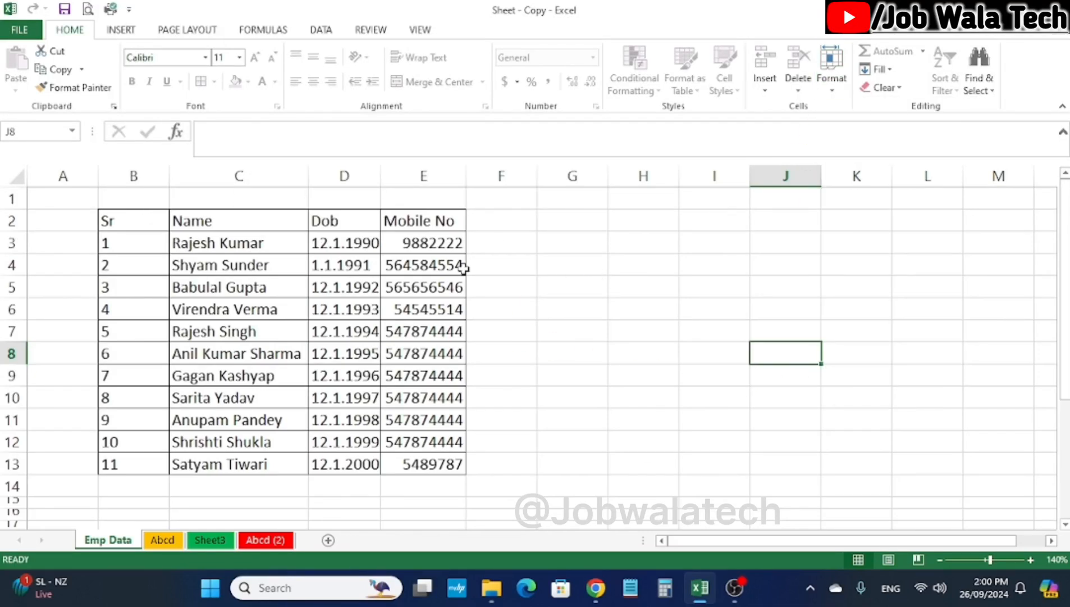
Unprotect the Emp Data sheet by entering the sheet password
{"action": "left_click", "coordinate": [656, 305]}
{"action": "left_click", "coordinate": [831, 73]}
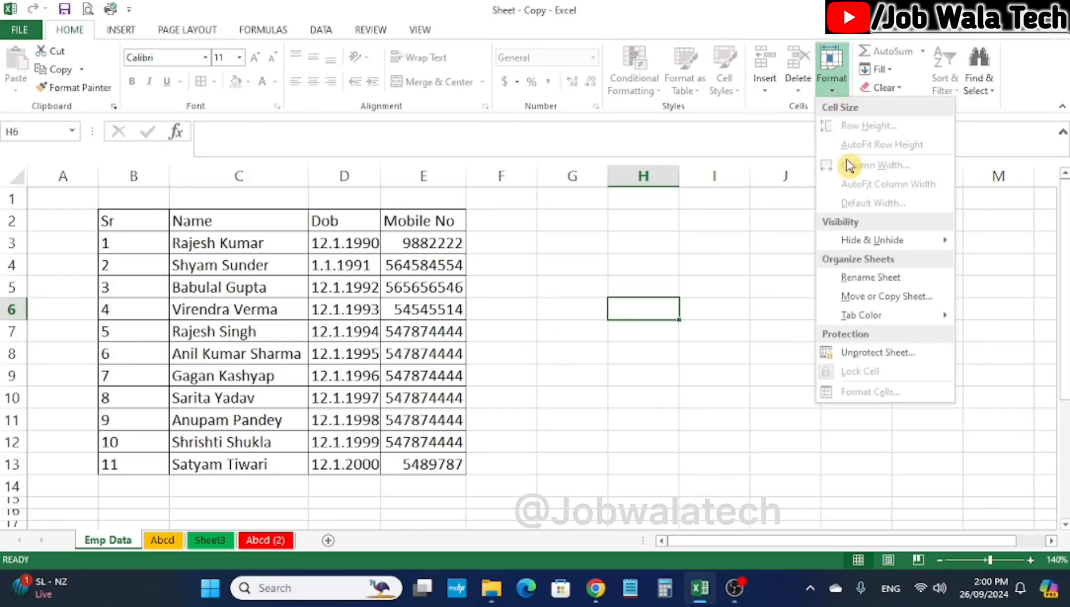
{"action": "left_click", "coordinate": [873, 354]}
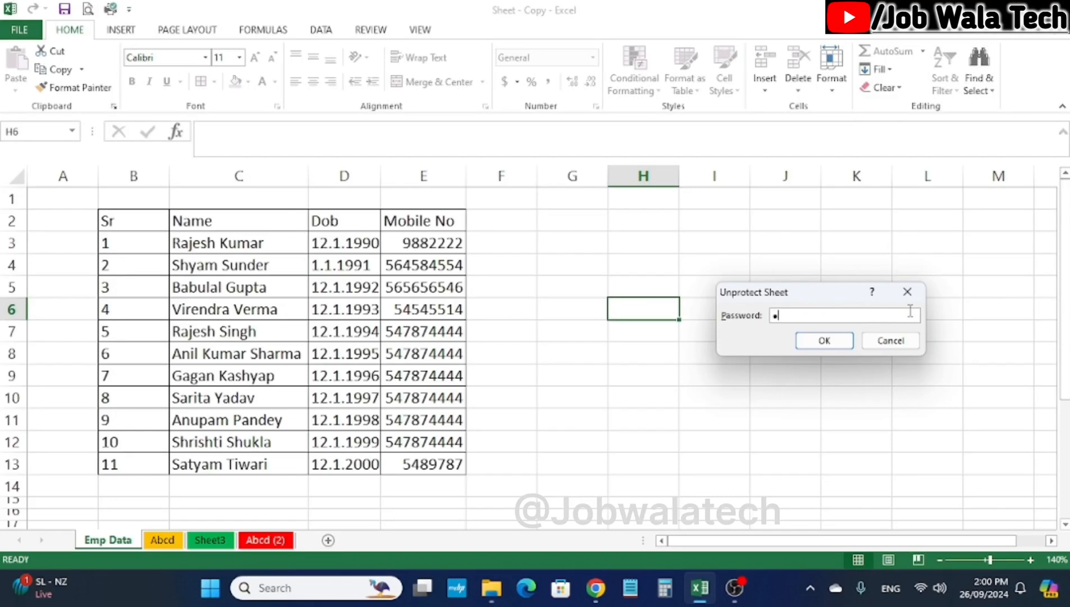
{"action": "key", "text": "Return"}
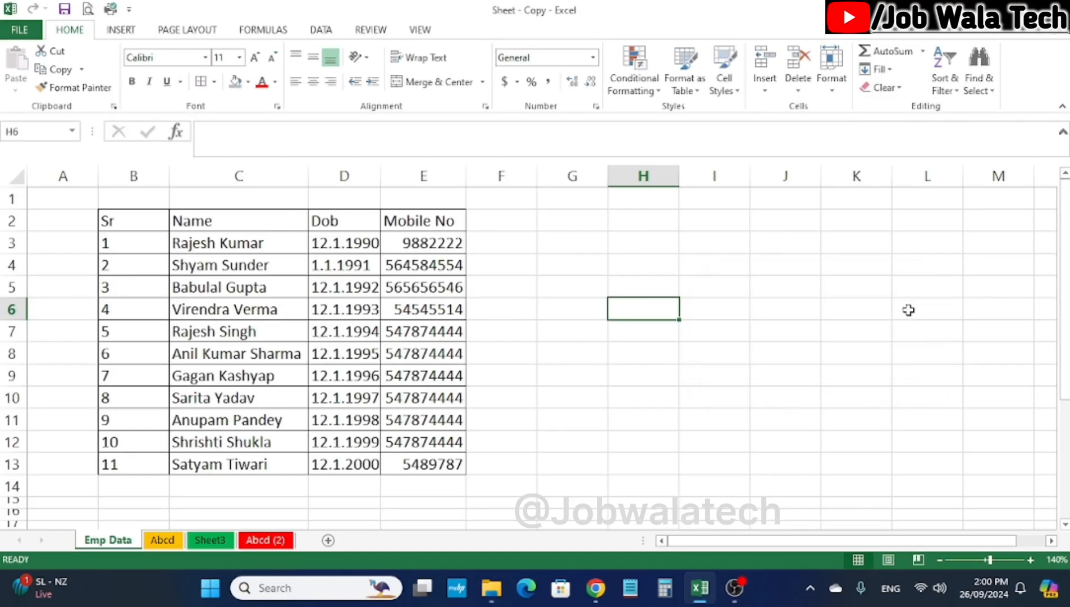
Check access to cells C3, D6, E3 and D4 on the unprotected Emp Data sheet and review the cell formatting options
{"action": "left_click", "coordinate": [590, 303]}
{"action": "left_click", "coordinate": [219, 244]}
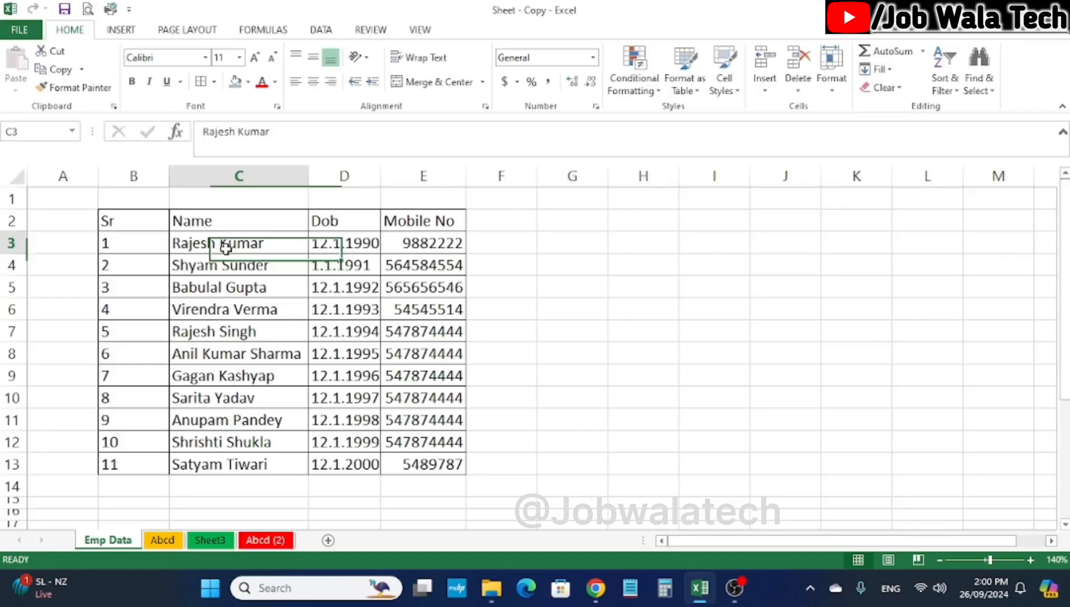
{"action": "left_click", "coordinate": [346, 306]}
{"action": "left_click", "coordinate": [429, 251]}
{"action": "left_click", "coordinate": [337, 264]}
{"action": "left_click", "coordinate": [531, 272]}
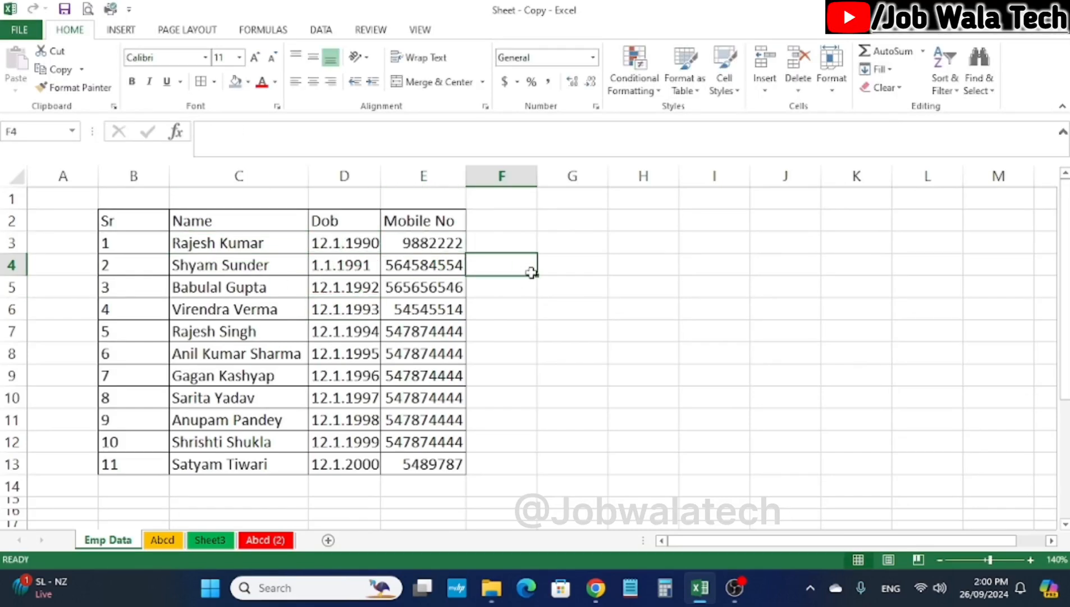
{"action": "left_click", "coordinate": [831, 73]}
{"action": "left_click", "coordinate": [785, 309]}
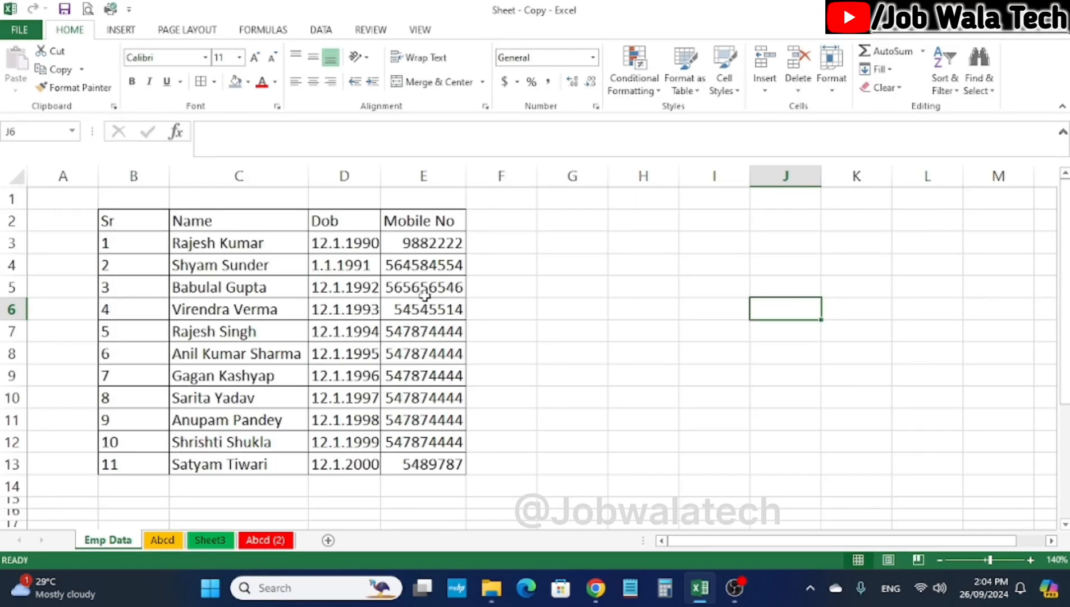
{"action": "left_click", "coordinate": [588, 335]}
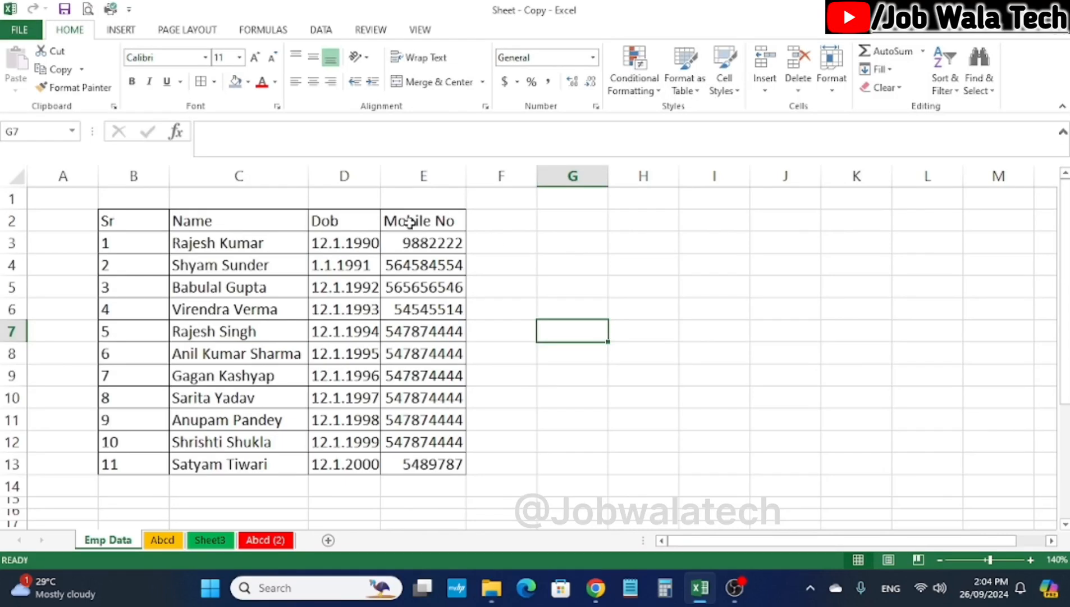